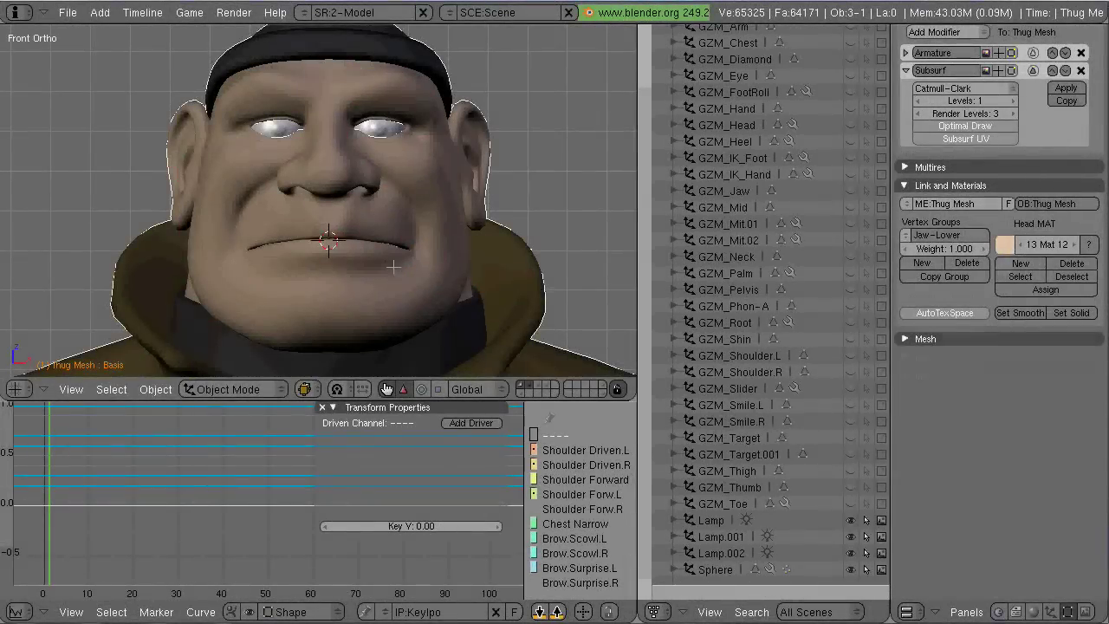
Step: Snap the 3D cursor to the center vertex of the Thug Mesh's brow, between the eyebrows
key(Tab)
middle_drag(394, 267, 416, 365)
scroll(264, 251, up, 3)
key(KP_1)
right_click(370, 162)
key(shift+s)
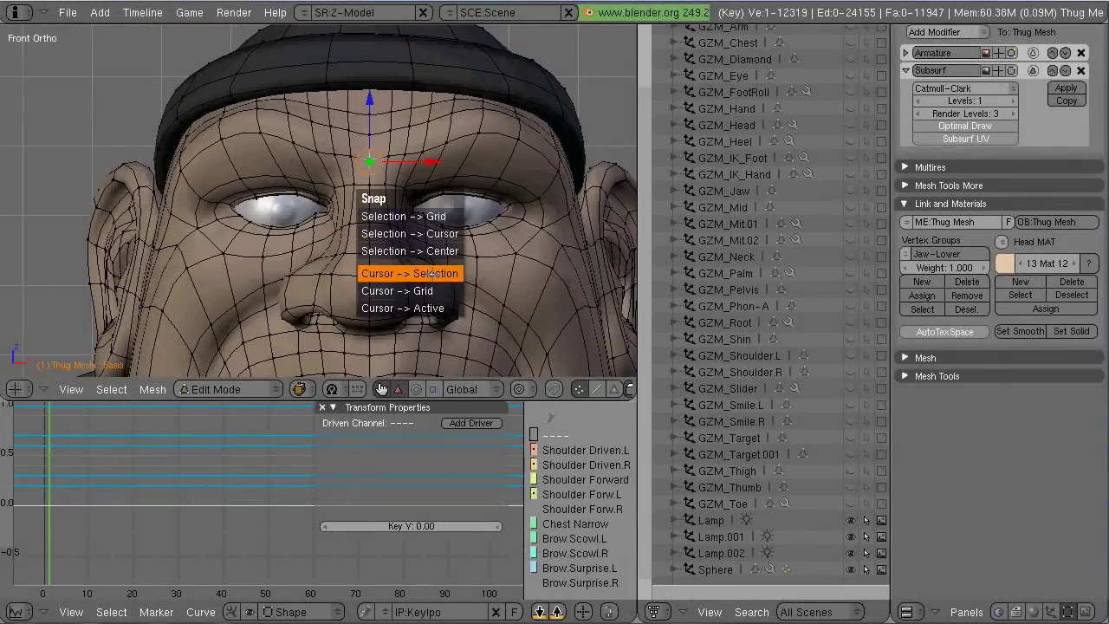
click(410, 273)
key(KP_3)
shift+middle_drag(14, 163, 119, 157)
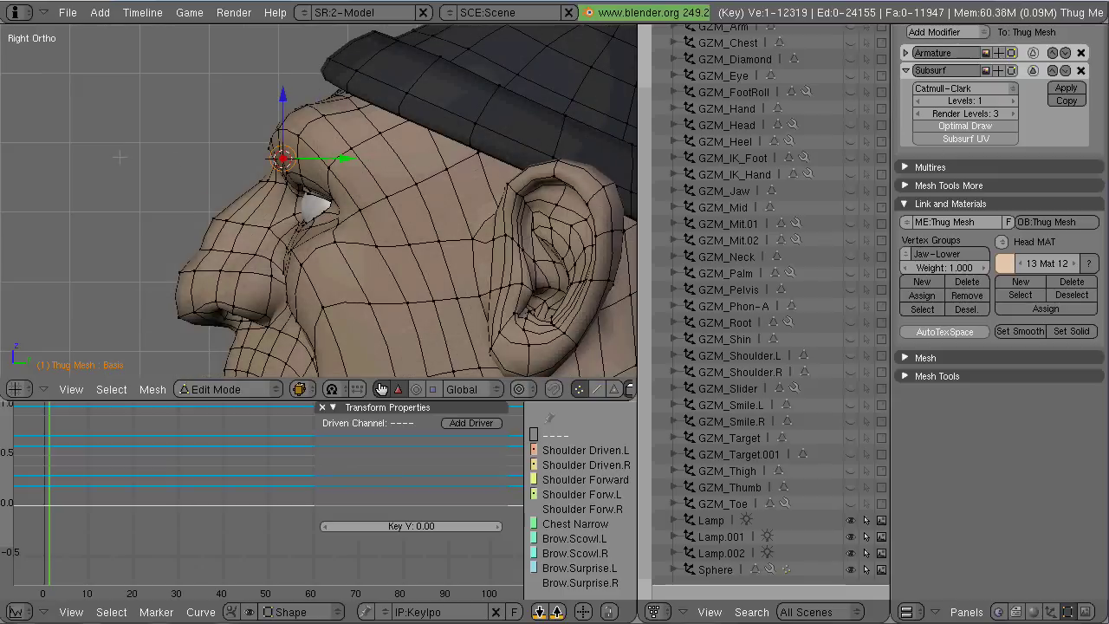
key(KP_1)
key(Tab)
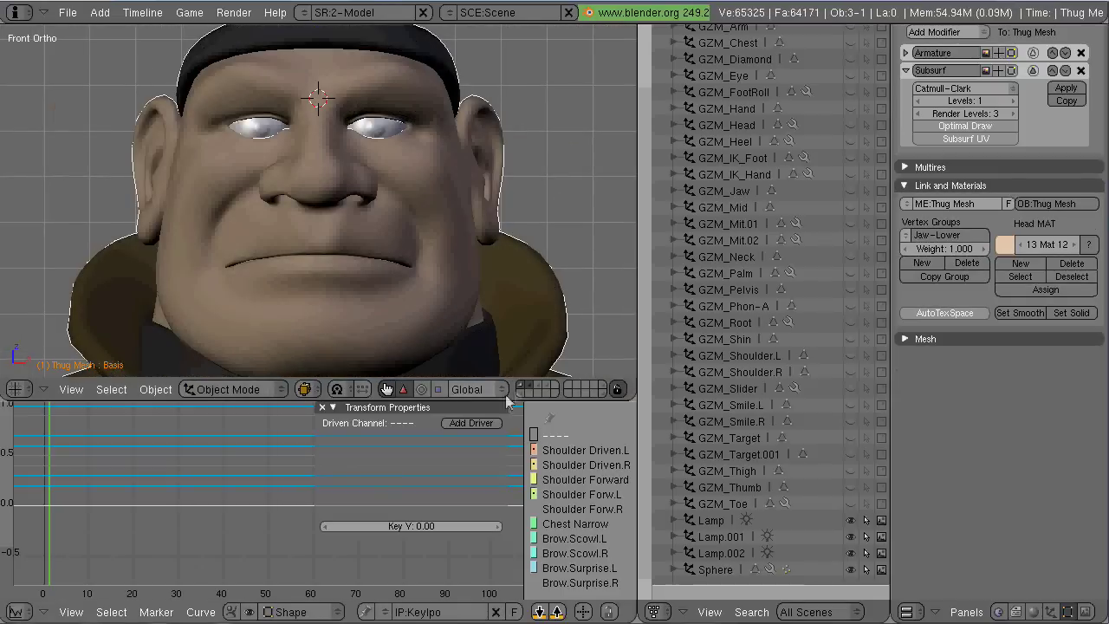
Step: Add a bone to the Thug Rig at the 3D cursor and lower its tip about 0.07 units along Z
right_click(345, 253)
click(227, 389)
click(235, 354)
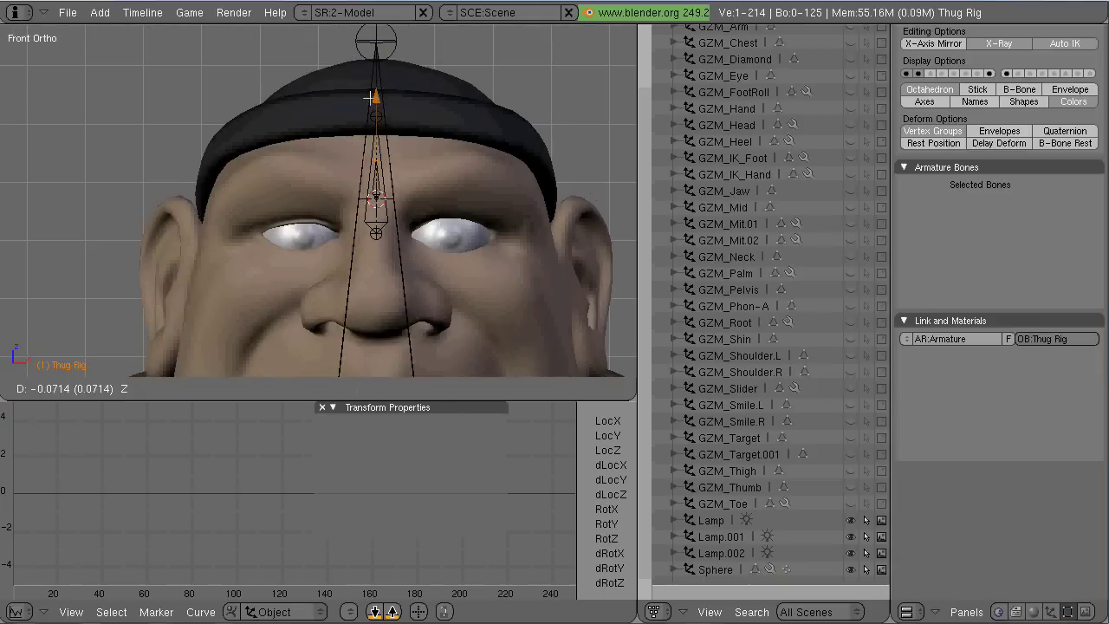
scroll(319, 201, up, 4)
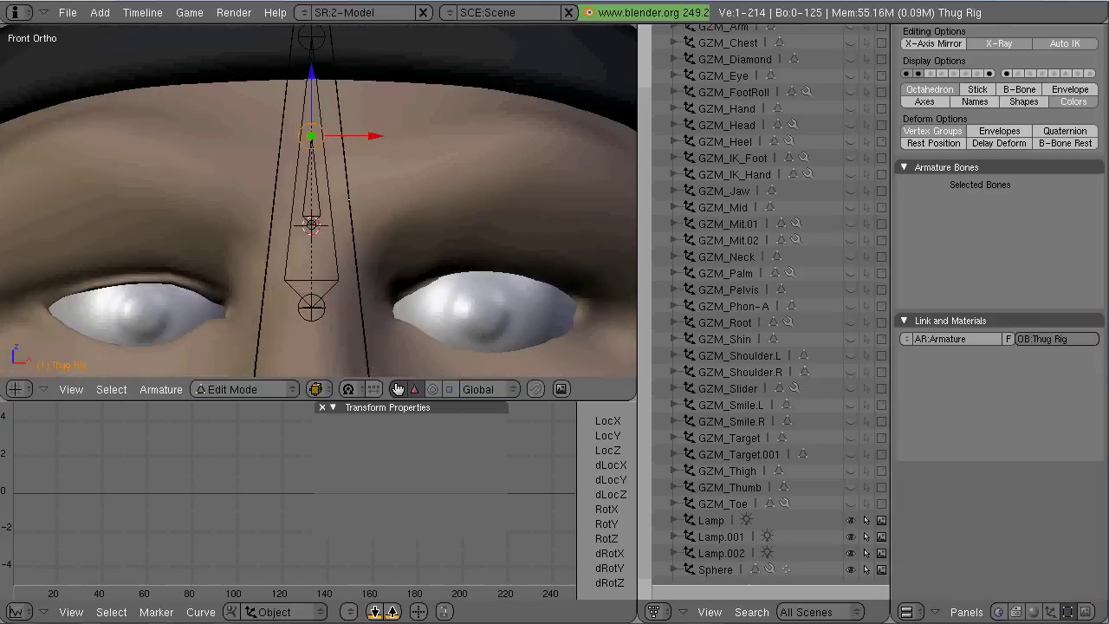
Step: Isolate the Thug Rig in wireframe local view and shorten the new bone further by lowering its tip along Z
key(z)
key(KP_Divide)
scroll(347, 208, up, 5)
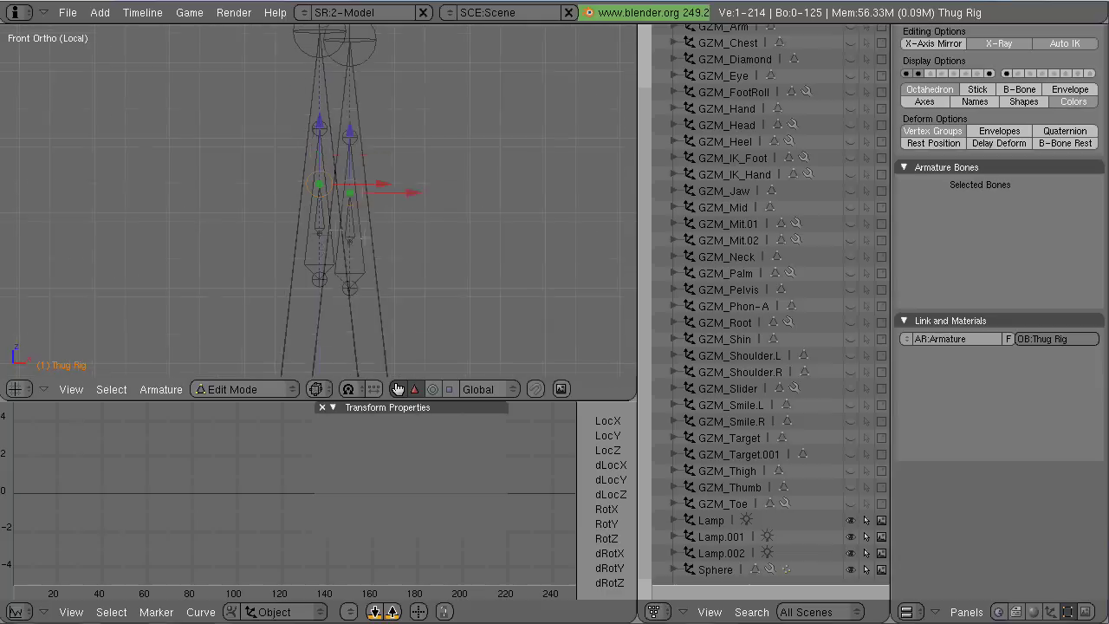
right_click(323, 212)
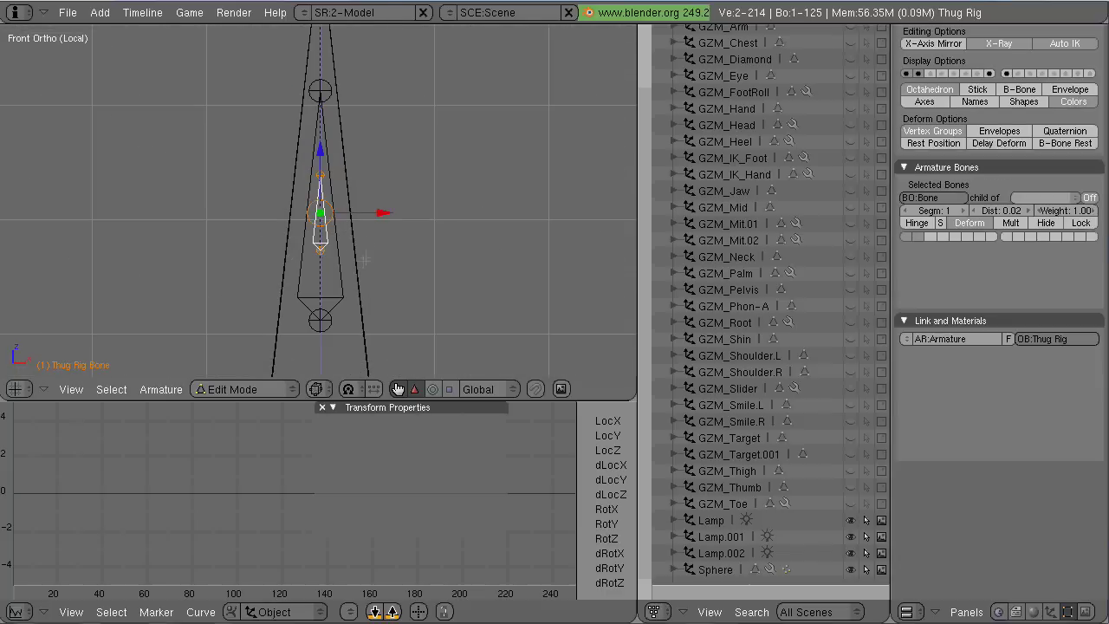
scroll(369, 277, up, 2)
right_click(325, 133)
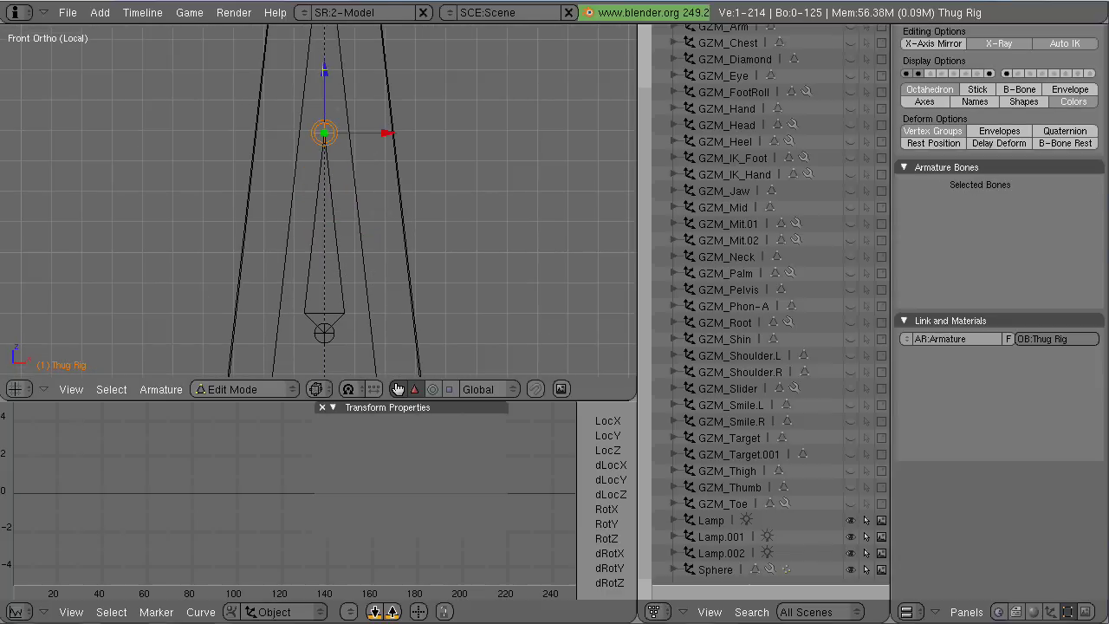
drag(323, 76, 309, 176)
drag(330, 89, 330, 88)
scroll(338, 174, up, 1)
right_click(342, 253)
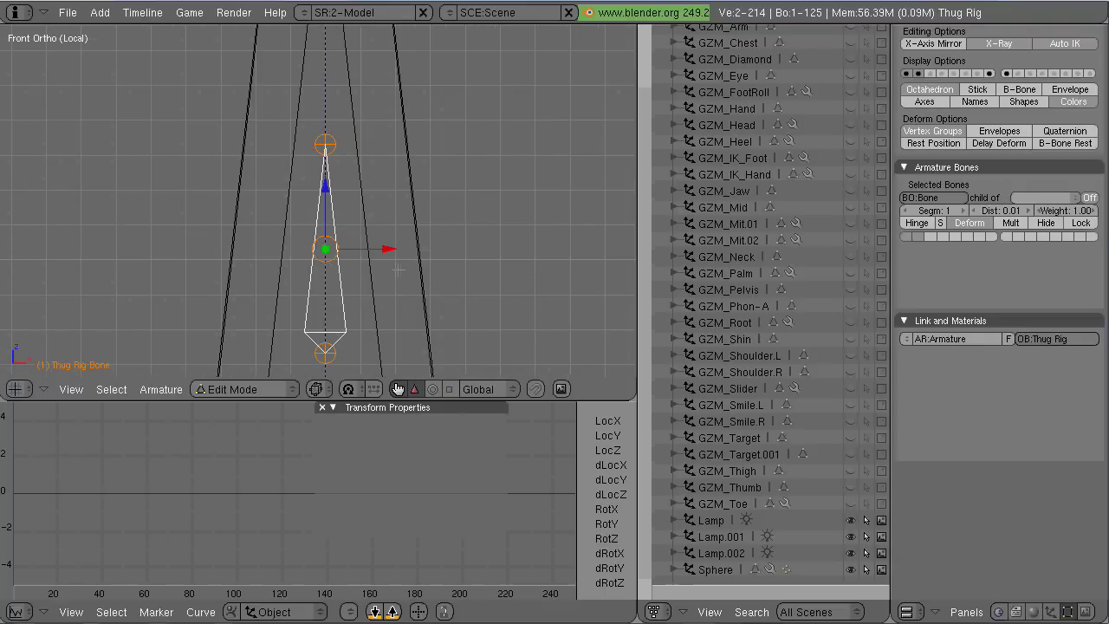
Step: Raise the new bone slightly along Z and snap it in place
key(shift+s)
click(360, 227)
scroll(393, 291, down, 1)
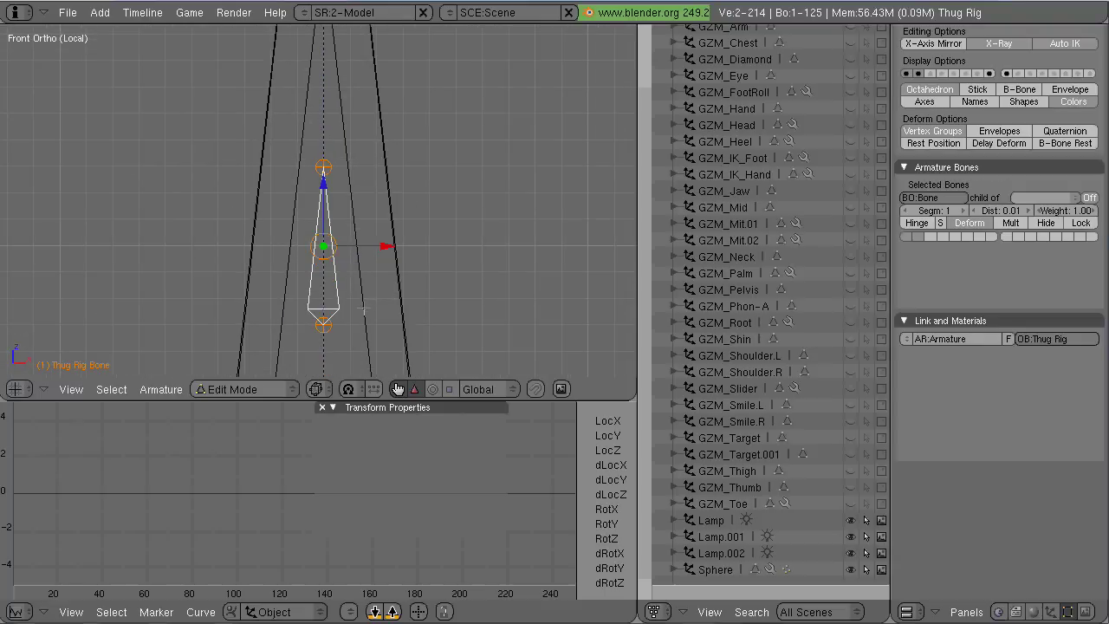
drag(329, 183, 330, 106)
key(shift+s)
click(420, 248)
scroll(347, 344, down, 3)
Step: Snap the small bone's tip to the grid, slanting the bone off to the side
right_click(335, 205)
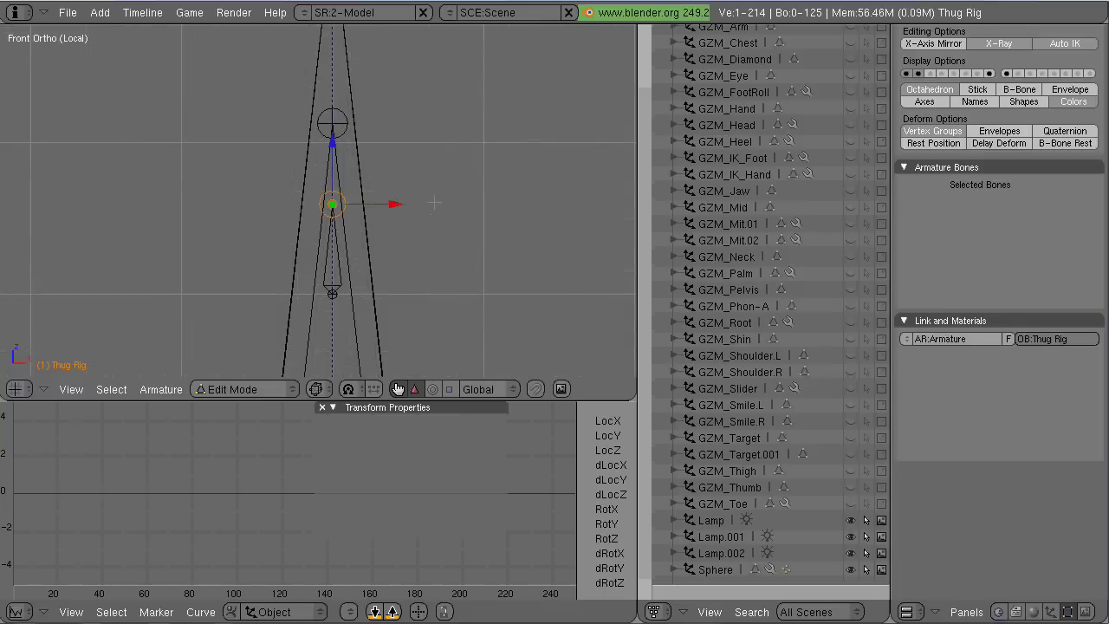
key(g)
key(Escape)
key(shift+s)
click(287, 132)
Step: Snap the 3D cursor to the slanted bone's base joint and use the cursor as the pivot point
right_click(323, 272)
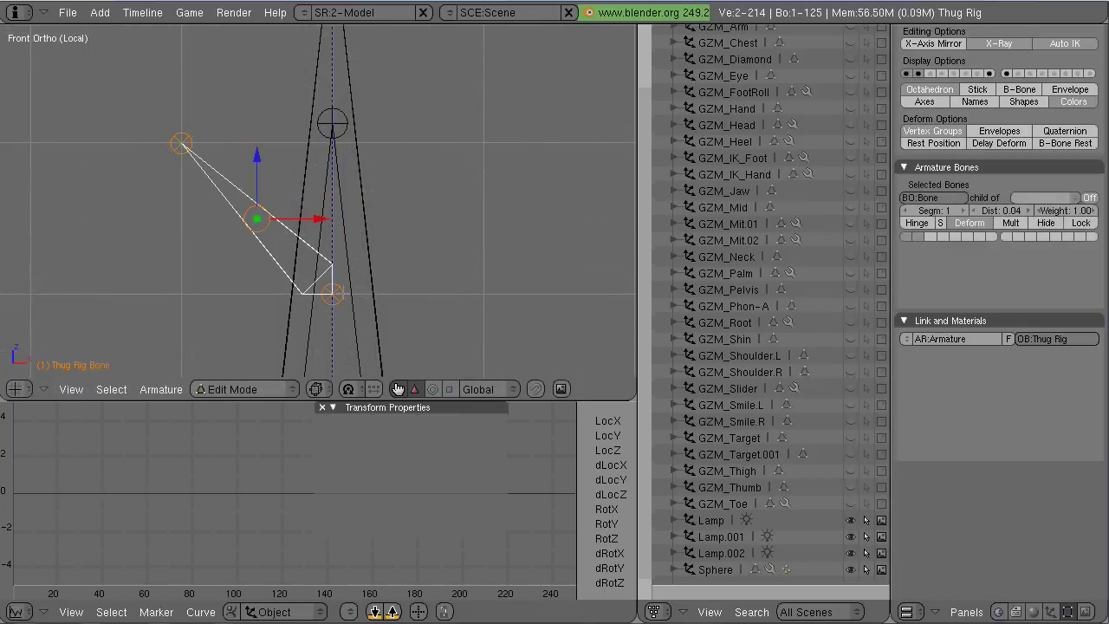
right_click(334, 295)
key(shift+s)
click(419, 370)
right_click(322, 243)
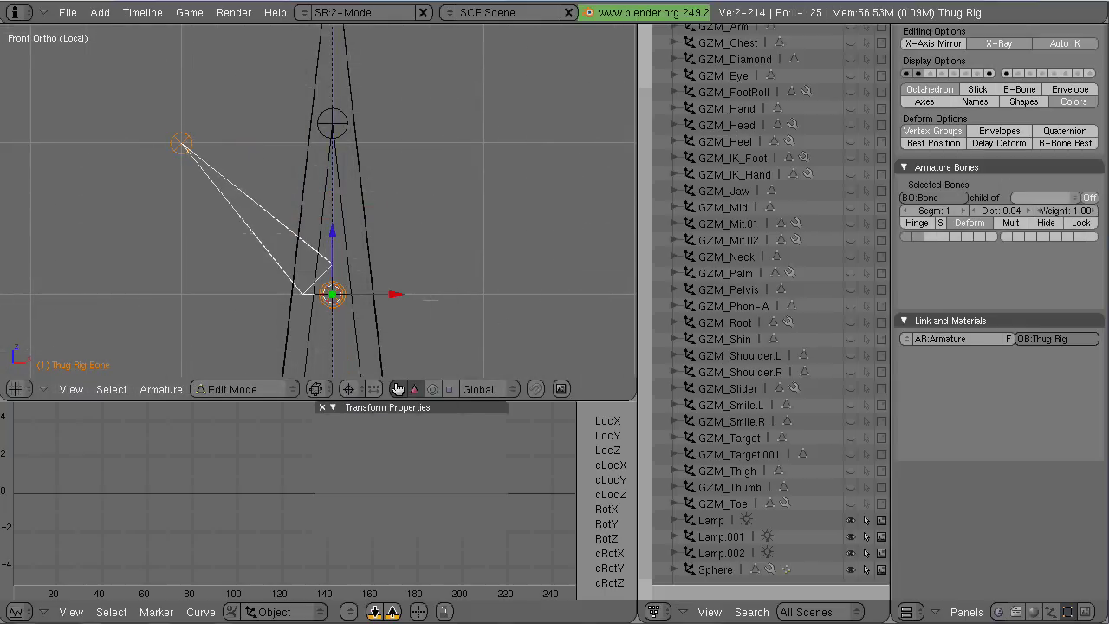
Step: Leave local view and snap the scene's 3D cursor to the base joint of the slanted brow bone
scroll(431, 299, down, 10)
key(KP_Divide)
key(z)
key(s)
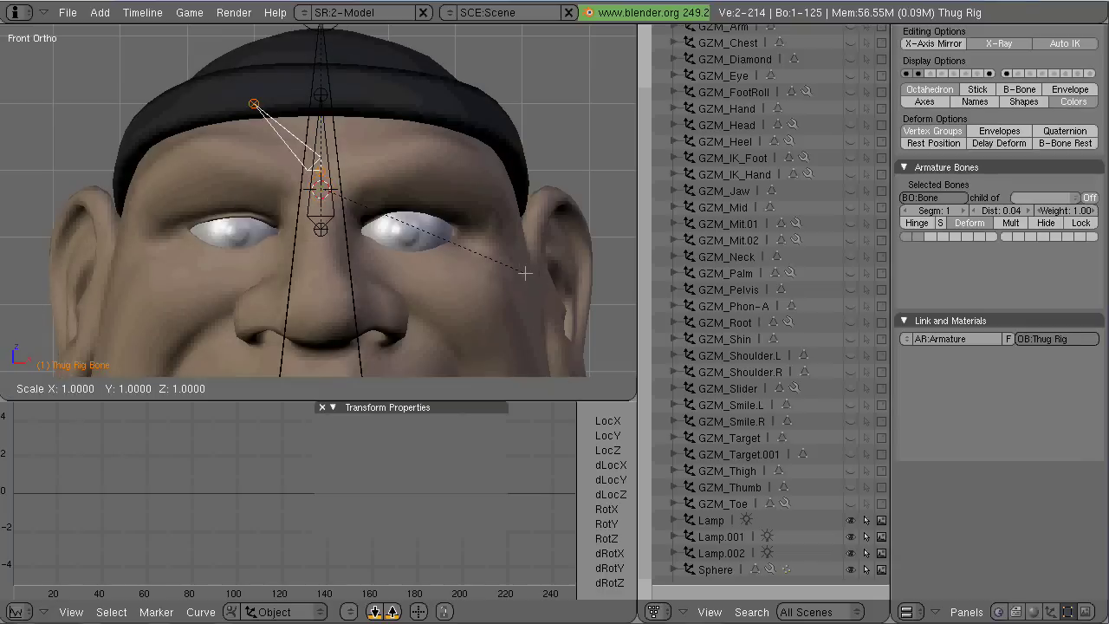
key(Escape)
scroll(404, 228, up, 6)
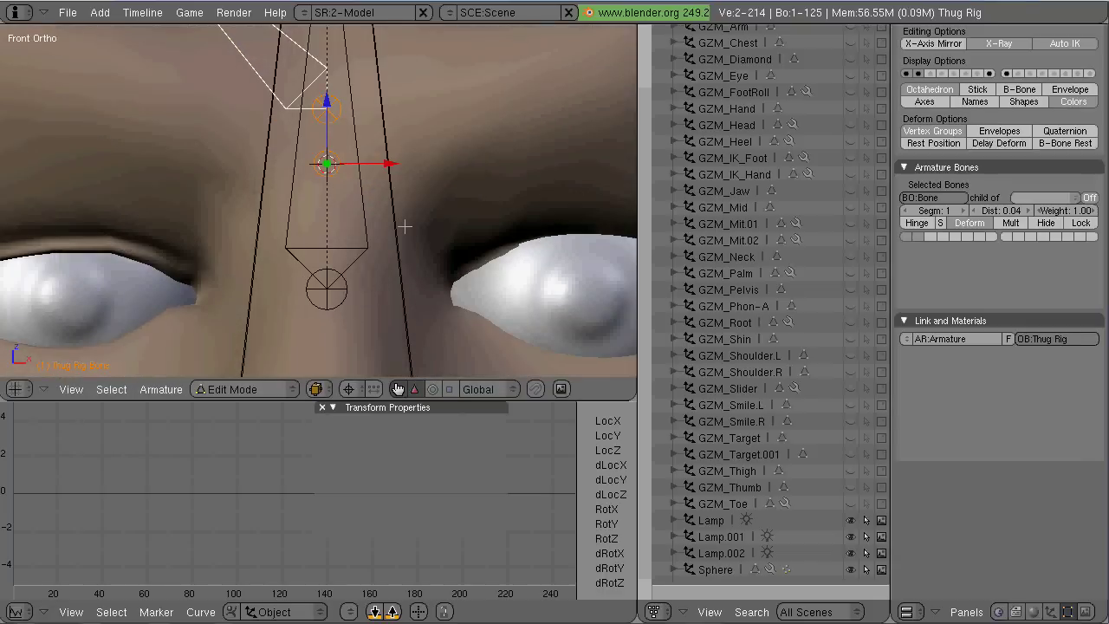
key(z)
key(a)
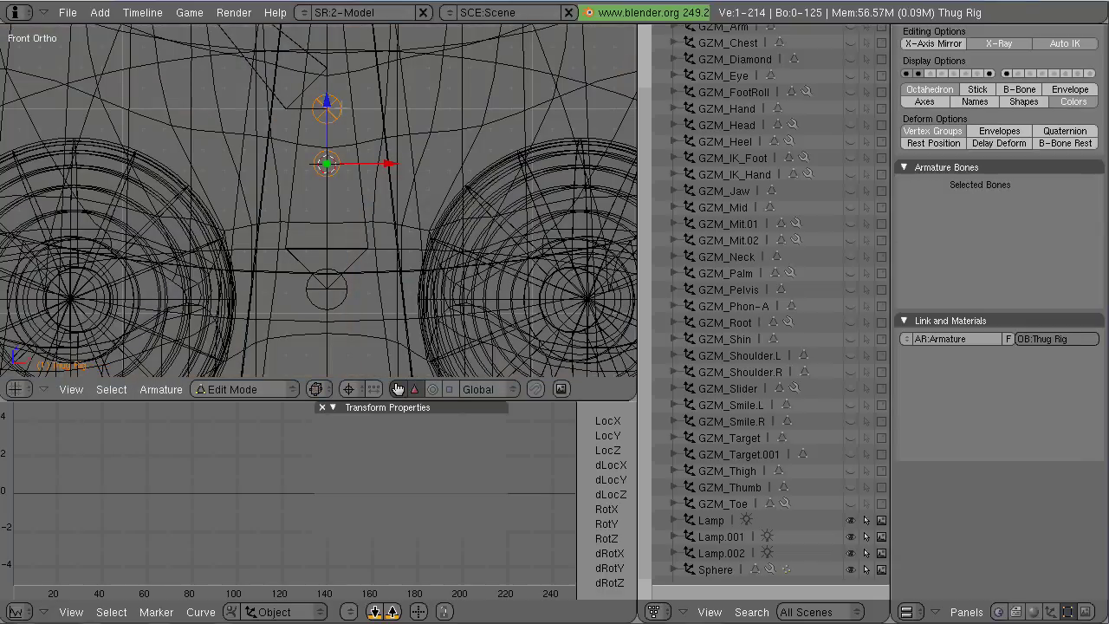
scroll(379, 192, down, 3)
shift+middle_drag(380, 191, 392, 239)
key(z)
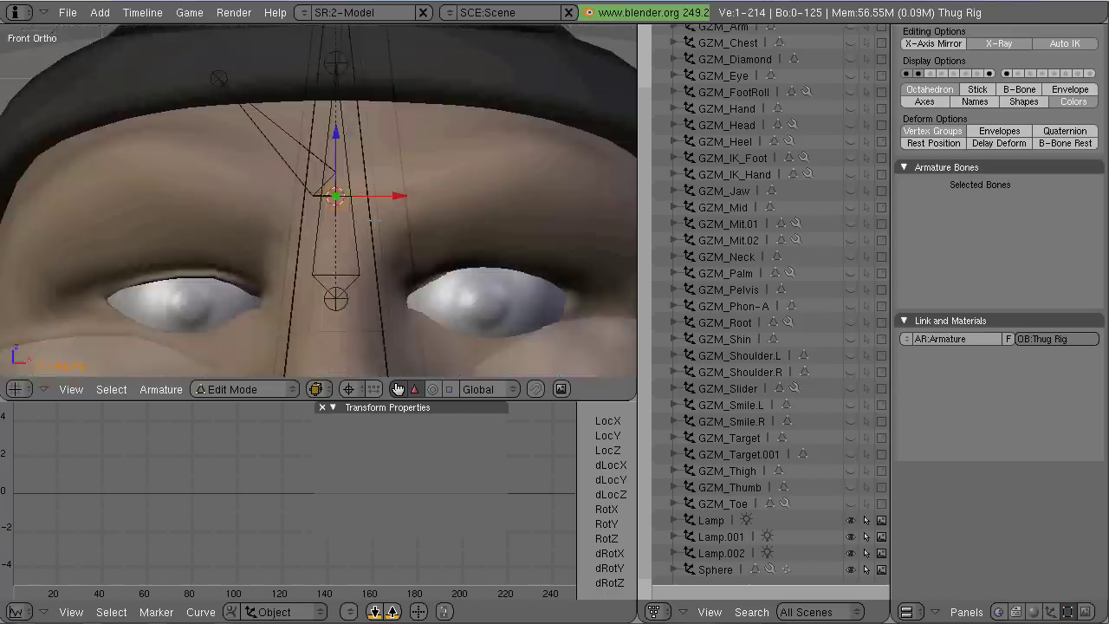
Step: Scale the slanted brow bone down to about 0.22 of its size around the 3D cursor
scroll(347, 173, up, 2)
right_click(268, 112)
scroll(347, 173, down, 2)
key(z)
key(z)
key(s)
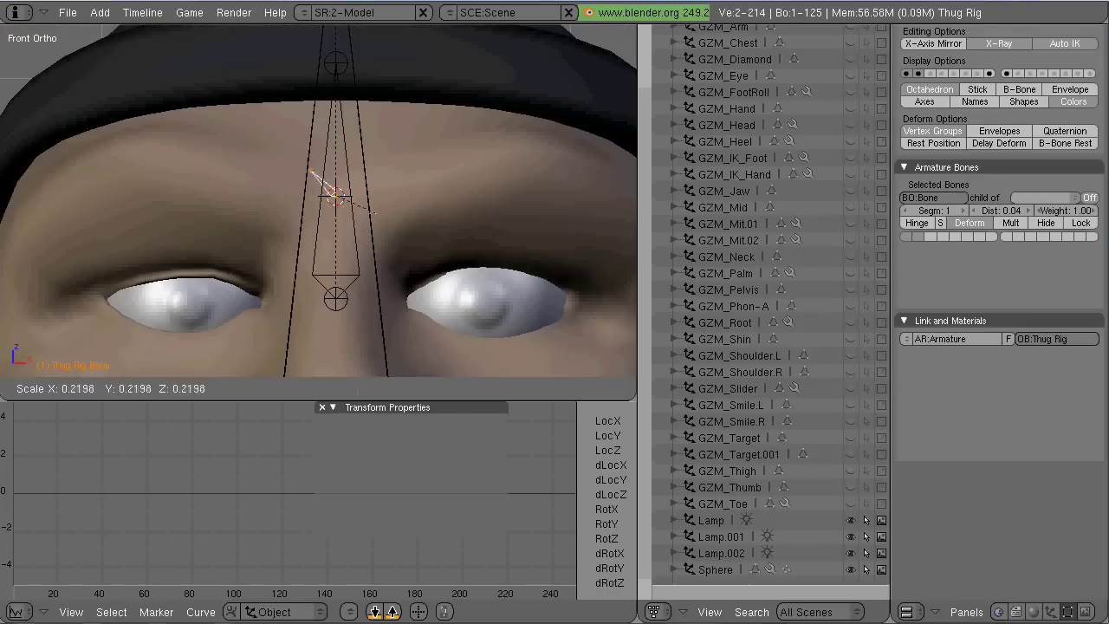
click(379, 217)
Step: Fine-tune the size of the small brow bone around the 3D cursor
key(z)
scroll(416, 230, up, 5)
key(s)
click(444, 241)
key(z)
scroll(439, 237, down, 8)
scroll(439, 238, up, 1)
shift+middle_drag(438, 237, 428, 203)
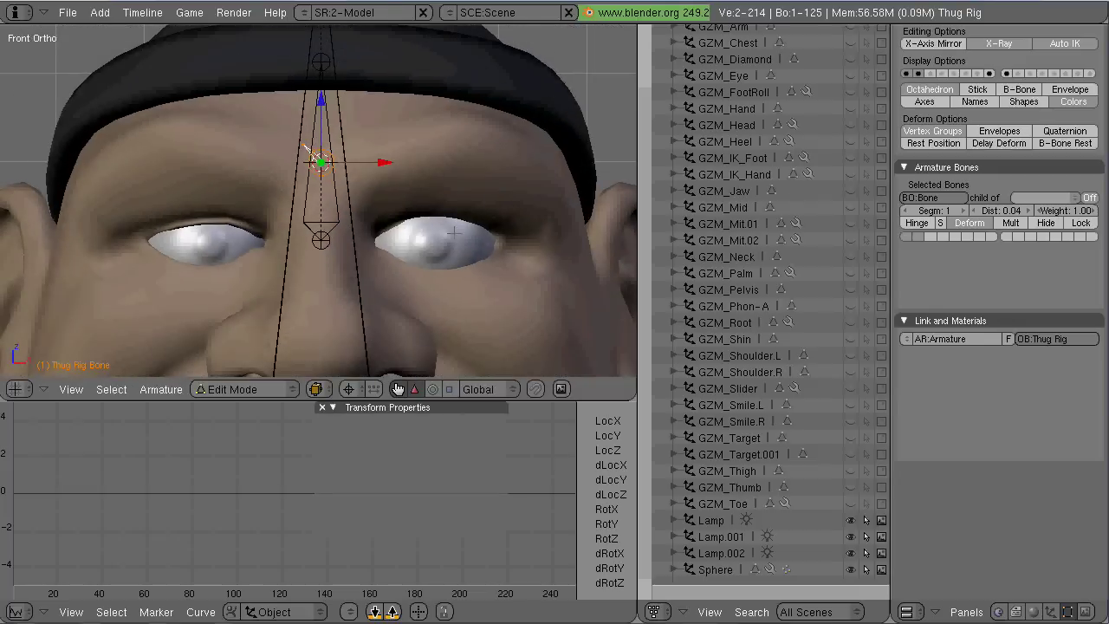
Step: Select the small brow bone and rename it BOTbrow
key(a)
right_click(313, 154)
right_click(313, 154)
key(n)
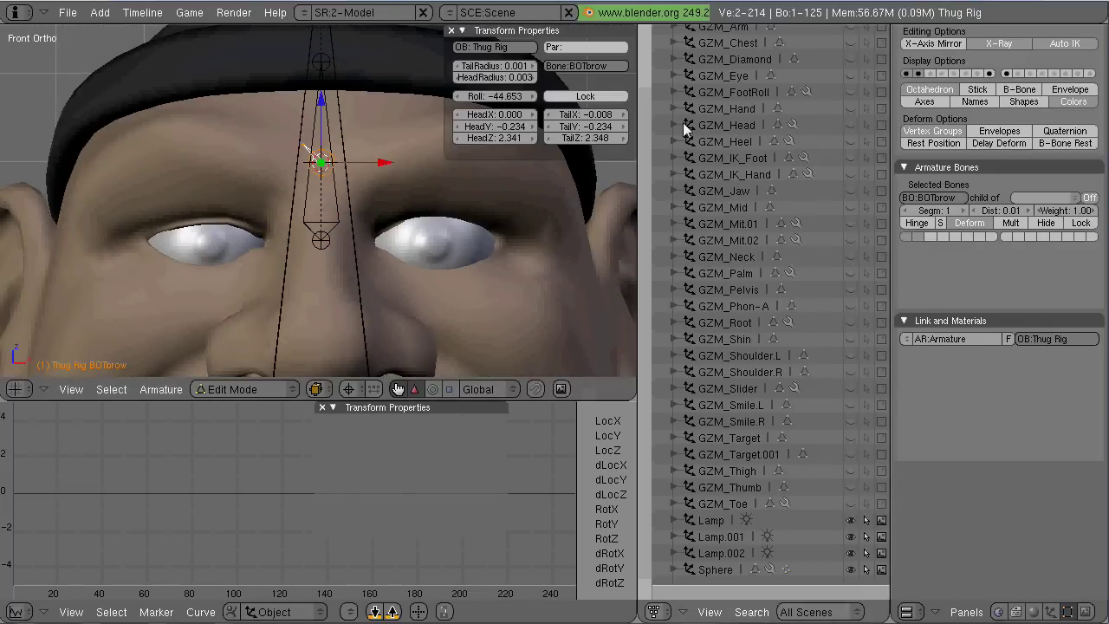
Step: Switch the Thug Rig to Pose Mode and display only an empty layer
key(ctrl+Tab)
scroll(769, 257, up, 3)
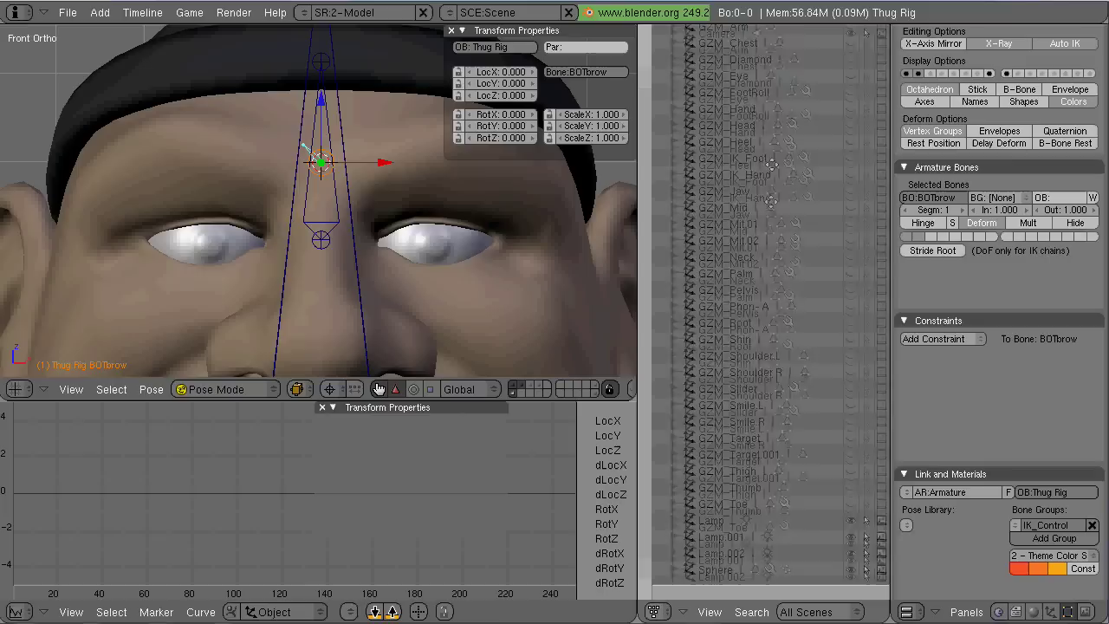
middle_drag(769, 257, 803, 307)
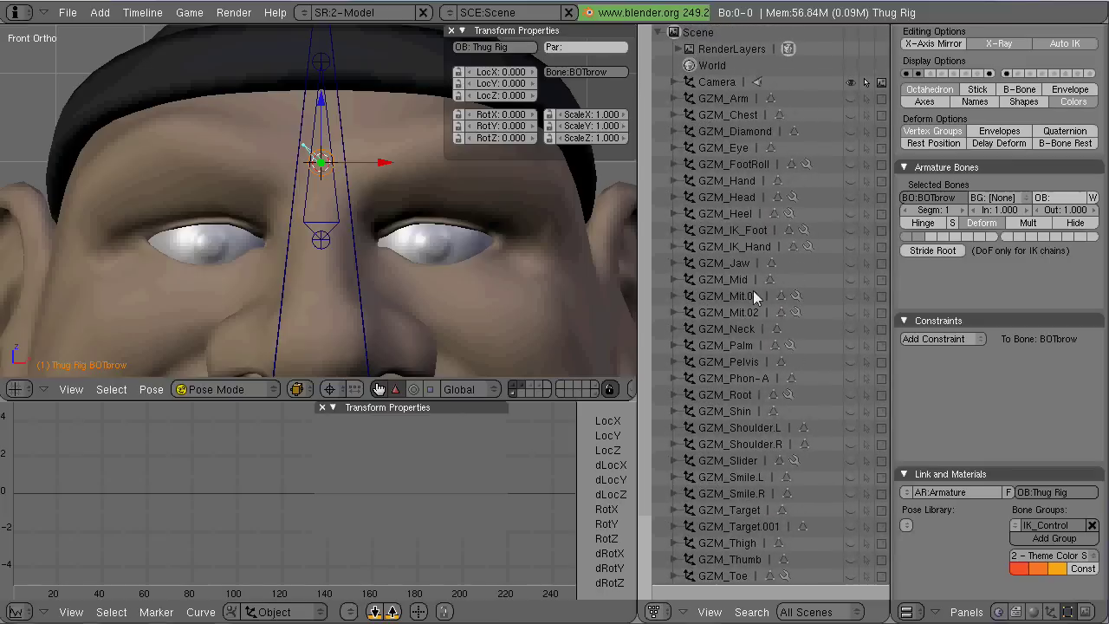
click(560, 392)
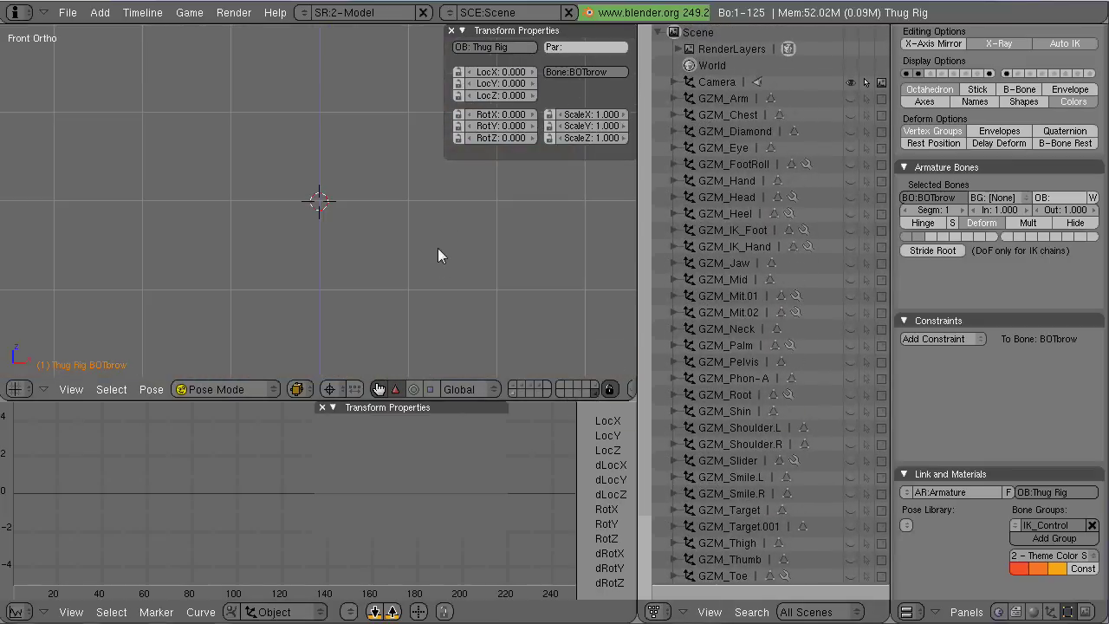
scroll(760, 427, down, 5)
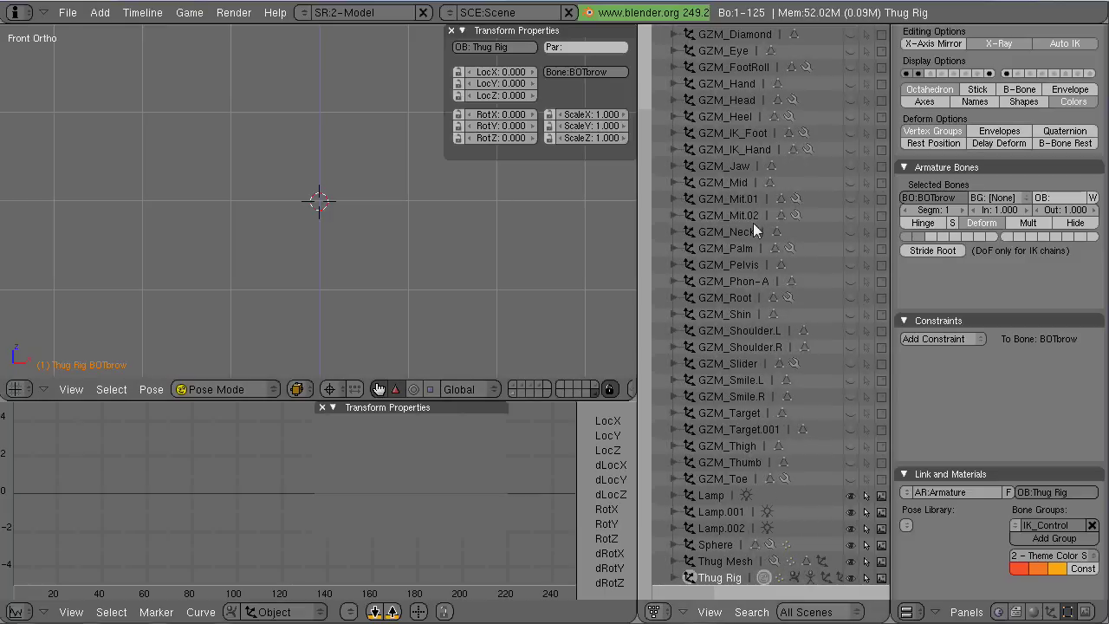
scroll(753, 223, up, 5)
Step: Add a cube in top view on the empty layer and subdivide its mesh once
key(KP_7)
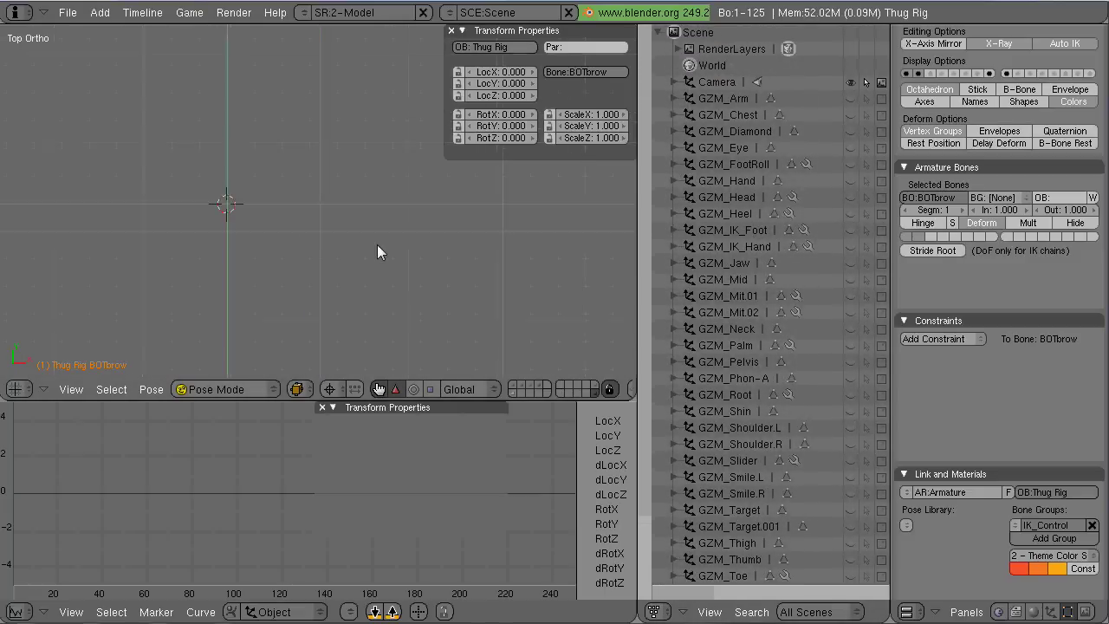
key(space)
click(434, 248)
key(Tab)
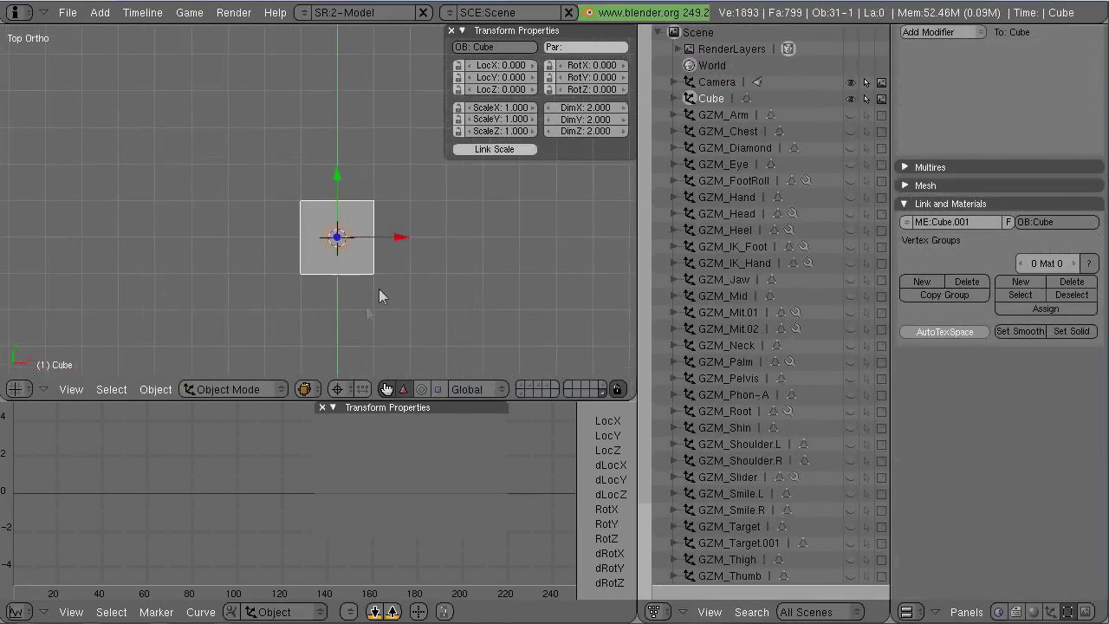
key(Tab)
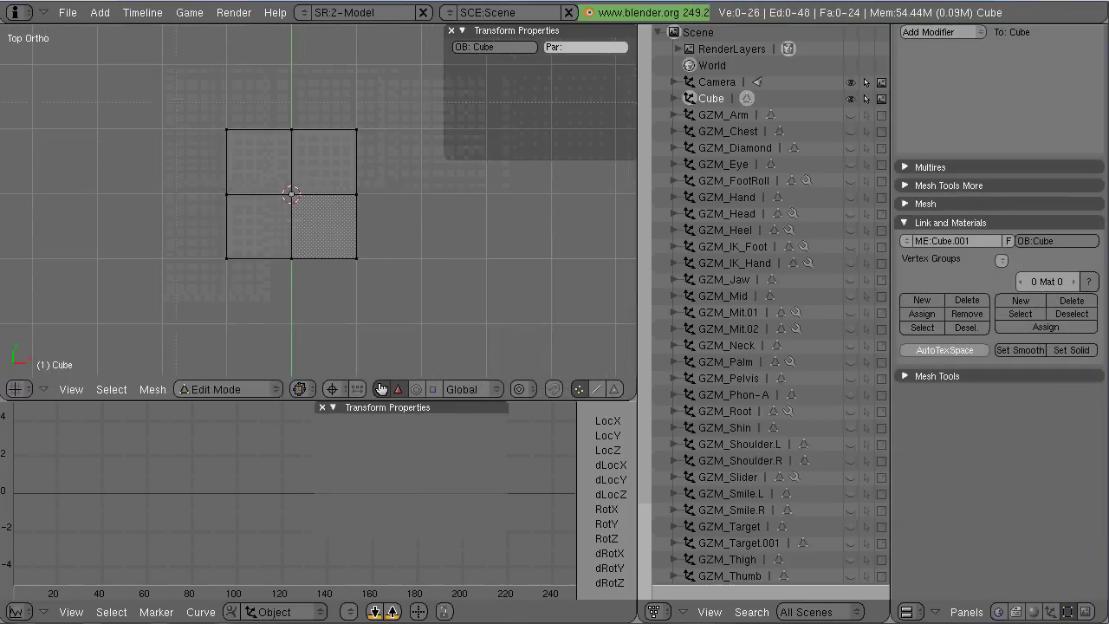
Step: Delete the vertices of the cube's negative-X half and select the remaining half
key(b)
drag(208, 113, 260, 277)
key(x)
key(Return)
key(a)
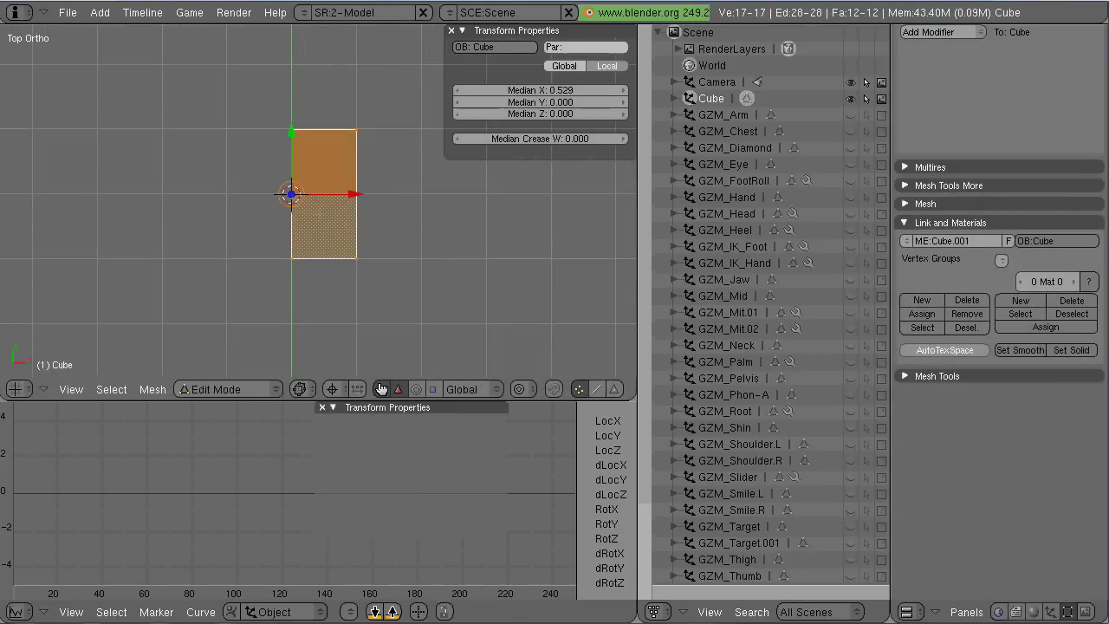
Step: Add a Mirror modifier with clipping enabled to the half cube and apply it to the editing cage
scroll(966, 267, up, 1)
click(945, 54)
click(946, 252)
click(1033, 76)
click(986, 106)
scroll(373, 232, down, 2)
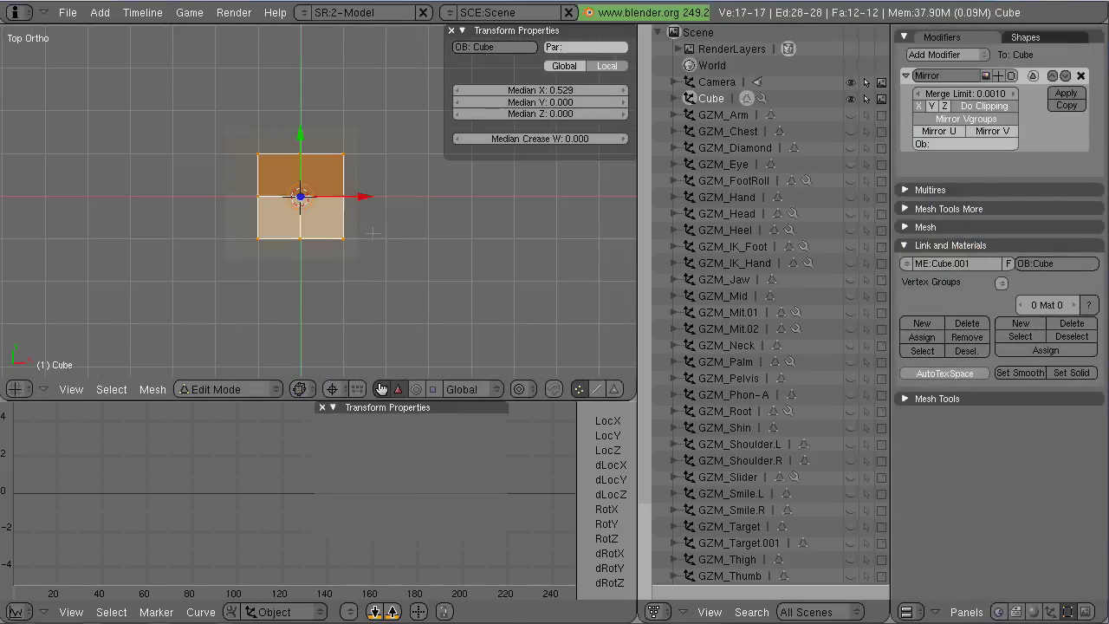
middle_drag(403, 232, 441, 208)
key(KP_7)
key(z)
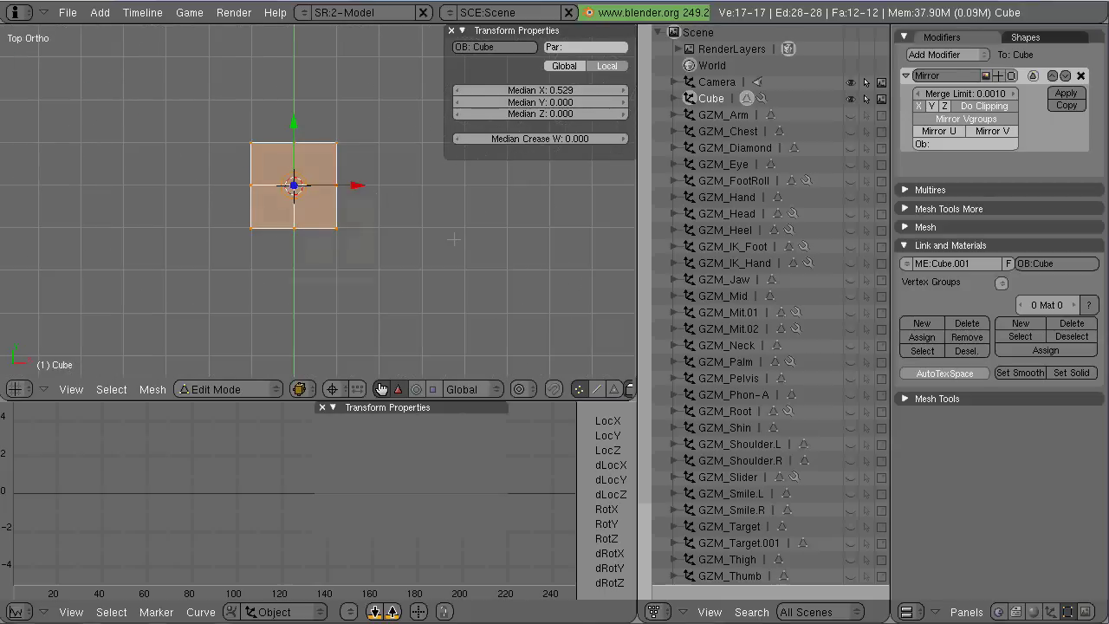
Step: Scale the whole mesh down along Z and along Y to form a thin bar
key(KP_3)
key(s)
key(z)
click(385, 253)
key(KP_7)
key(s)
key(y)
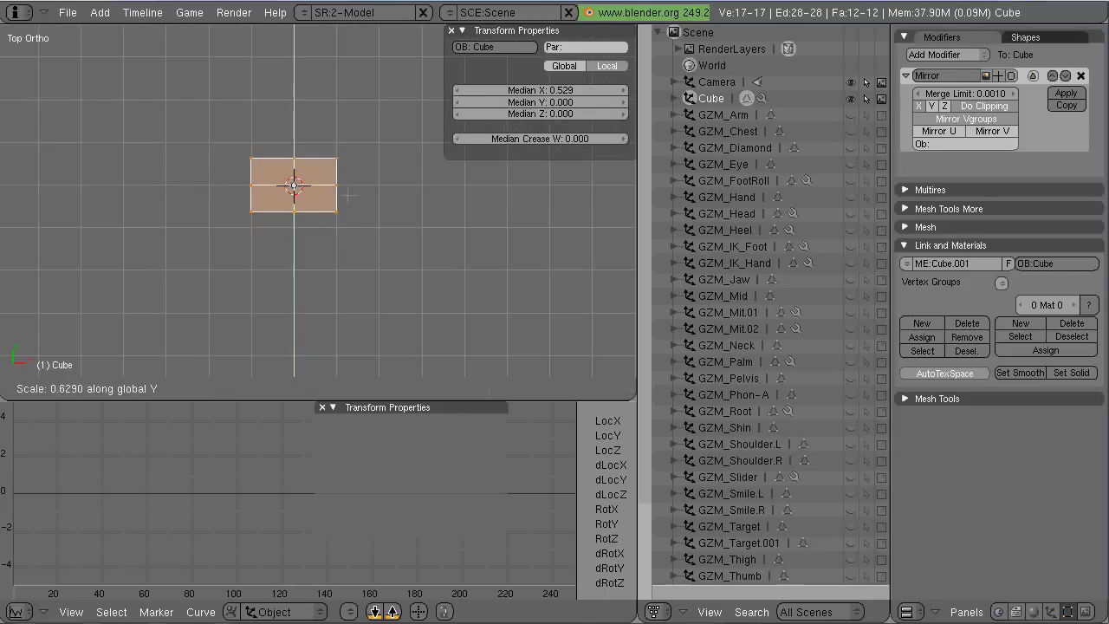
key(Return)
Step: Select the bar's outer end faces in face mode and move them about 0.22 units along Y
middle_drag(348, 196, 368, 98)
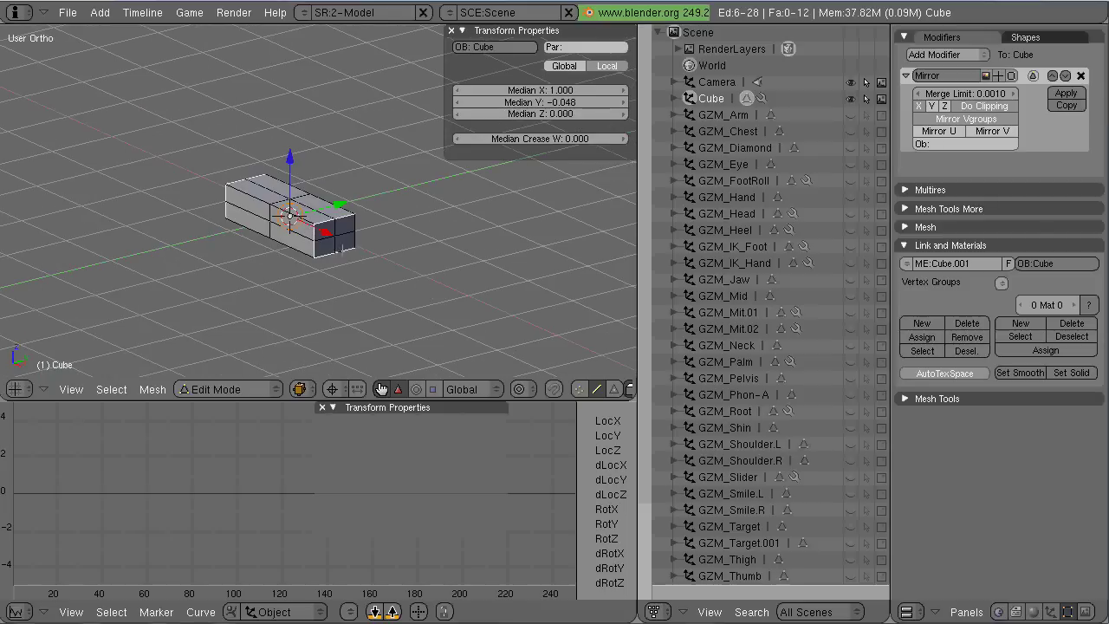
key(ctrl+Tab)
click(346, 270)
scroll(346, 270, up, 4)
shift+right_click(340, 282)
key(KP_7)
scroll(347, 280, down, 8)
shift+middle_drag(350, 272, 381, 305)
scroll(381, 303, up, 1)
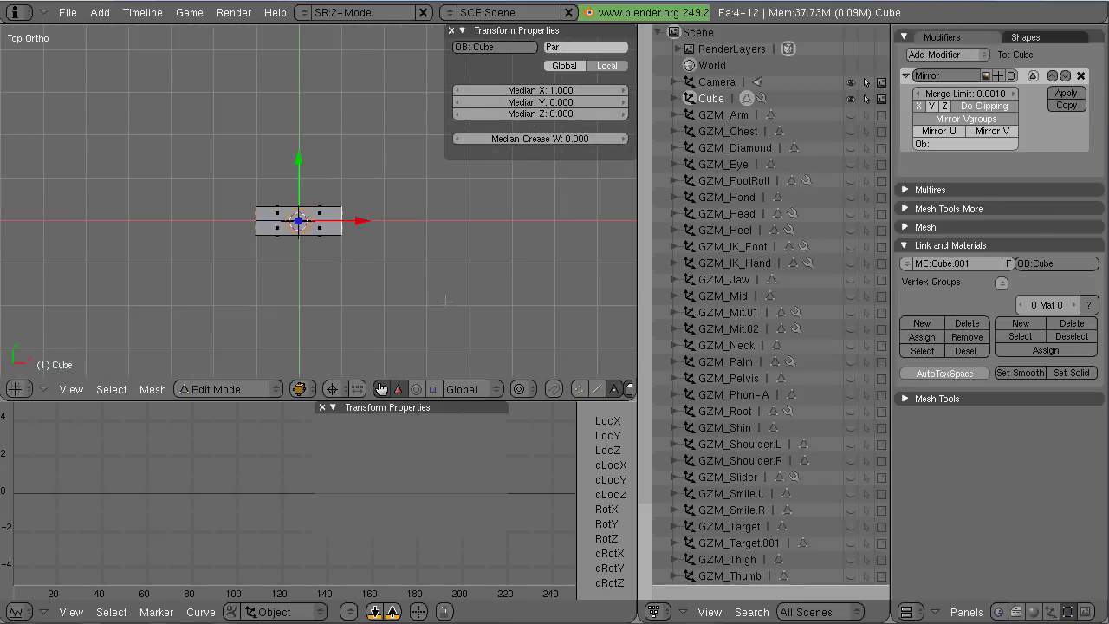
key(g)
key(y)
drag(342, 145, 341, 150)
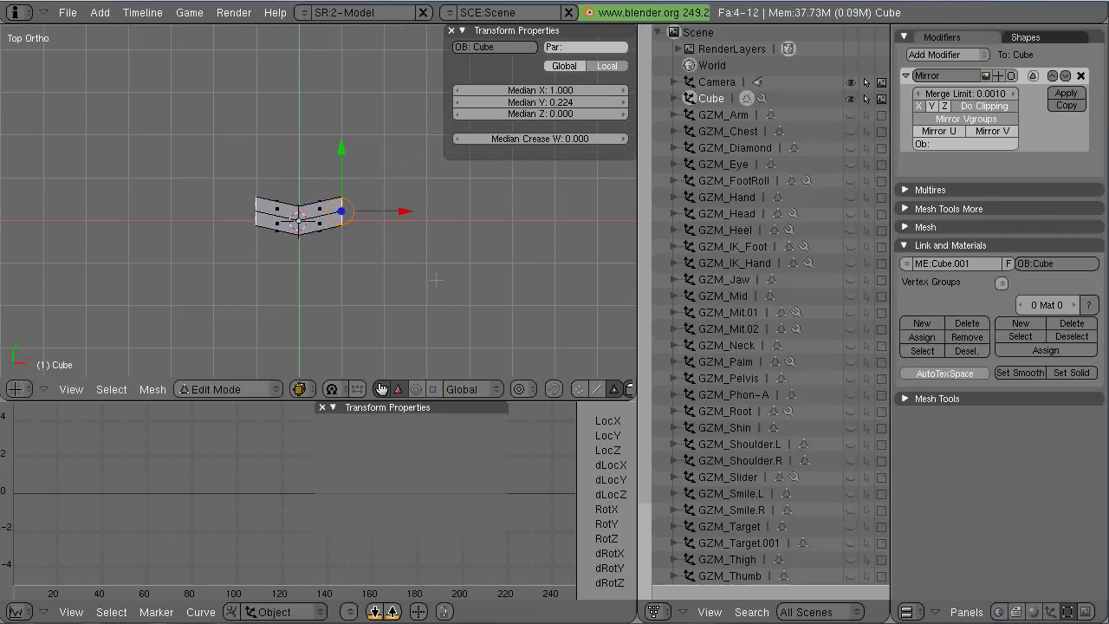
key(r)
right_click(440, 250)
Step: Extrude the bar's outer end faces outward and move the new end about 0.39 units along Y
key(e)
click(440, 249)
key(y)
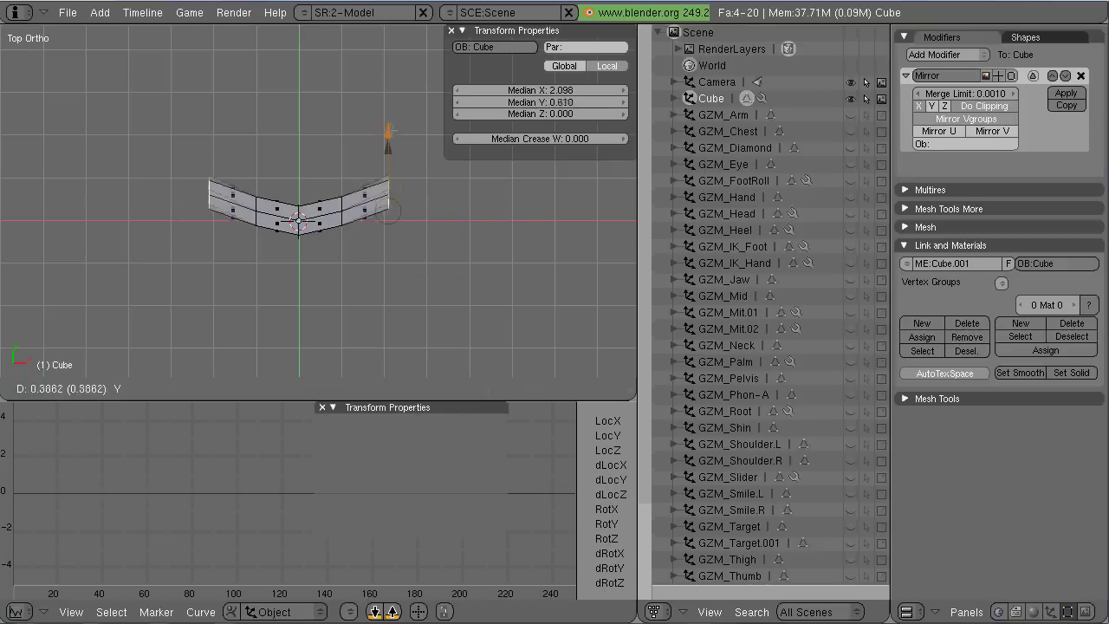
drag(390, 132, 390, 131)
Step: Select the entire brow mesh and scale it along Z
middle_drag(407, 191, 304, 100)
key(a)
key(a)
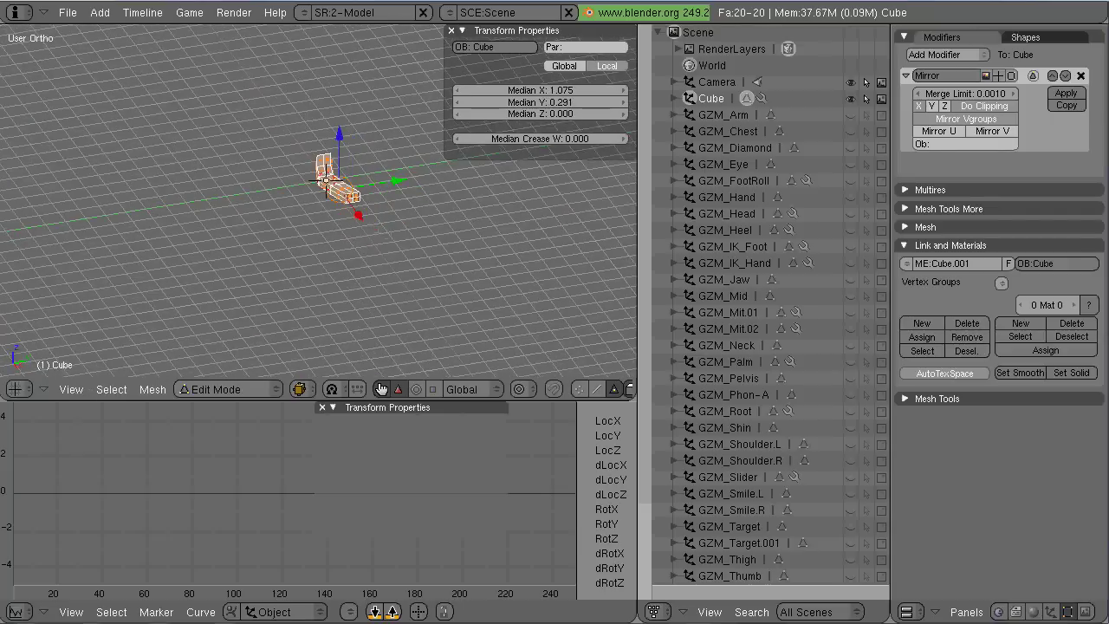
key(KP_3)
key(s)
key(z)
key(Return)
key(KP_7)
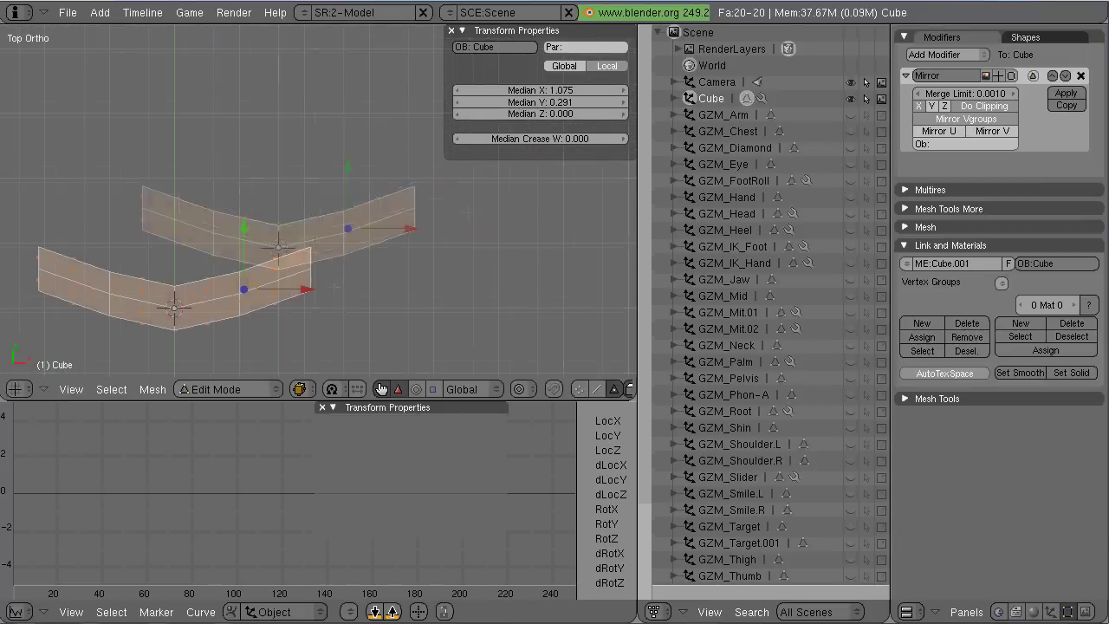
Step: Leave mesh editing and rename the object as GZM_Brow
key(Tab)
click(495, 47)
text(GZM_Brow)
key(Return)
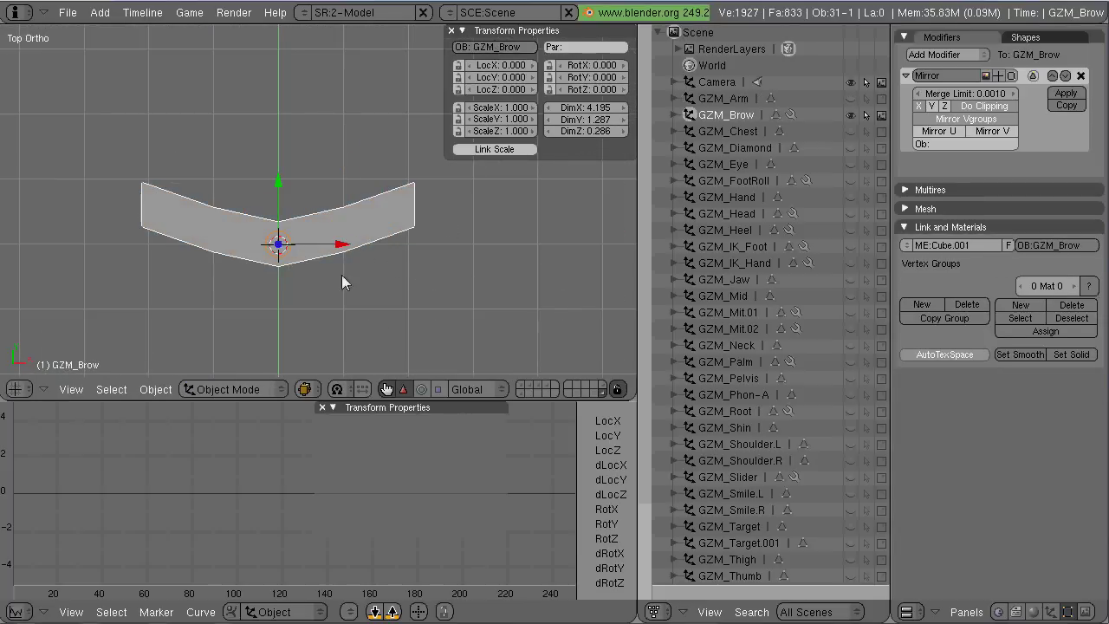
Step: Straighten the brow's two arms by adjusting the middle edge loop, and apply the Mirror modifier
key(Tab)
click(596, 389)
alt+right_click(345, 222)
key(Tab)
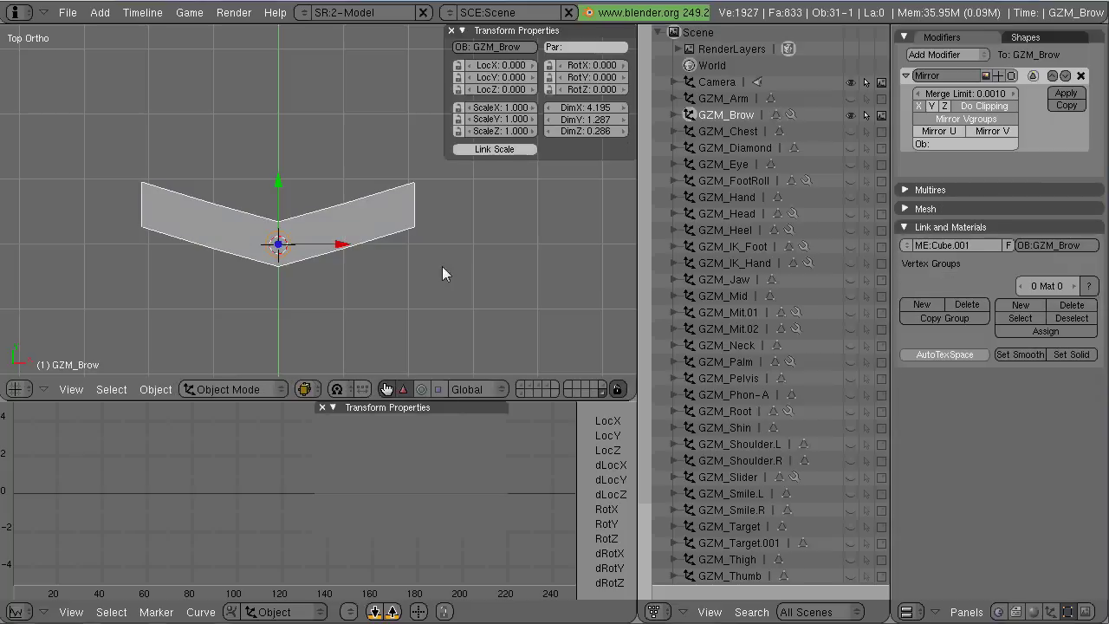
click(1066, 93)
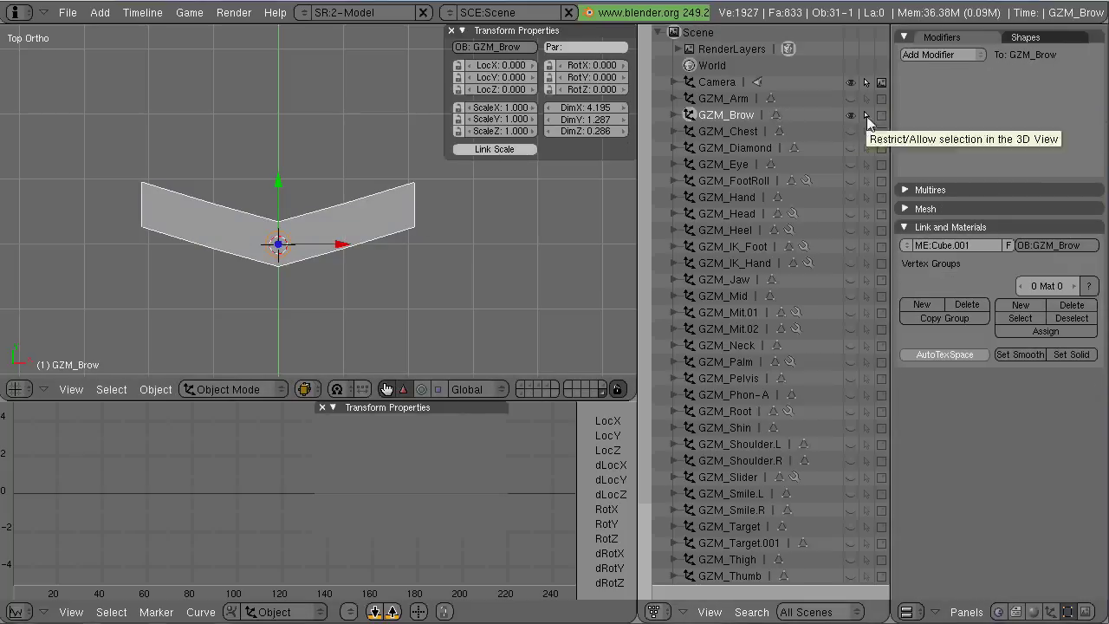
Step: Disable selection and viewport visibility for GZM_Brow, and show the character and rig layers
click(865, 113)
click(851, 115)
click(520, 385)
shift+click(530, 386)
Step: Select the BOTbrow bone between the character's eyebrows and assign GZM_Brow as its custom shape object
key(KP_1)
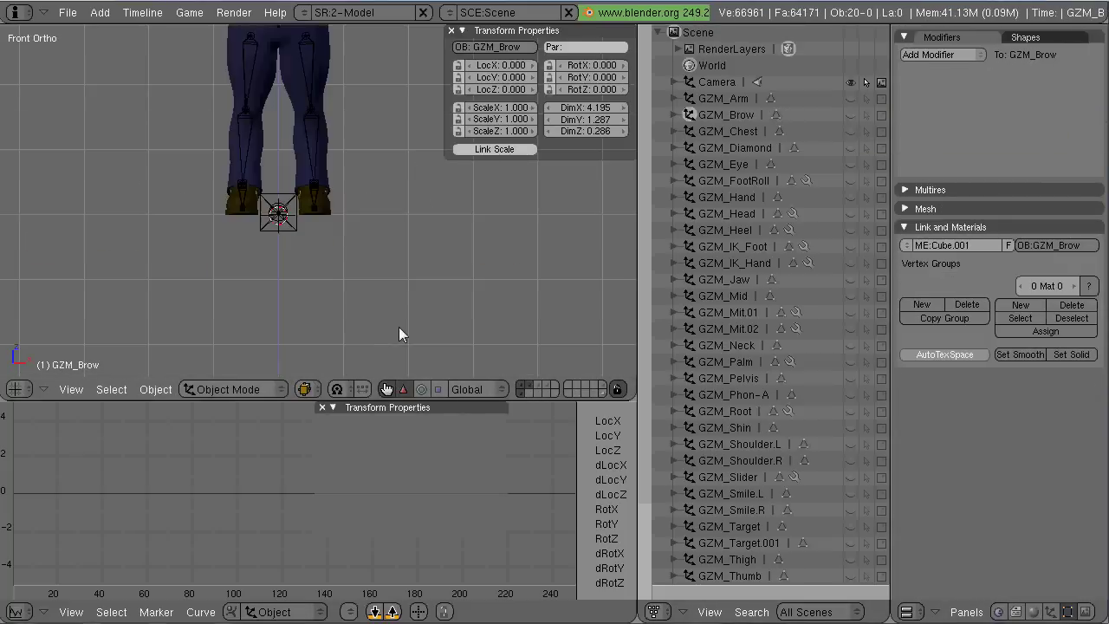
key(Home)
key(shift+b)
drag(284, 142, 350, 188)
scroll(384, 219, up, 3)
right_click(332, 199)
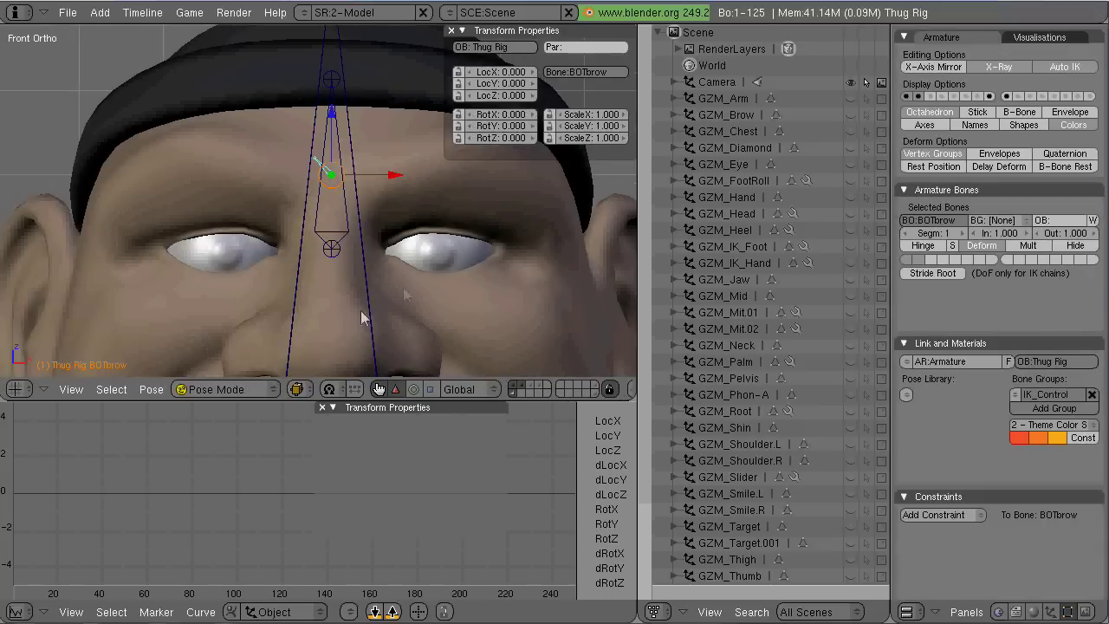
click(1062, 222)
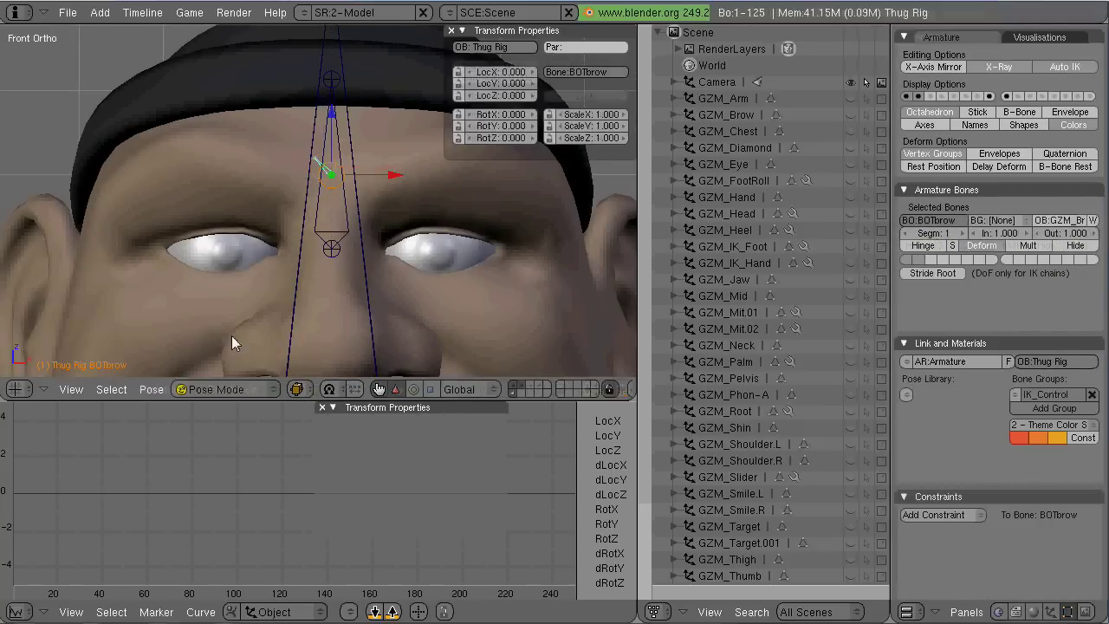
Step: Reselect the BOTbrow bone and turn on drawing of custom bone shapes for the armature
click(714, 113)
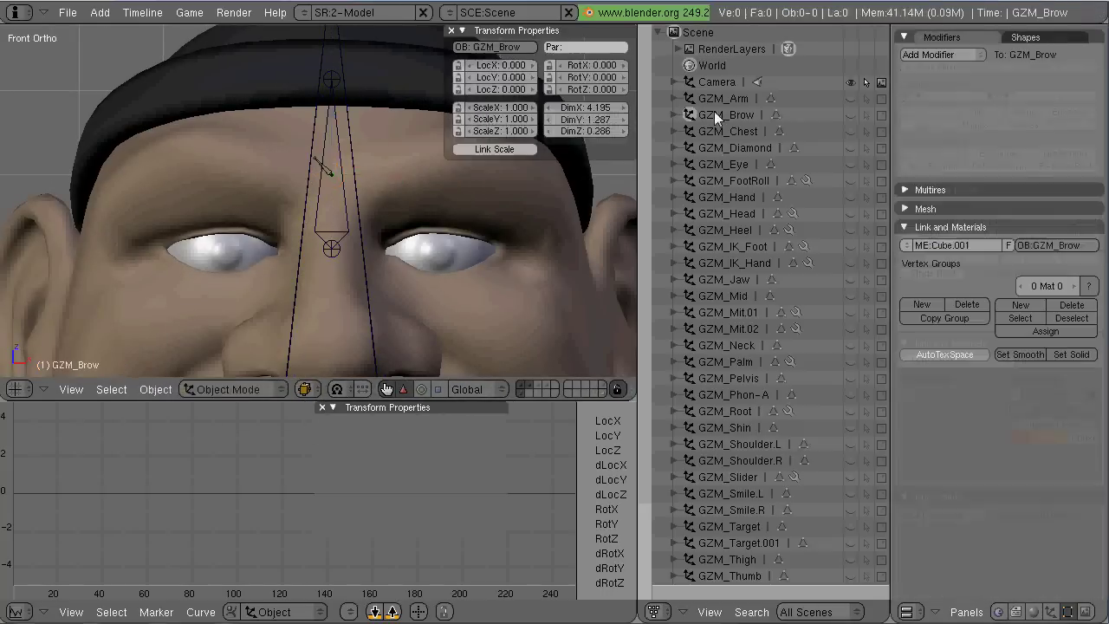
right_click(327, 170)
click(1071, 223)
click(1016, 126)
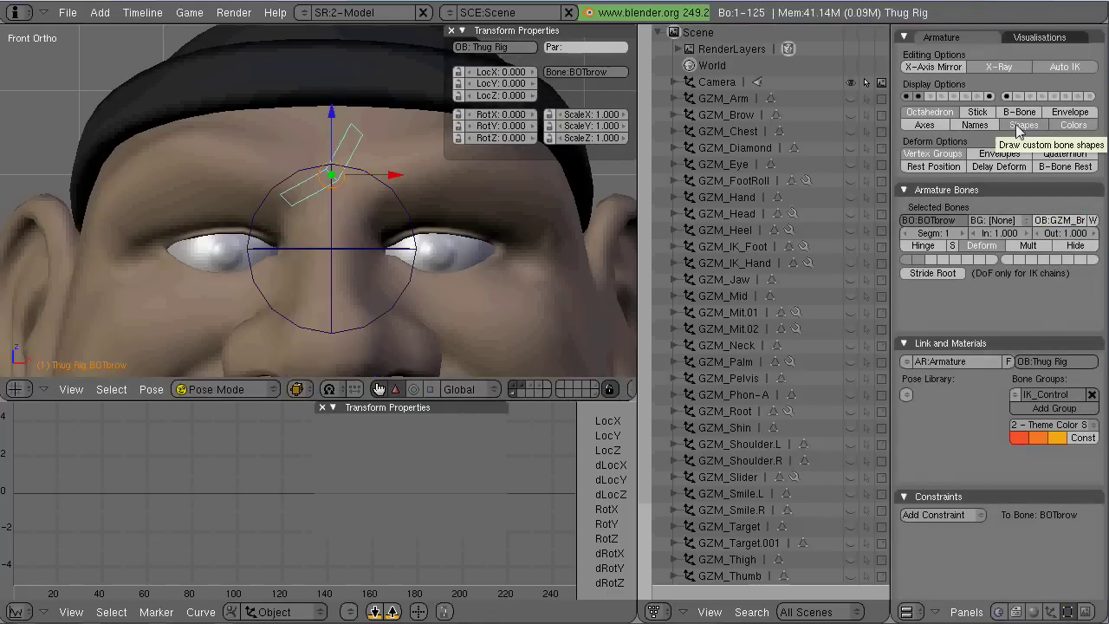
Step: Make GZM_Brow visible, selectable and renderable again and show its layer from the top
click(595, 394)
scroll(354, 182, down, 8)
scroll(353, 181, down, 8)
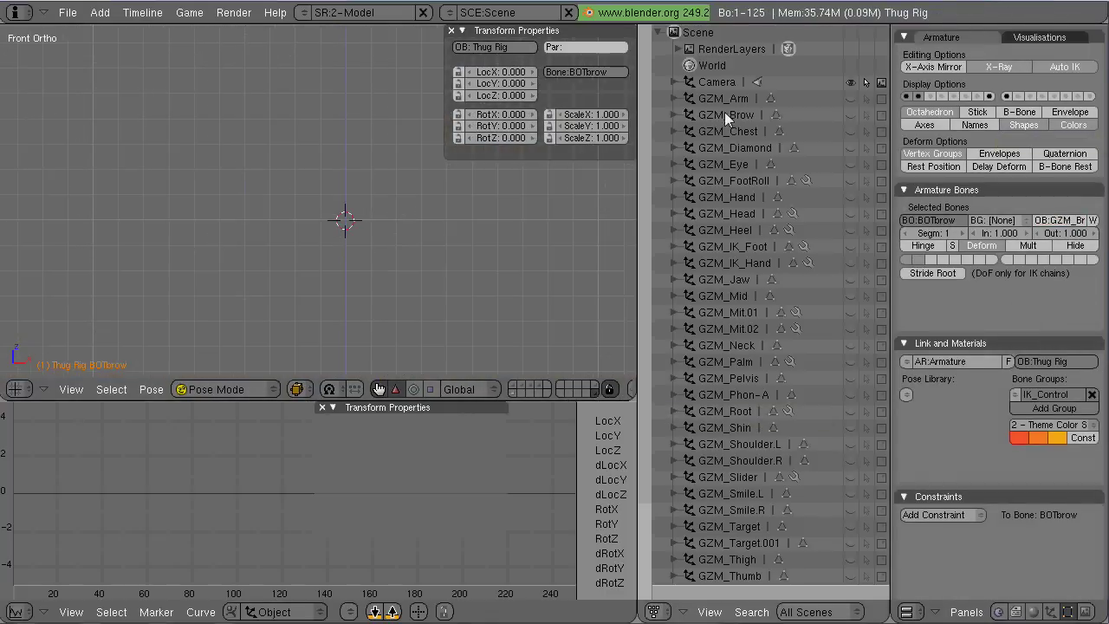
click(725, 113)
drag(851, 116, 881, 115)
key(KP_7)
click(519, 393)
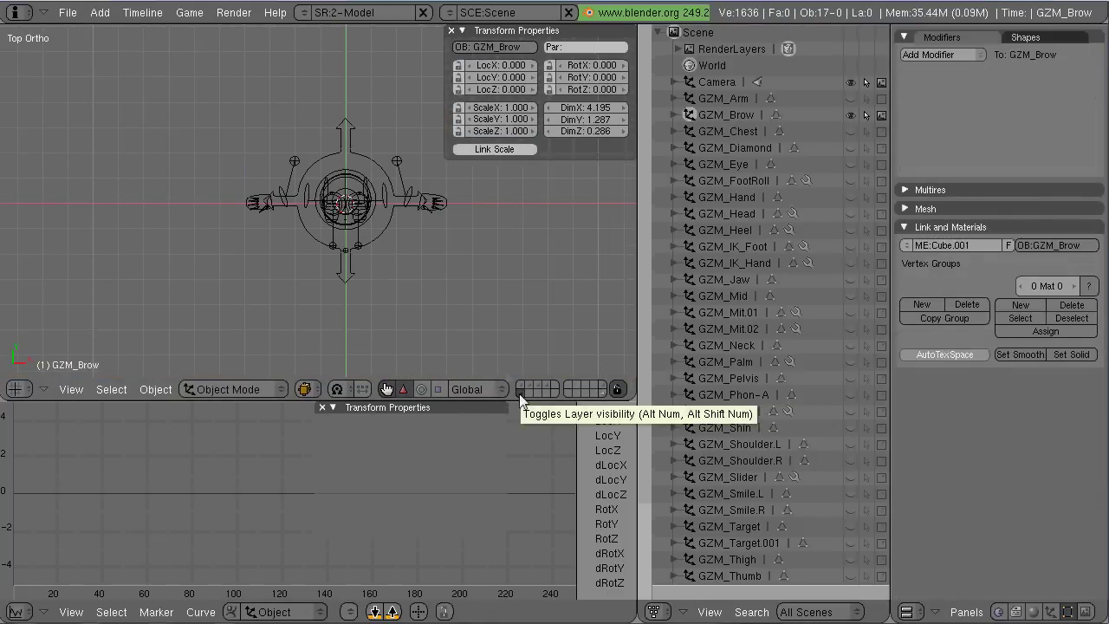
key(KP_1)
shift+middle_drag(425, 222, 411, 334)
scroll(351, 277, up, 11)
click(602, 394)
key(KP_7)
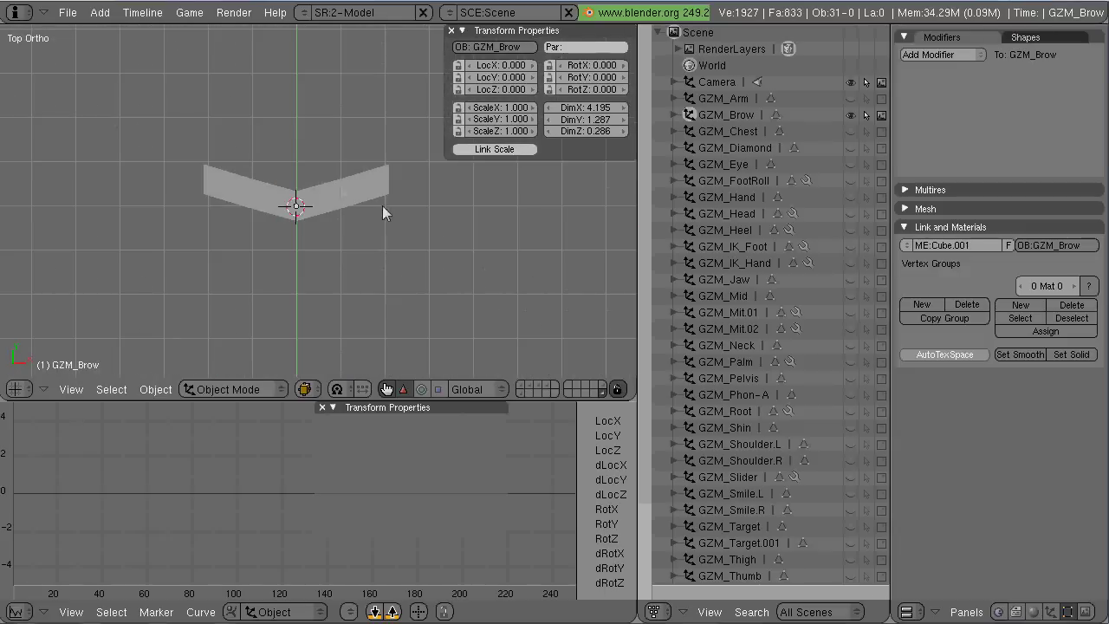
key(Tab)
text(r4)
key(Escape)
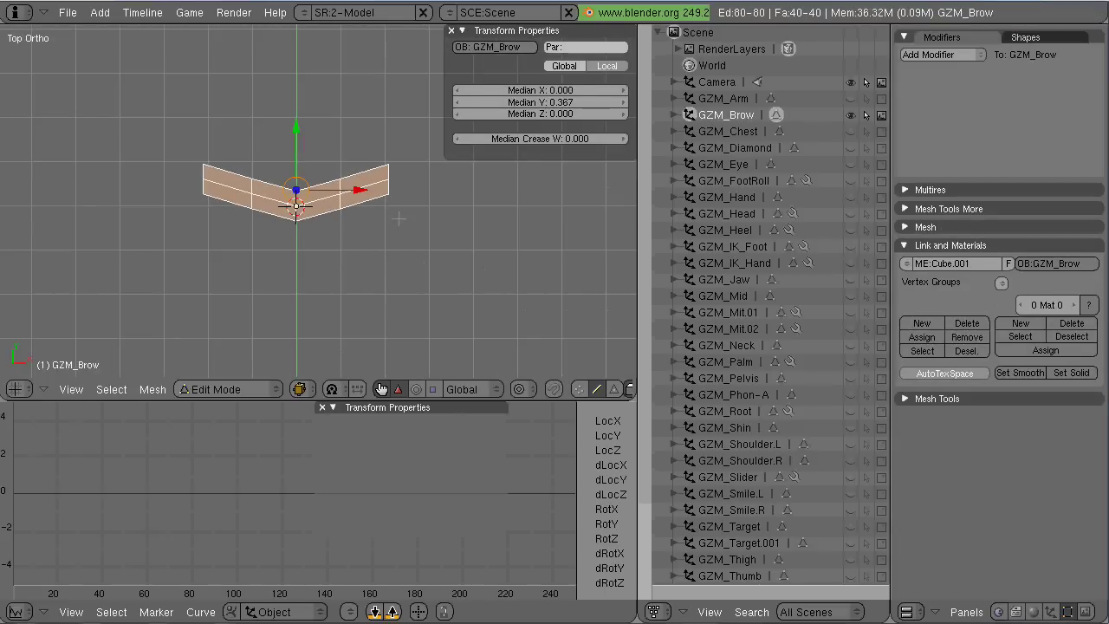
key(Tab)
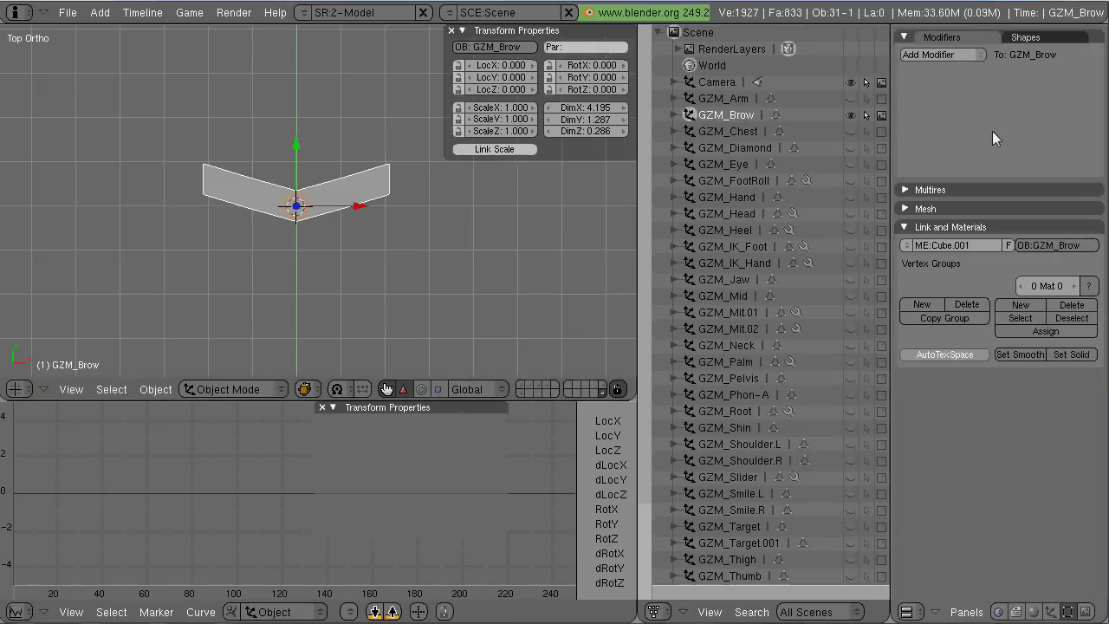
shift+middle_drag(405, 339, 408, 291)
key(Tab)
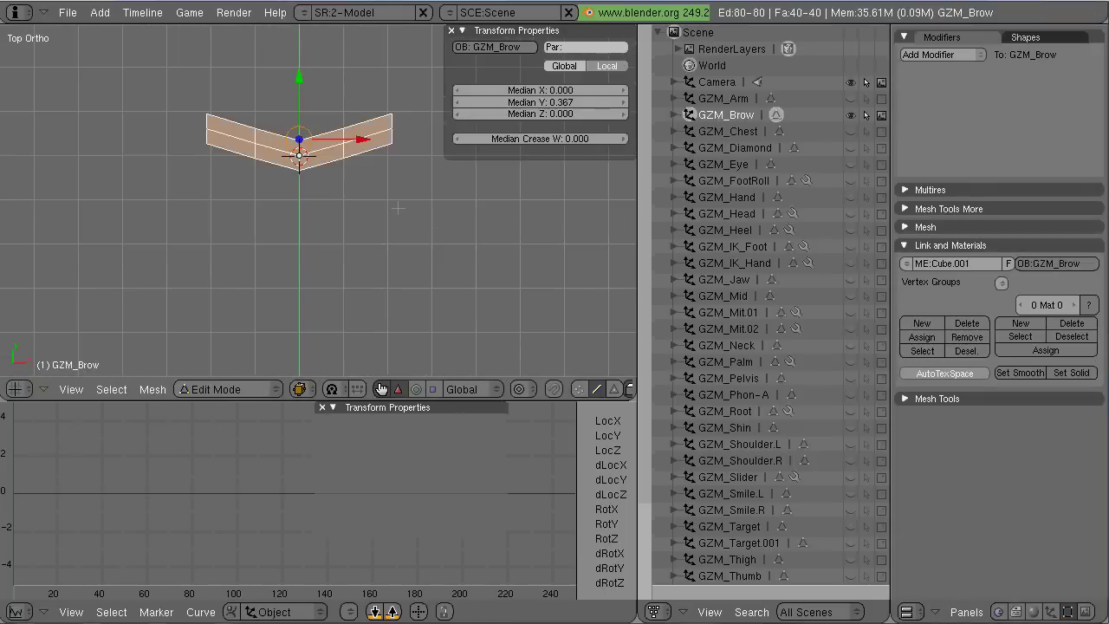
key(a)
middle_drag(396, 210, 394, 271)
scroll(394, 273, up, 2)
key(KP_7)
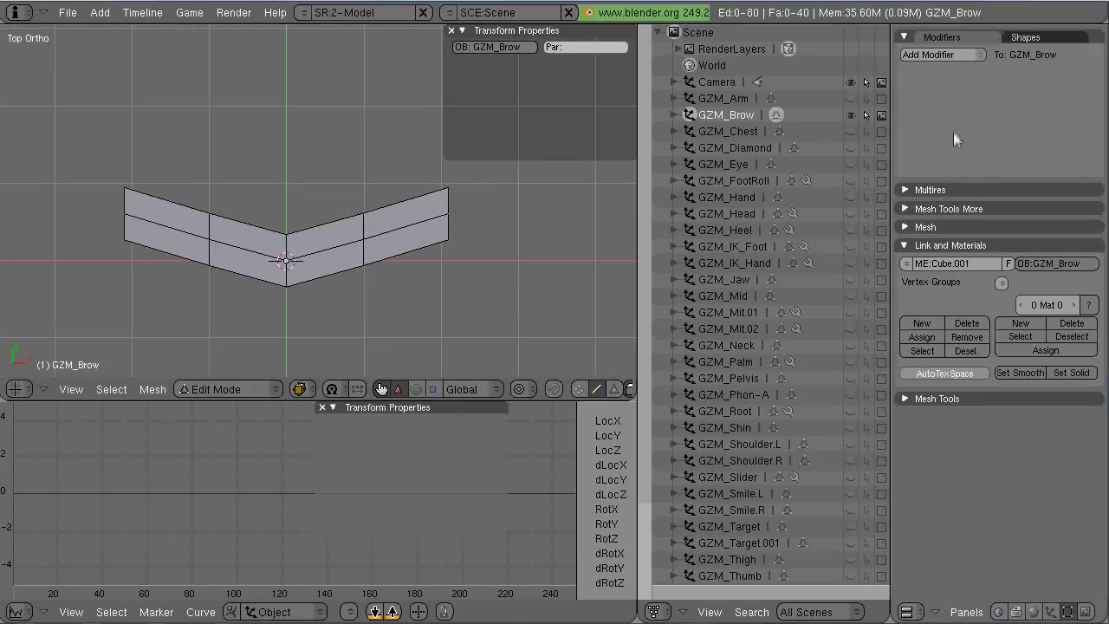
Step: Rotate the whole GZM_Brow mesh by 45 degrees in the top view while in edit mode
key(Tab)
key(Tab)
text(ar45)
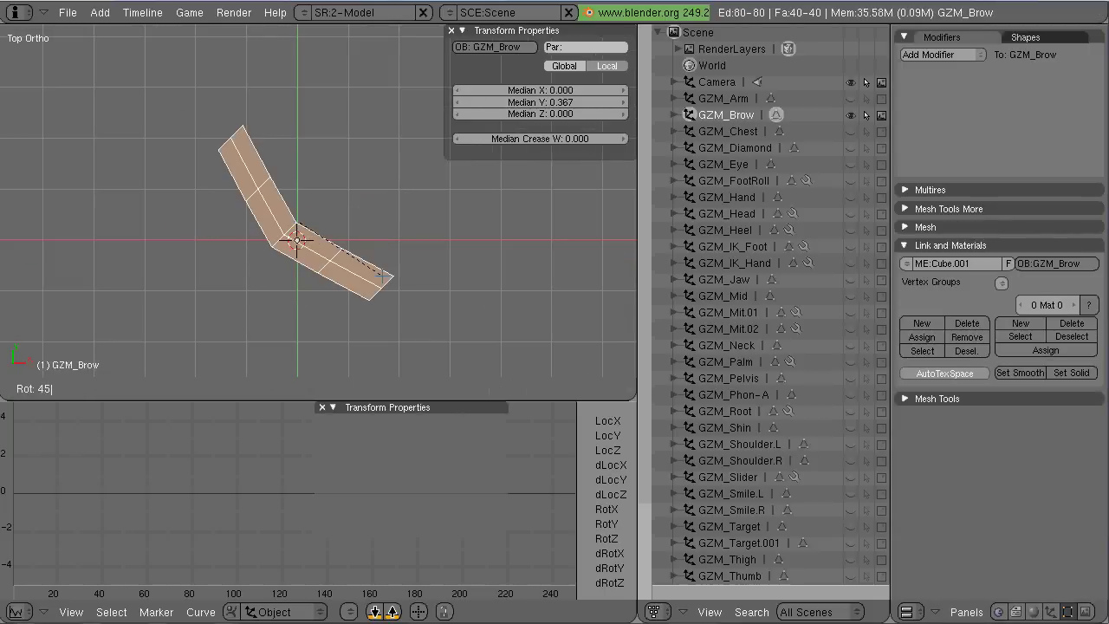
key(Return)
key(Tab)
Step: Select the BOTbrow bone on the character's face and hide the armature layers of the other control bones
key(KP_1)
scroll(456, 305, up, 3)
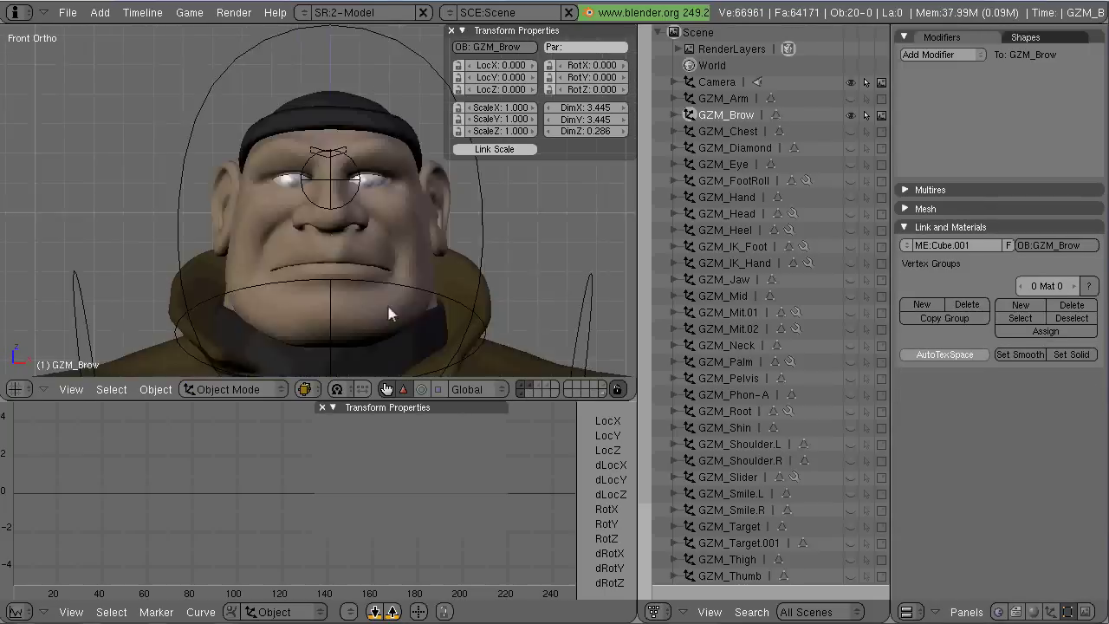
shift+middle_drag(390, 313, 391, 353)
scroll(390, 346, up, 3)
right_click(366, 191)
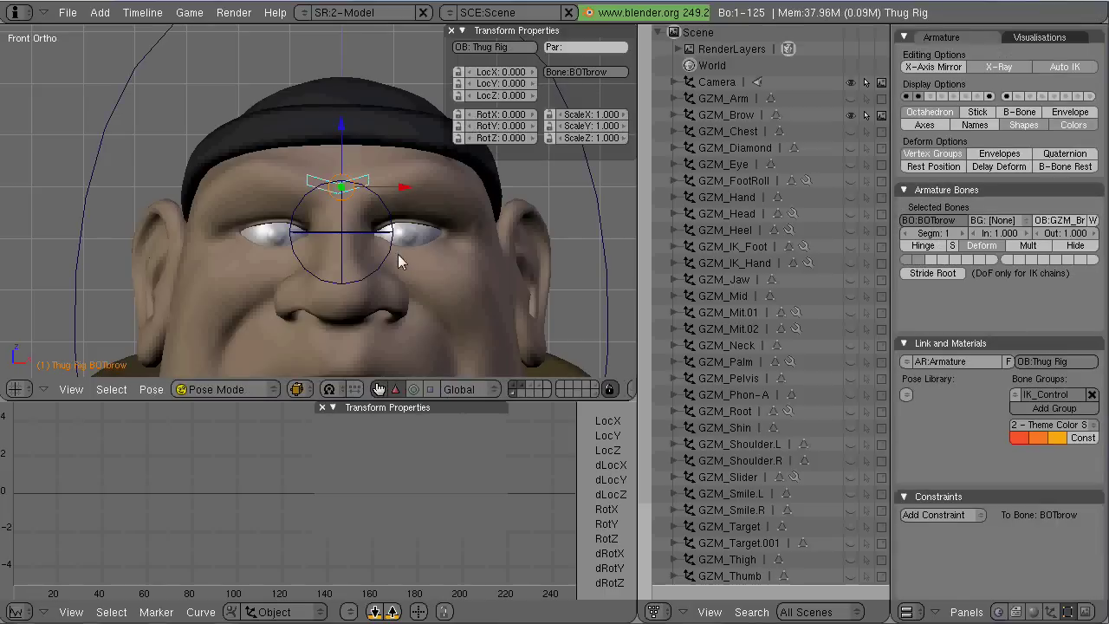
click(918, 96)
ctrl+middle_drag(416, 228, 430, 214)
mouse_move(429, 214)
shift+middle_down()
mouse_move(417, 201)
mouse_move(413, 214)
shift+middle_up()
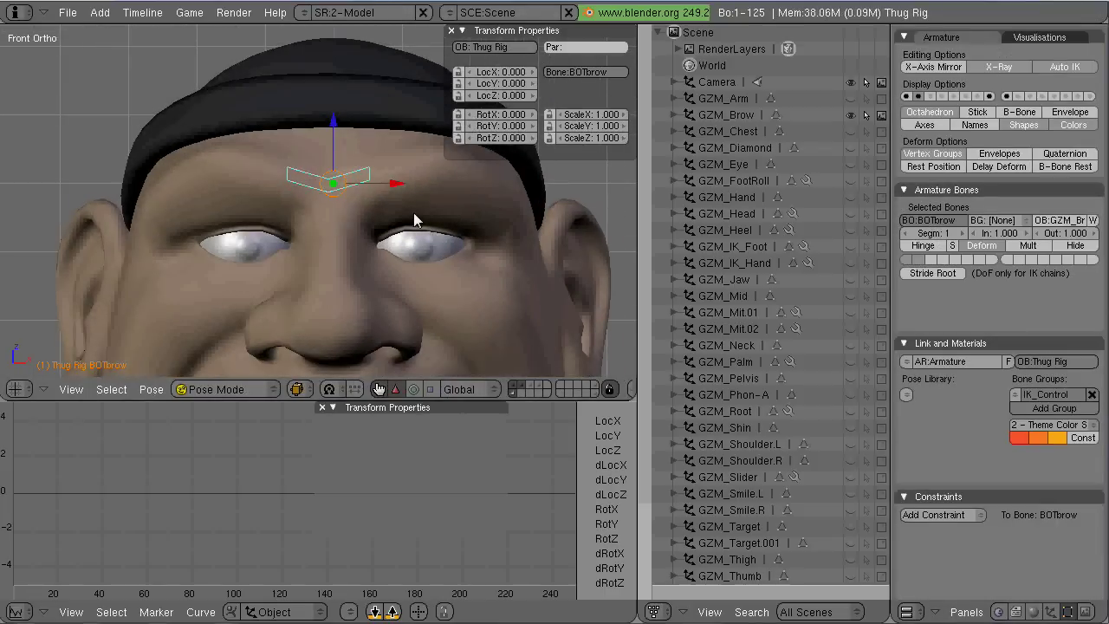
Step: Set the transform orientation to Normal with the BOTbrow bone selected
right_click(496, 324)
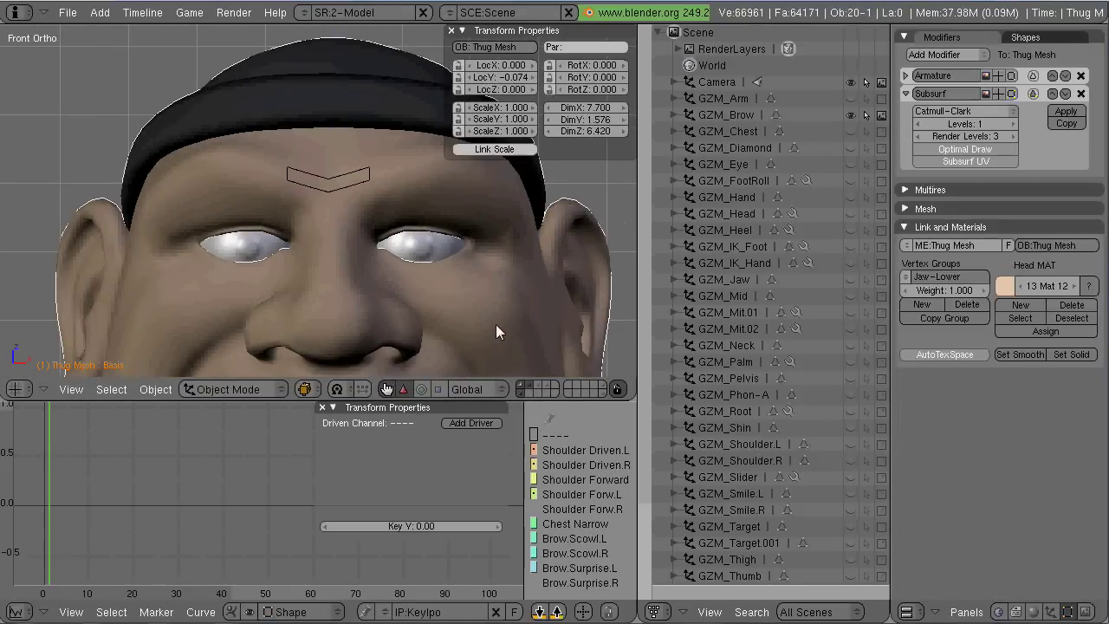
middle_drag(351, 182, 488, 249)
right_click(466, 187)
middle_drag(466, 187, 393, 193)
key(KP_1)
right_click(392, 197)
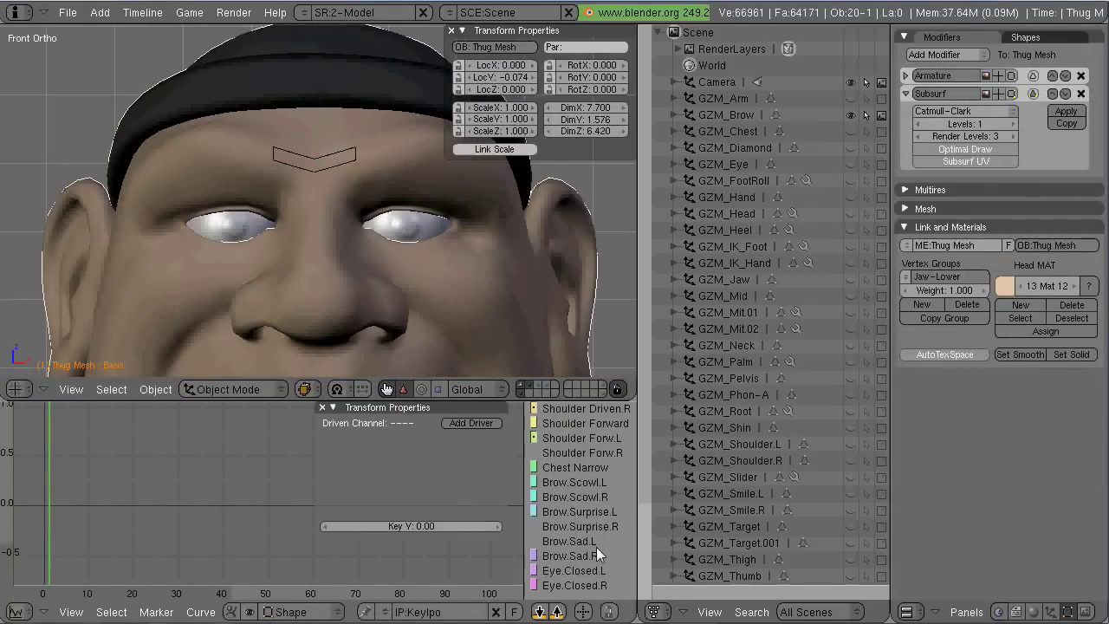
right_click(316, 165)
click(487, 389)
click(467, 338)
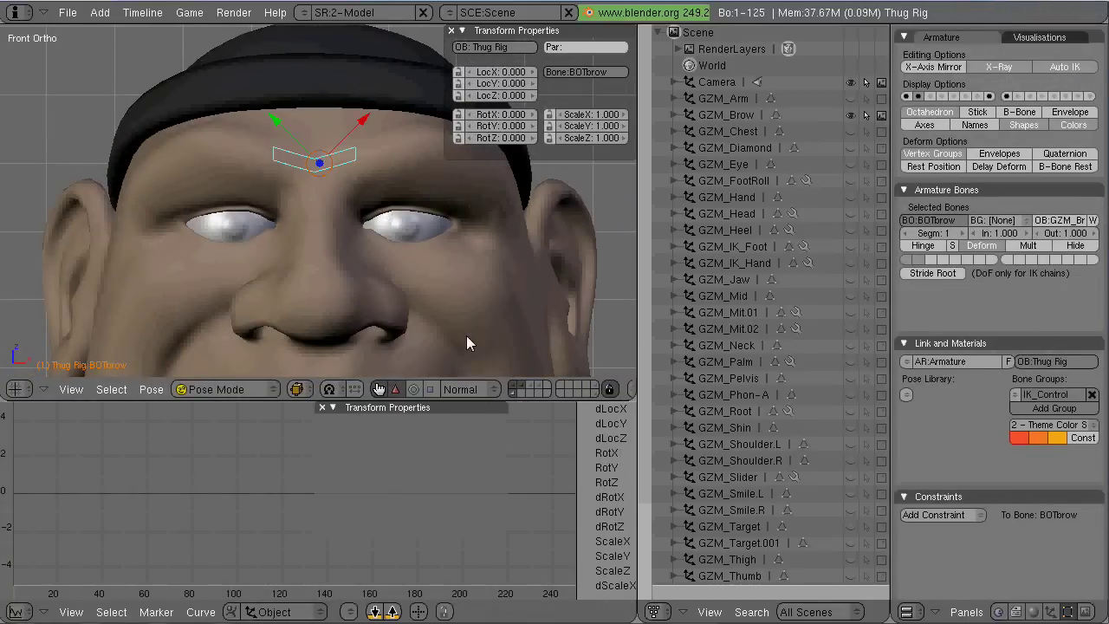
Step: Select the Thug Mesh in front view to access its shape key channels
mouse_move(500, 296)
middle_down()
mouse_move(511, 298)
mouse_move(506, 314)
middle_up()
key(KP_1)
right_click(503, 334)
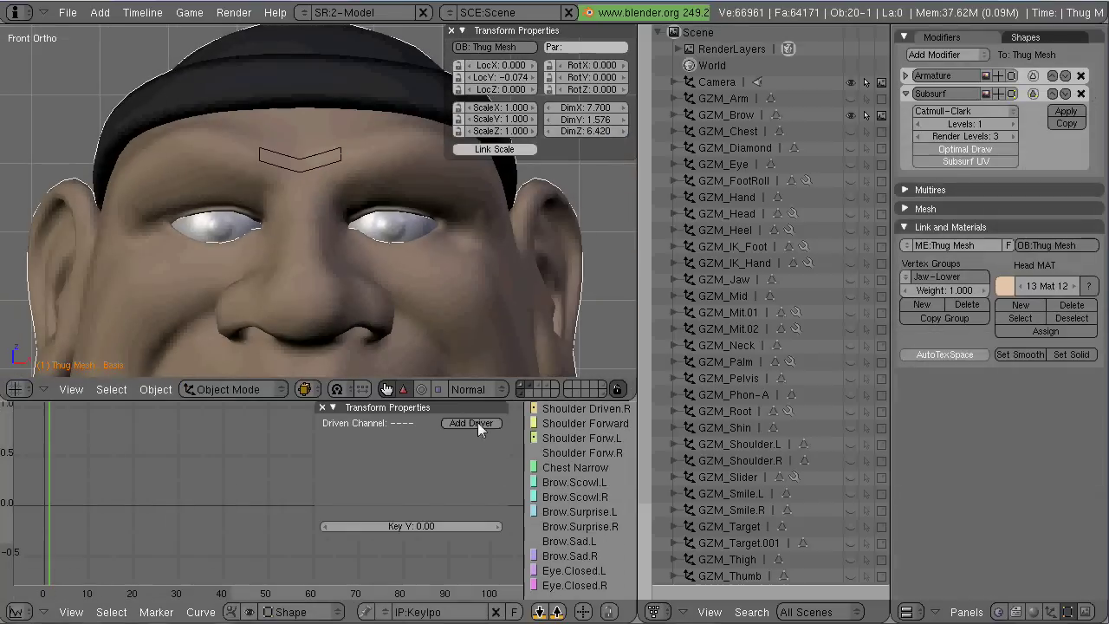
Step: Try to add a Pose driver from Thug Rig on Loc Y without choosing a shape channel
click(472, 422)
text(Thug Rig)
key(Return)
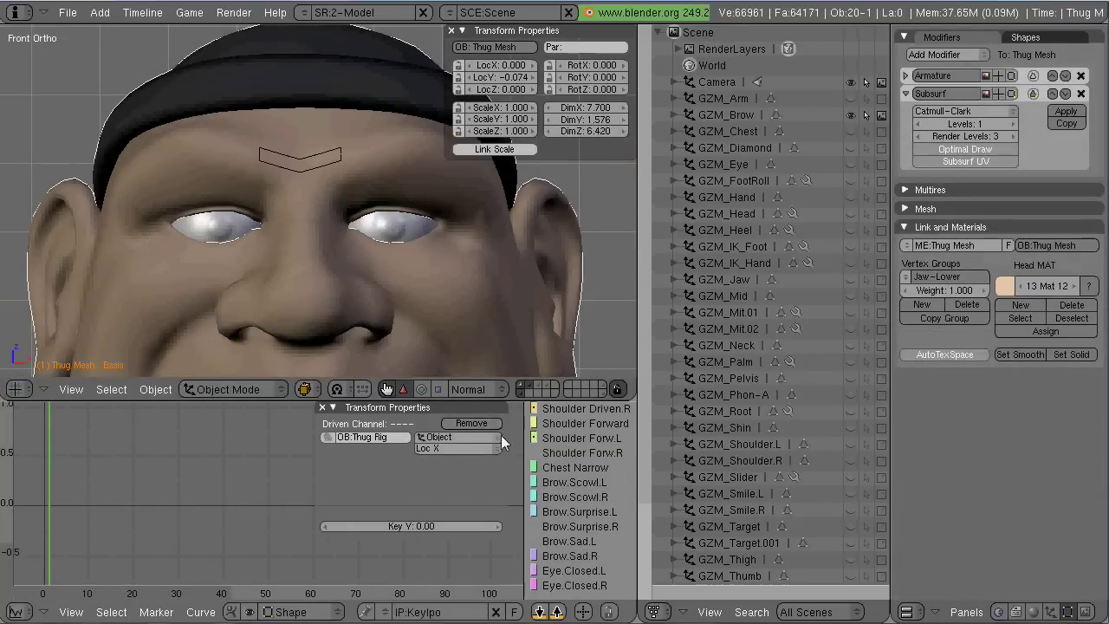
click(497, 448)
click(442, 426)
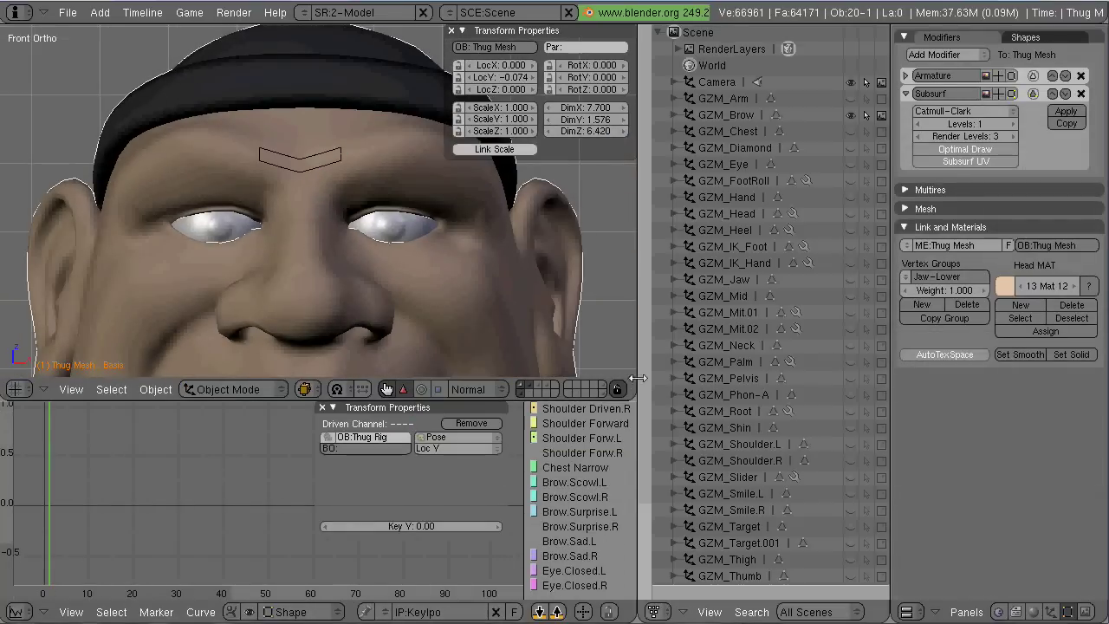
Step: Enlarge the curve editor in width and height and shift its graph sideways
drag(638, 378, 652, 378)
drag(598, 400, 596, 365)
drag(431, 374, 463, 371)
middle_drag(163, 484, 250, 477)
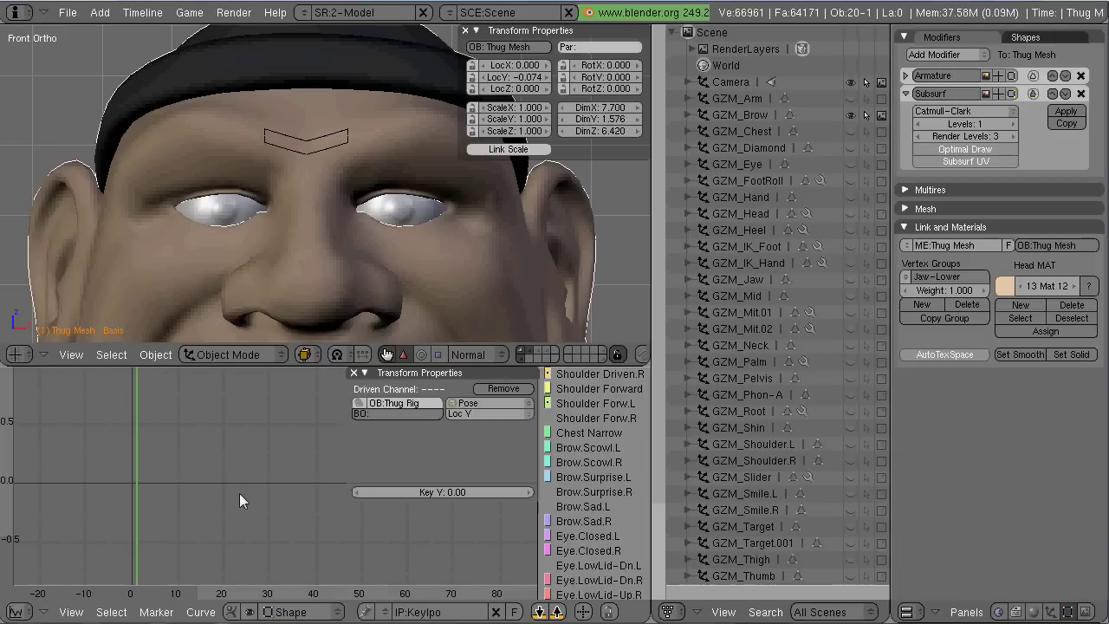
Step: Remove the driver that was added without a shape channel
scroll(600, 450, down, 3)
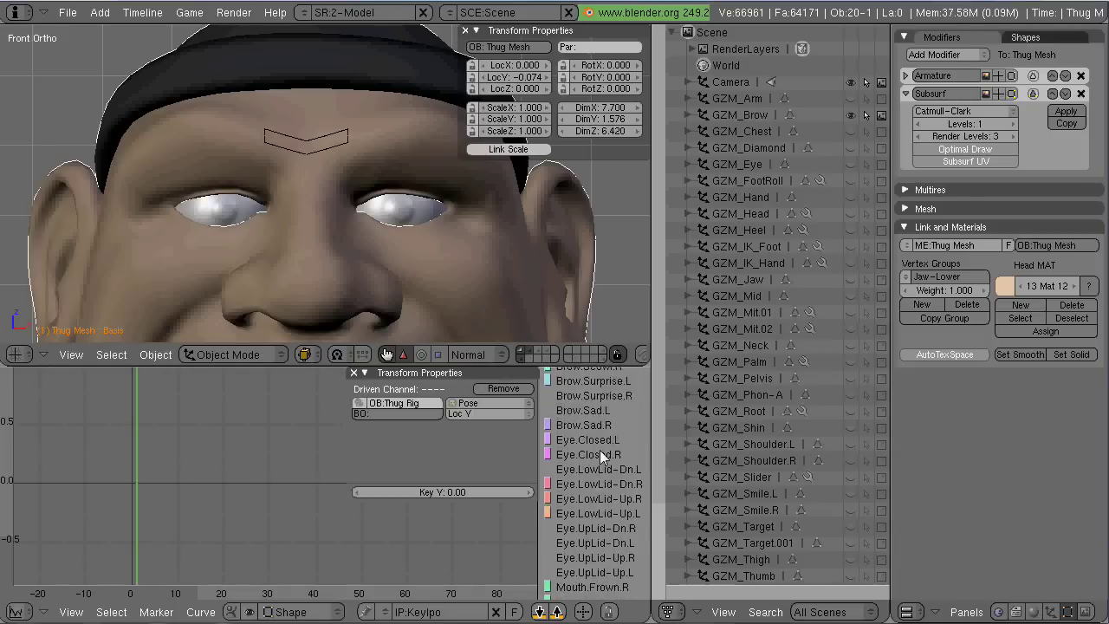
scroll(597, 435, up, 3)
click(489, 388)
Step: Preview the Brow.Scowl.L and Brow.Sad.L shape channels and select Brow.Scowl.R
click(585, 437)
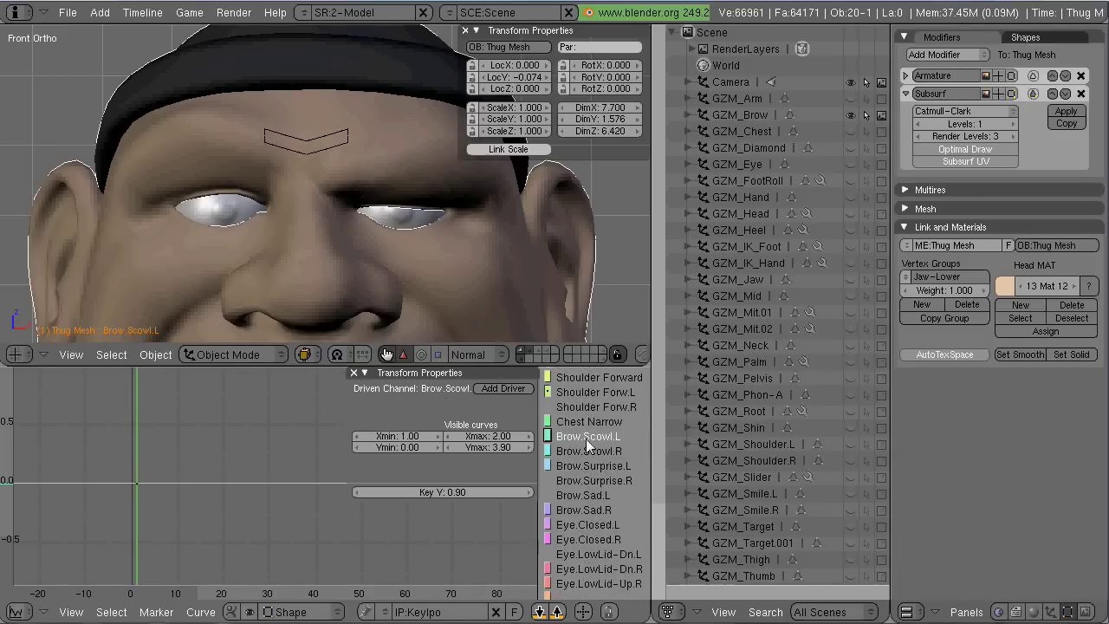
click(582, 495)
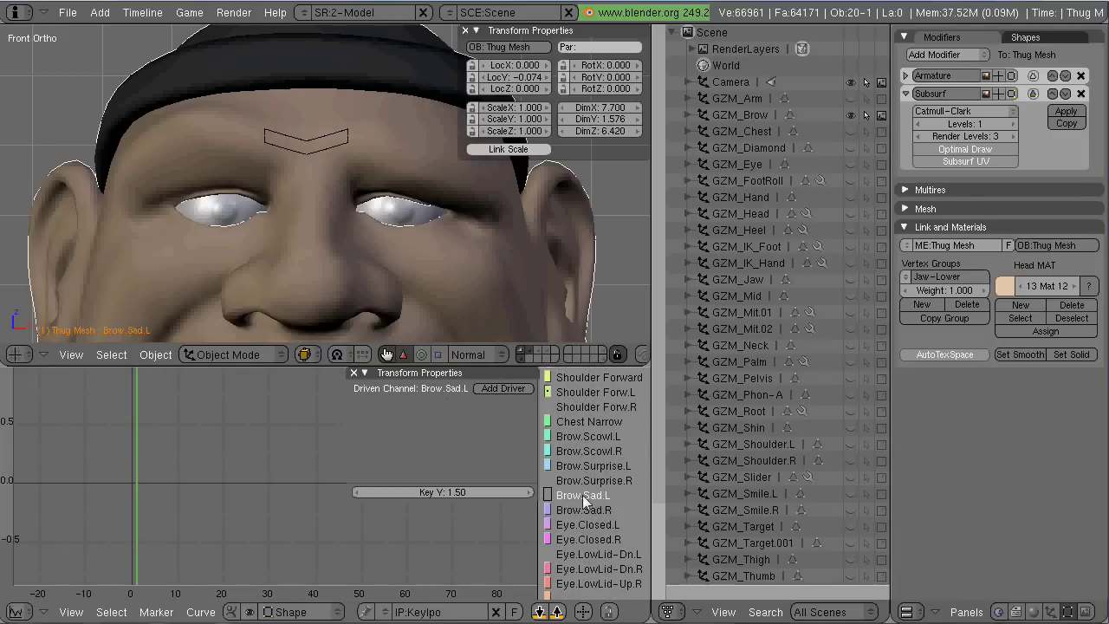
click(590, 437)
click(593, 452)
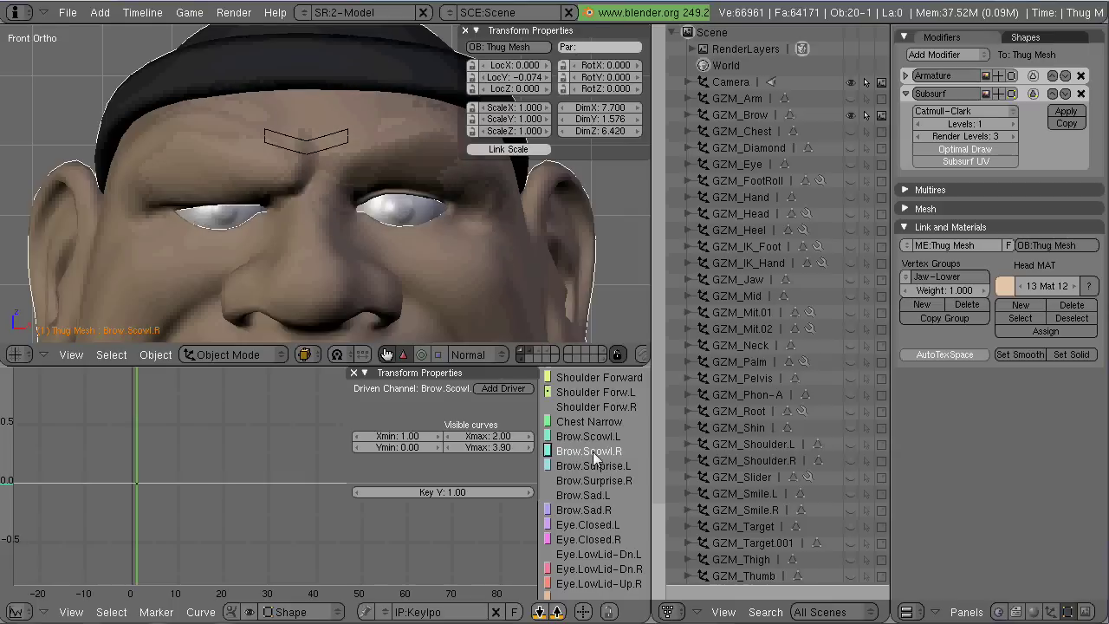
Step: Add a driver to the Brow.Scowl.R channel with Thug Rig as the object and Pose as the type
click(498, 389)
click(394, 404)
text(Thug Rig)
key(Return)
click(503, 404)
click(498, 390)
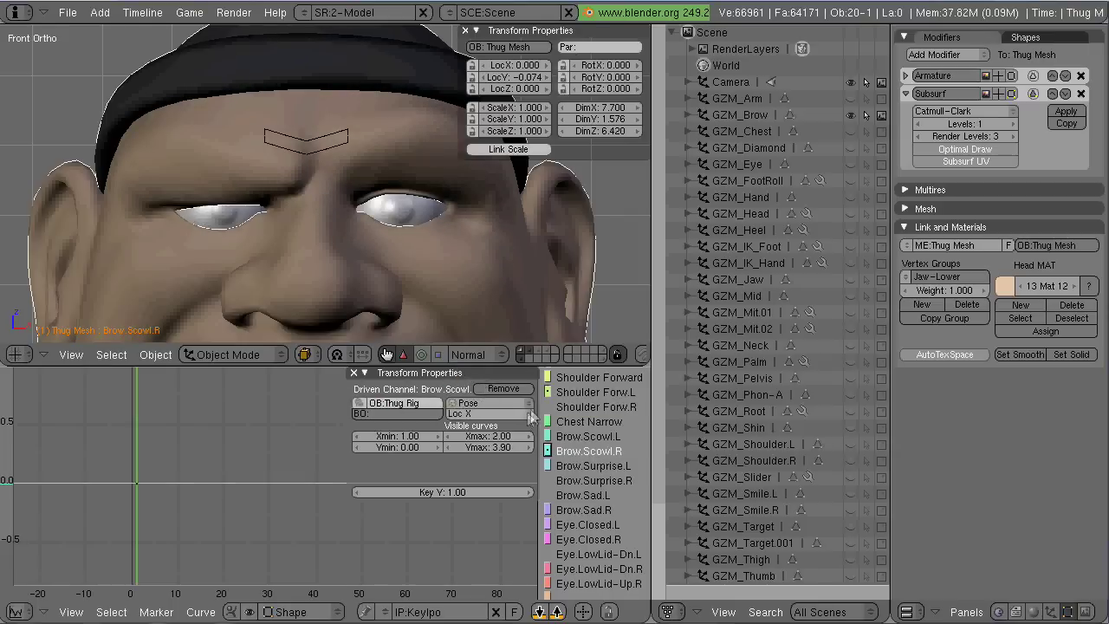
Step: Set the Brow.Scowl.R driver's channel to Loc Y and its bone to BOTbrow
click(520, 414)
click(470, 402)
click(378, 414)
text(BOTbrow)
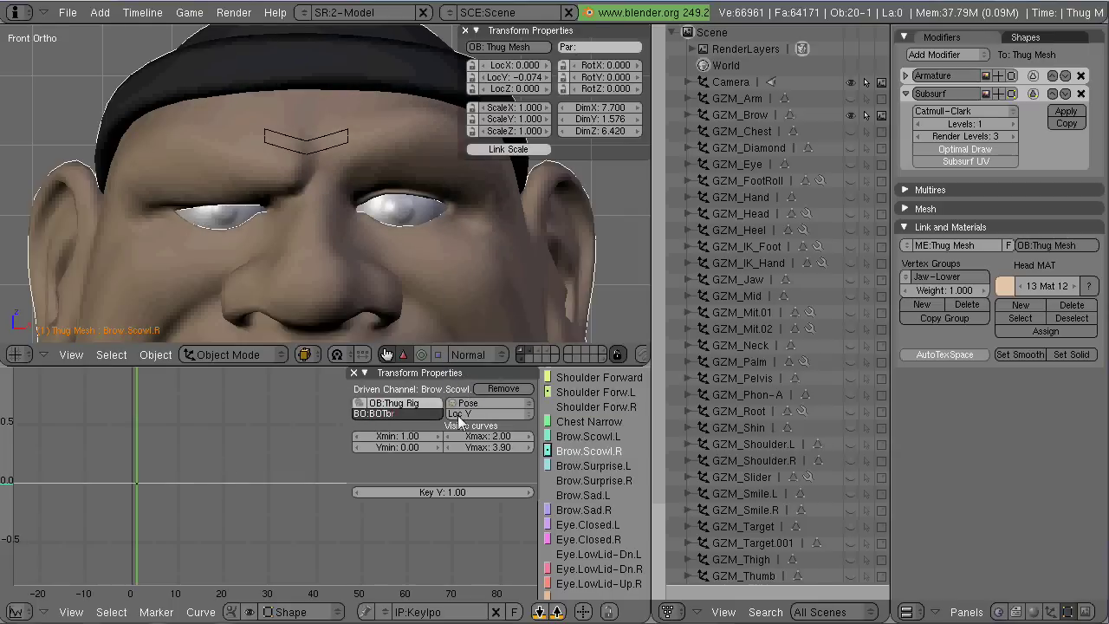
key(Return)
Step: Insert a default one-to-one curve for the Brow.Scowl.R driver and make its interpolation linear
mouse_move(221, 467)
middle_down()
mouse_move(148, 458)
mouse_move(194, 495)
mouse_move(219, 472)
middle_up()
key(i)
click(174, 484)
key(t)
click(174, 485)
Step: Edit the Brow.Scowl.R curve and move its upper point horizontally to about X -0.02
scroll(174, 484, up, 2)
key(Tab)
right_click(311, 451)
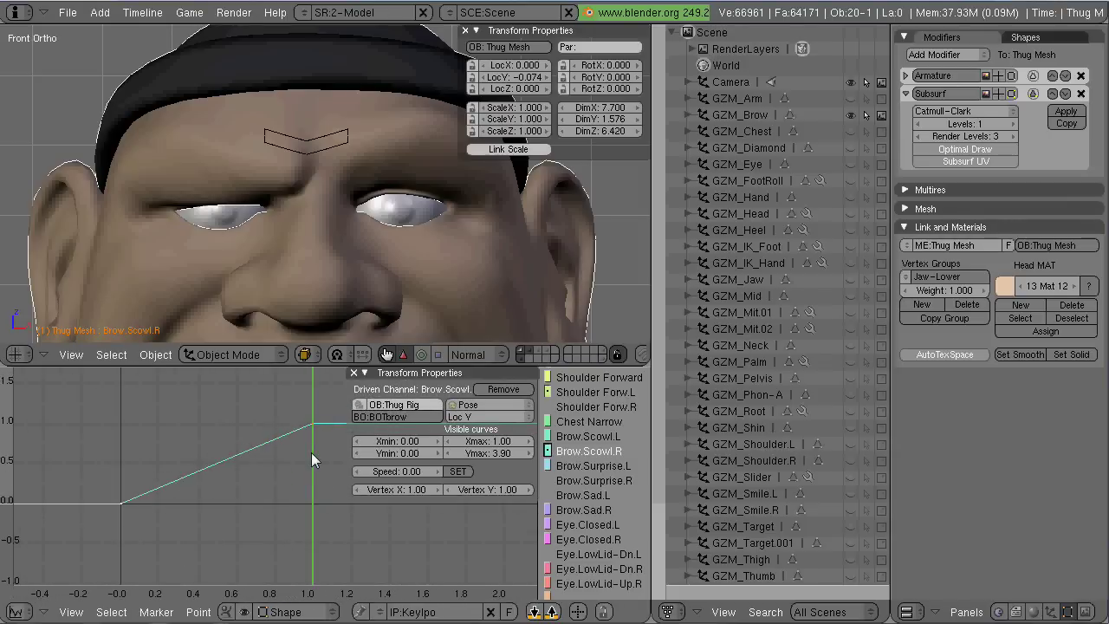
key(g)
key(x)
click(116, 446)
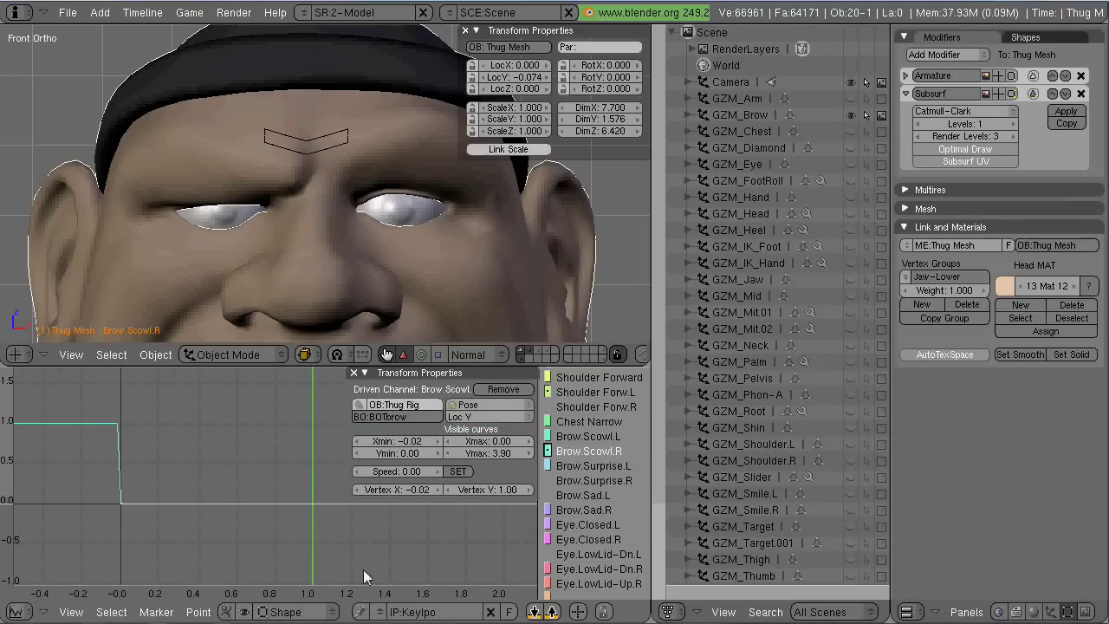
Step: Test the Brow.Scowl.R driver by moving the BOTbrow bone, and change its driver channel to Loc X
right_click(317, 145)
key(g)
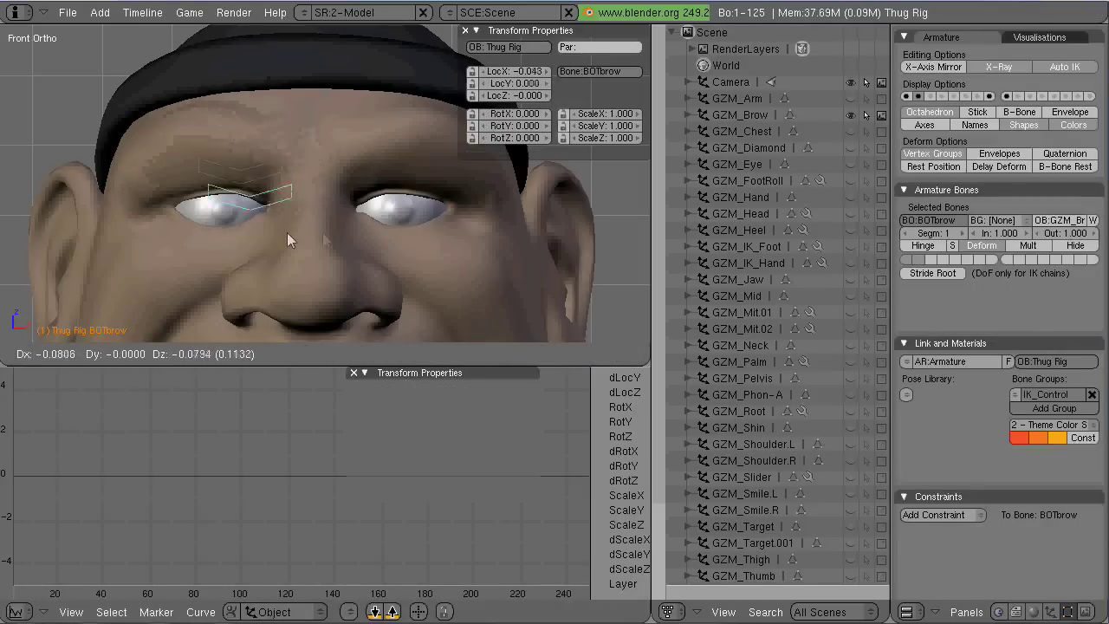
key(Escape)
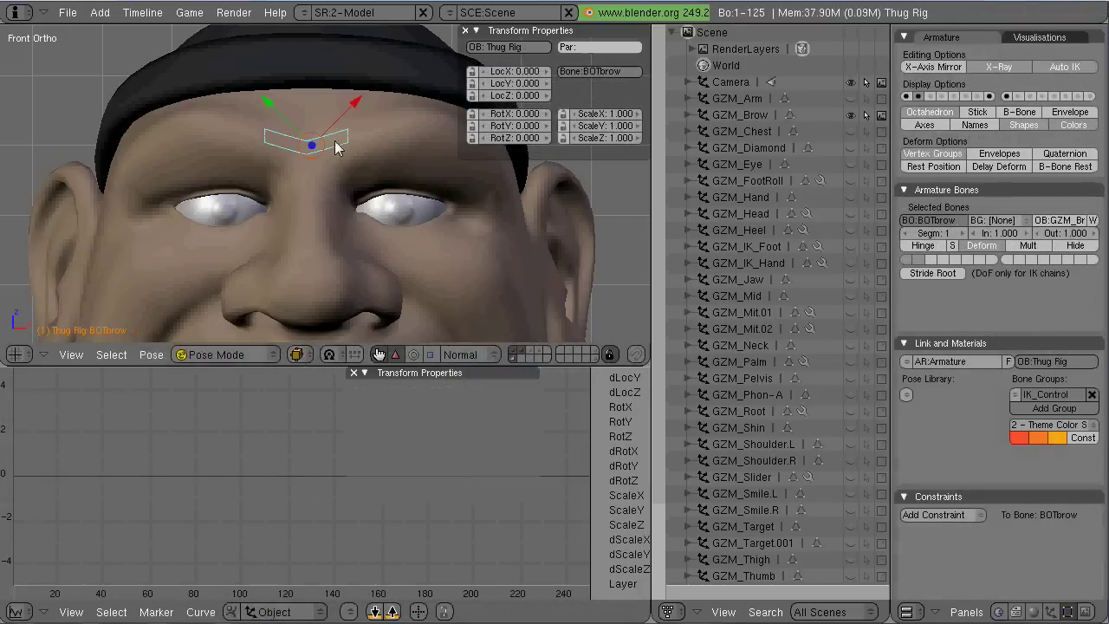
key(g)
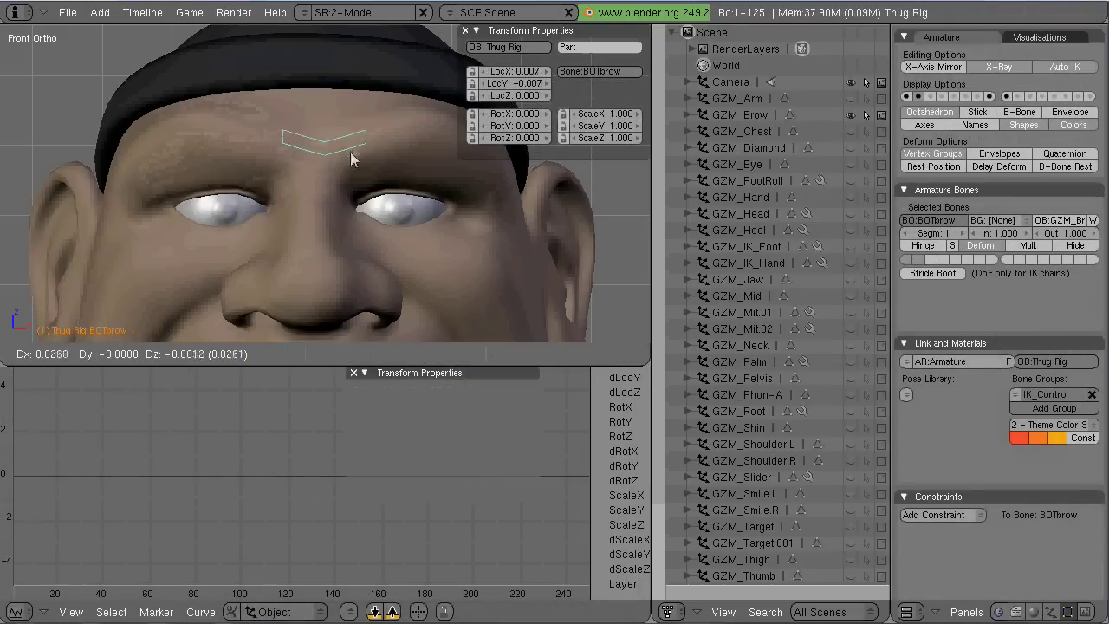
key(Escape)
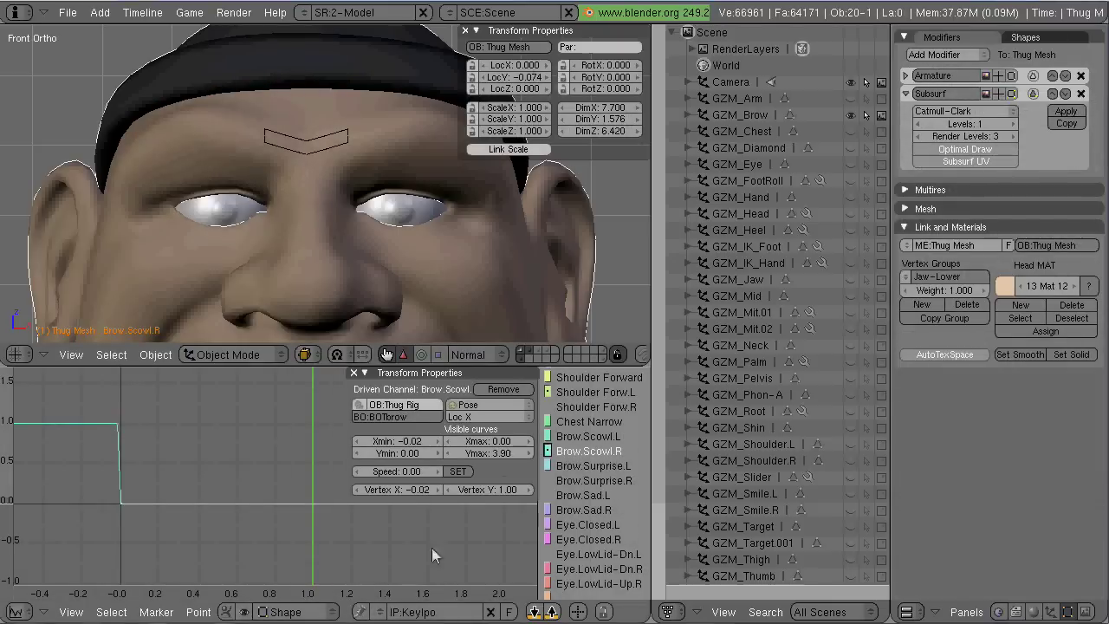
Step: Copy the Brow.Scowl.R driver curve to Brow.Scowl.L and set that driver's channel to Loc Y
click(44, 612)
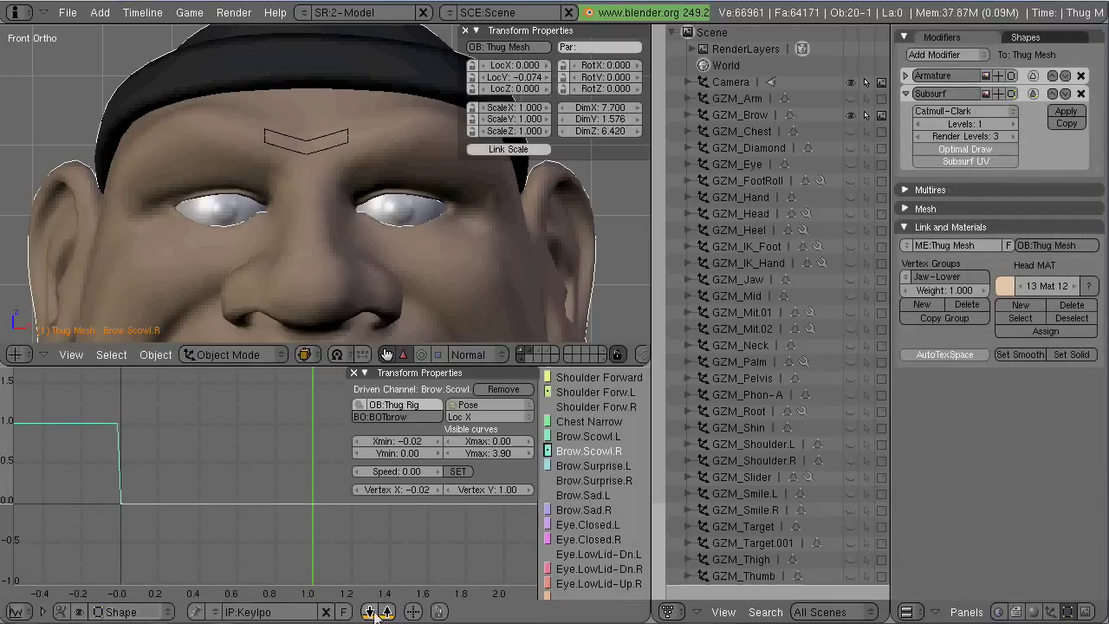
click(369, 614)
click(583, 435)
click(388, 614)
click(506, 418)
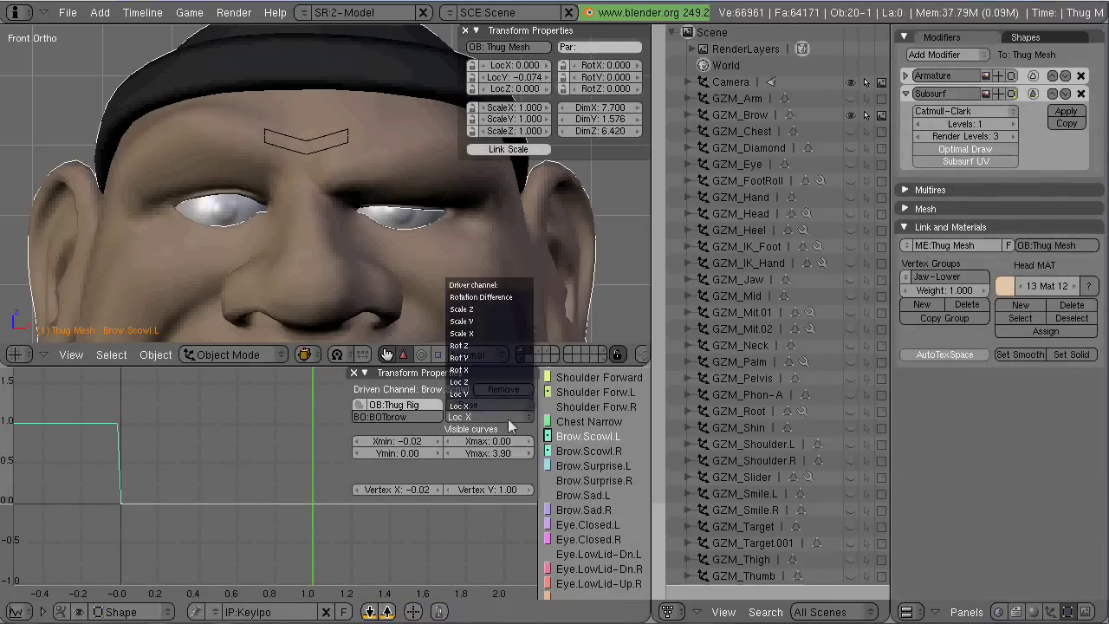
click(508, 419)
Step: Test both scowl drivers by moving the BOTbrow bone diagonally down, and cancel the move
right_click(311, 154)
key(g)
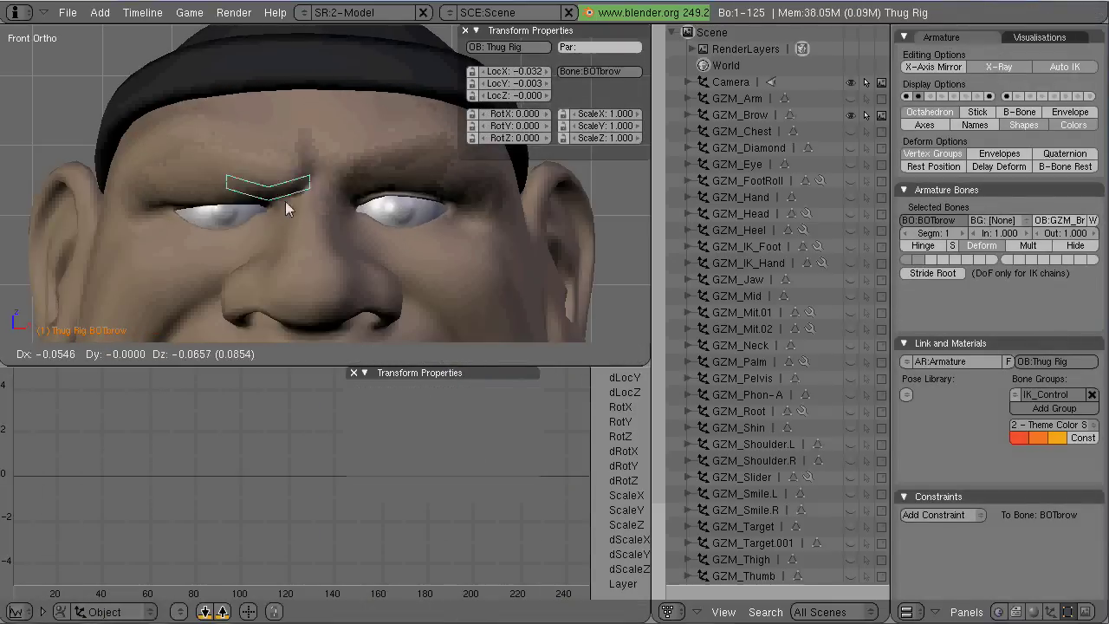
key(Escape)
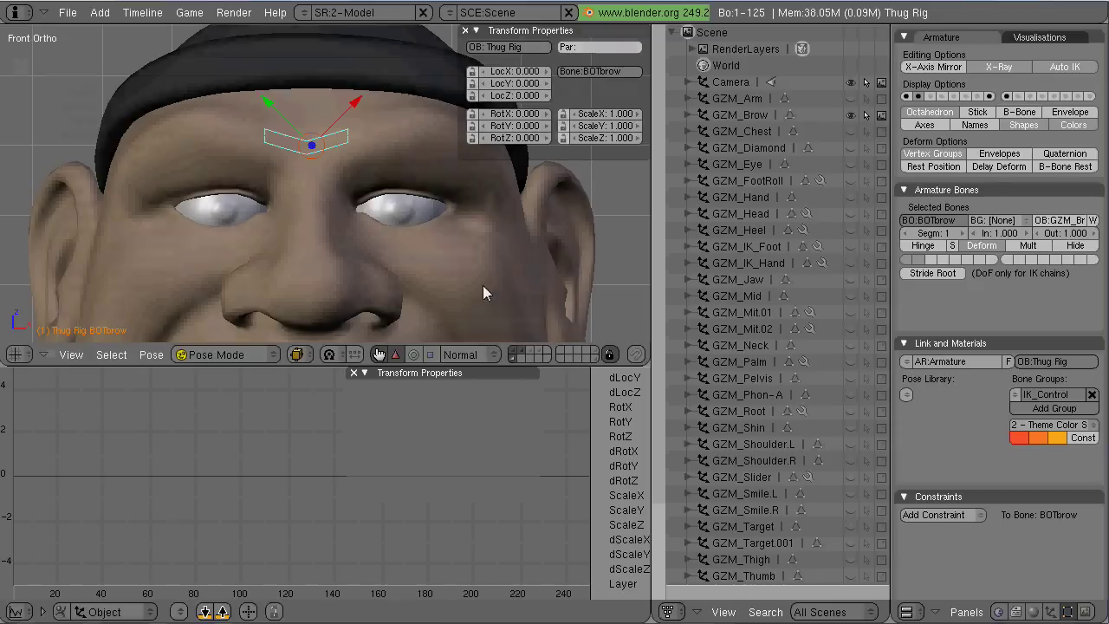
Step: Select Thug Mesh, preview the Brow.Sad.L and Brow.Surprise.L shape channels, and select Brow.Surprise.R
right_click(487, 280)
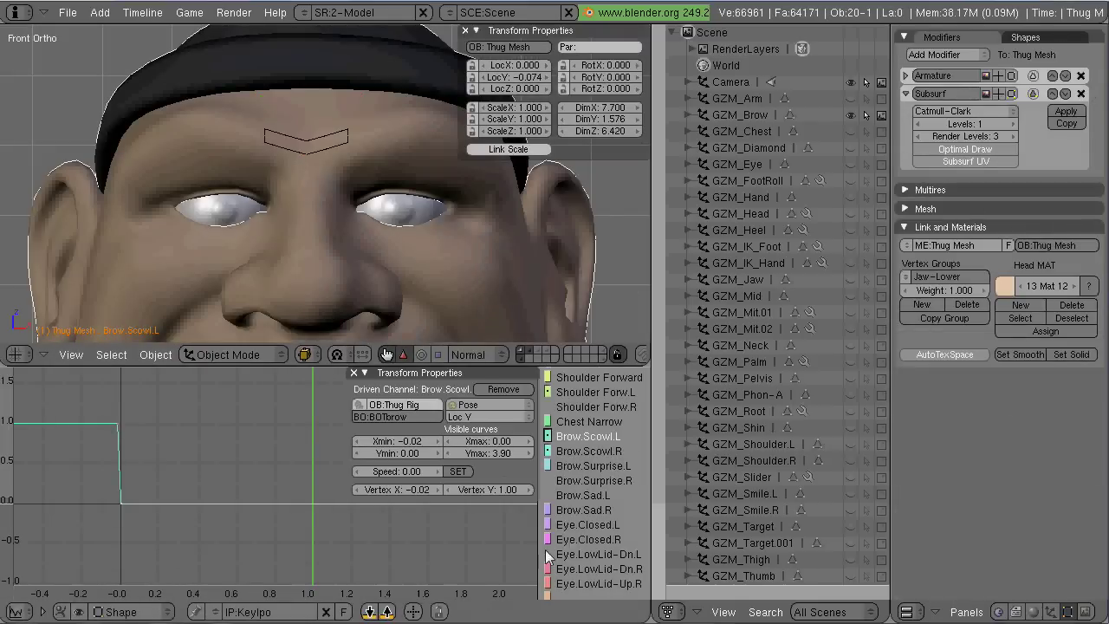
click(590, 495)
click(593, 464)
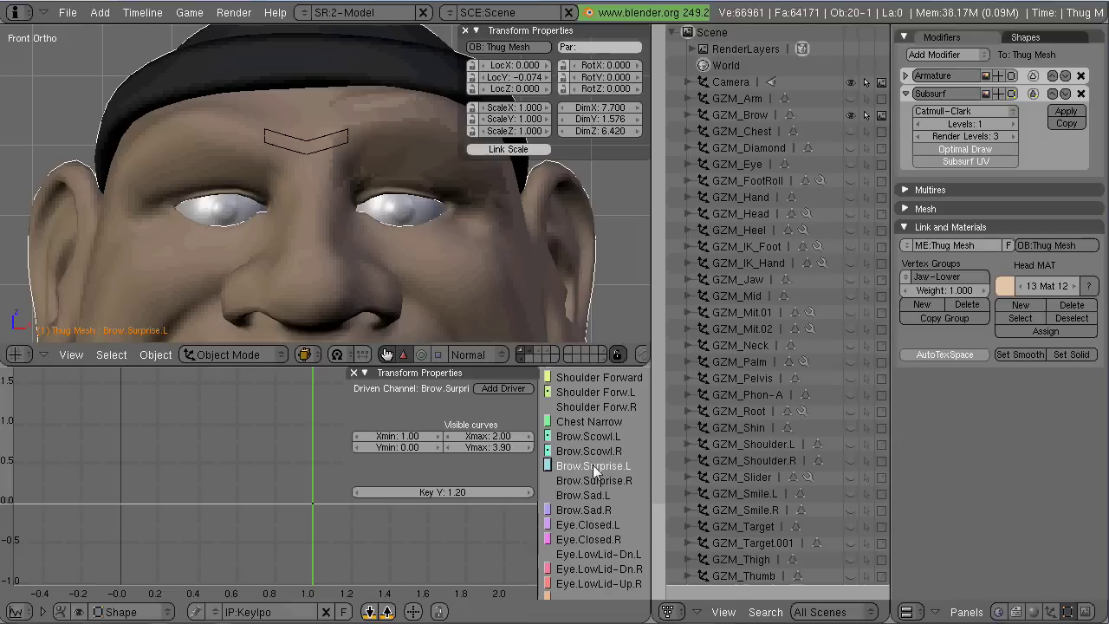
click(588, 493)
click(591, 480)
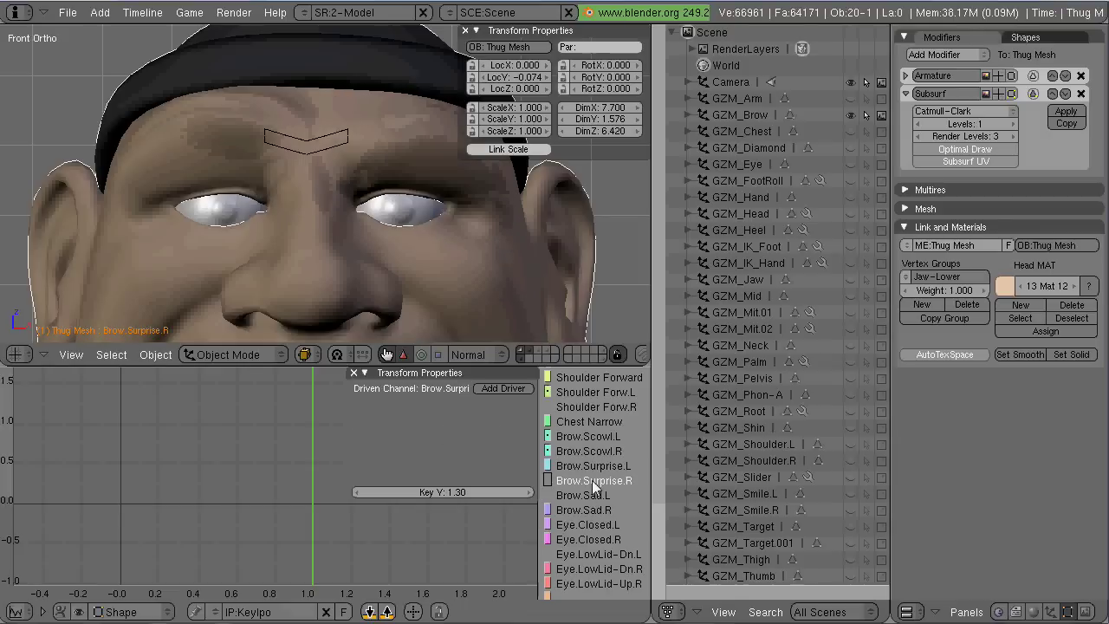
Step: Add a driver to Brow.Surprise.R with object Thug Rig, type Pose, channel Loc Y and bone BOTbrow
click(503, 388)
click(399, 403)
text(Thug Rig)
key(Return)
click(513, 404)
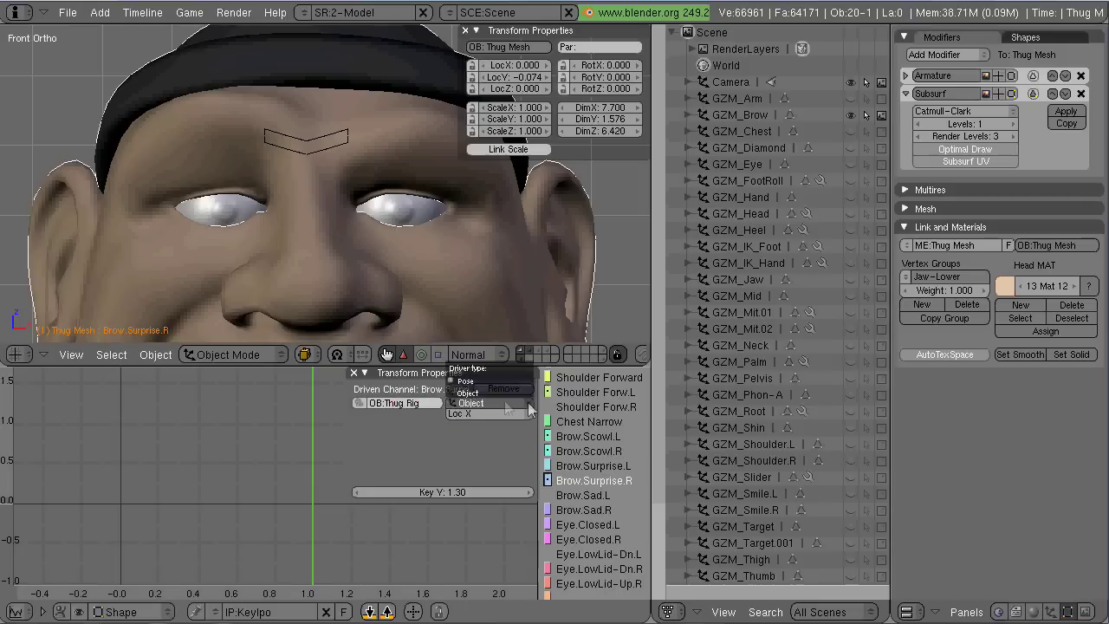
click(513, 383)
click(509, 414)
click(508, 404)
click(393, 412)
Step: Insert a default one-to-one curve for Brow.Surprise.R, make it linear, and set its upper point to X 0.02
key(i)
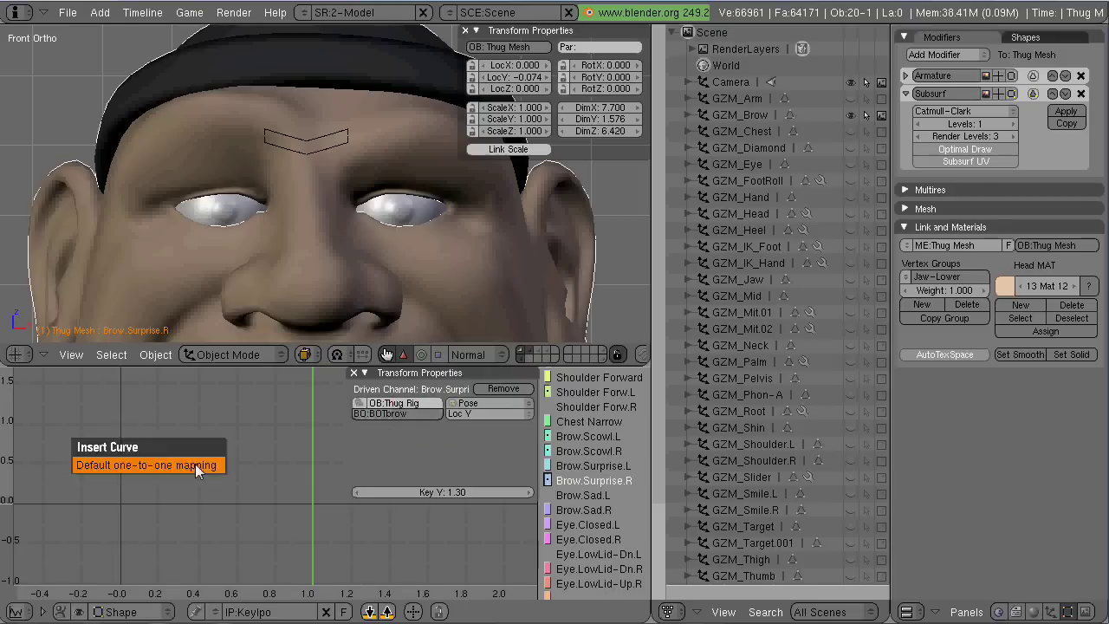
click(196, 466)
scroll(196, 465, down, 1)
middle_drag(214, 455, 195, 488)
key(t)
click(186, 474)
text(0.05)
key(Return)
Step: Test the Brow.Surprise.R driver by moving the BOTbrow bone upward, and cancel the move
right_click(340, 142)
key(g)
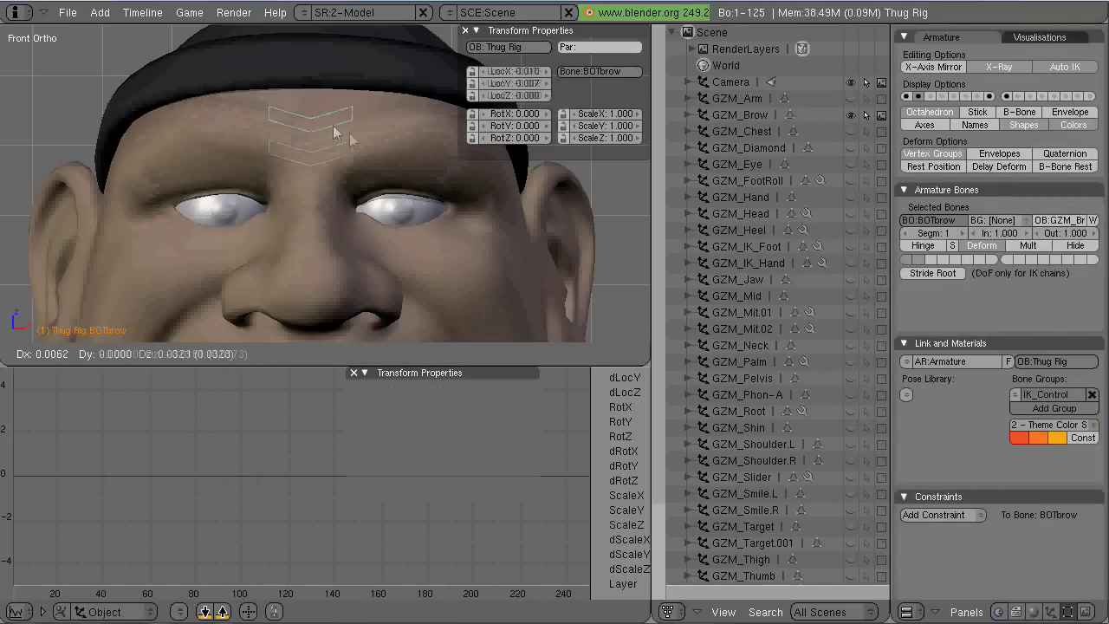
right_click(340, 138)
Step: Copy the surprise driver curve to Brow.Surprise.L with channel Loc X, and test the brows by moving the BOTbrow bone
right_click(485, 286)
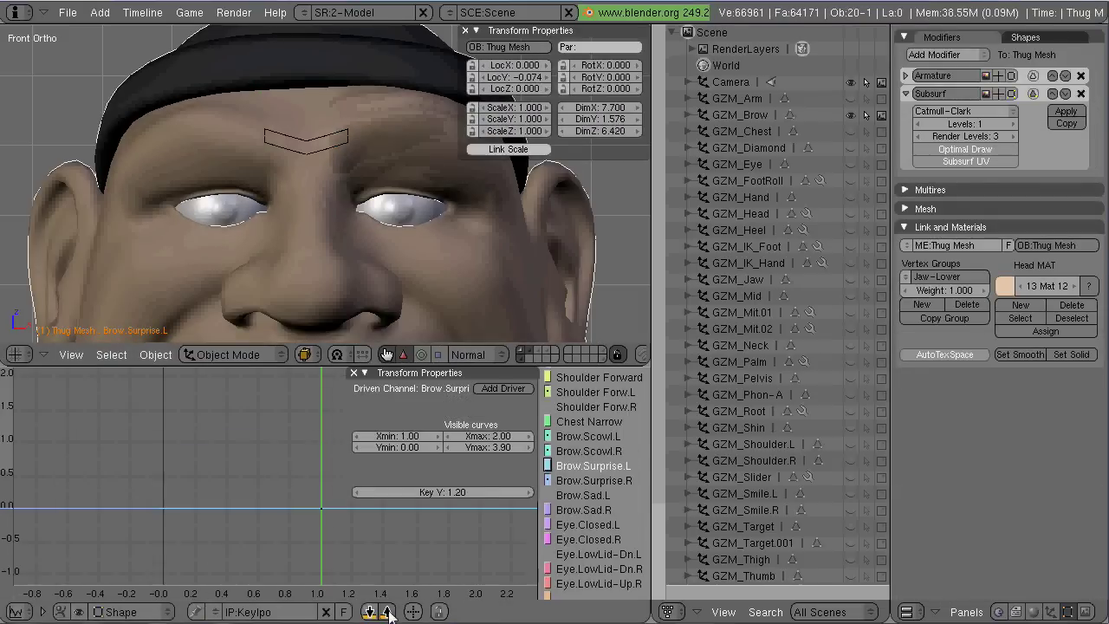
right_click(354, 192)
key(g)
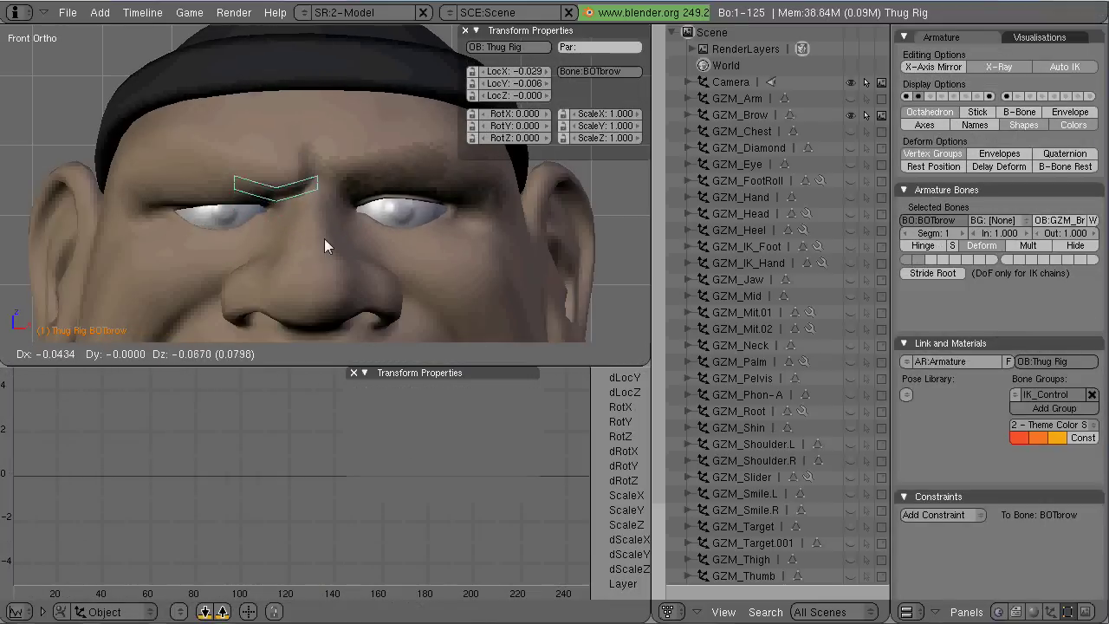
key(Escape)
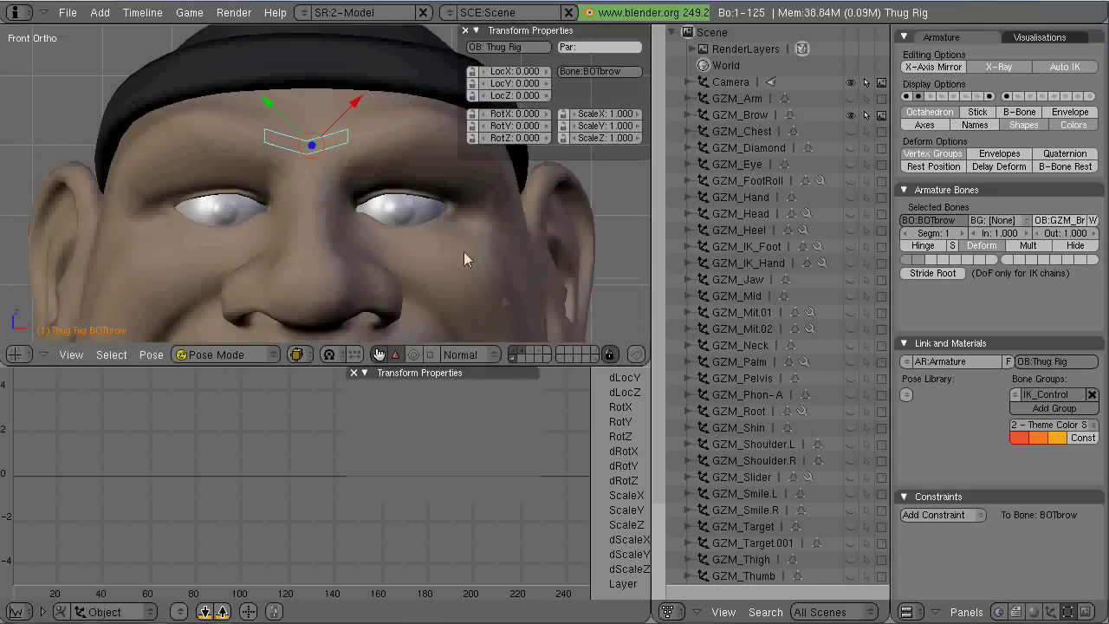
Step: Switch the rig to Edit Mode and snap the 3D cursor to the selected BOTbrow bone
shift+middle_drag(447, 294, 450, 128)
ctrl+middle_drag(435, 265, 268, 316)
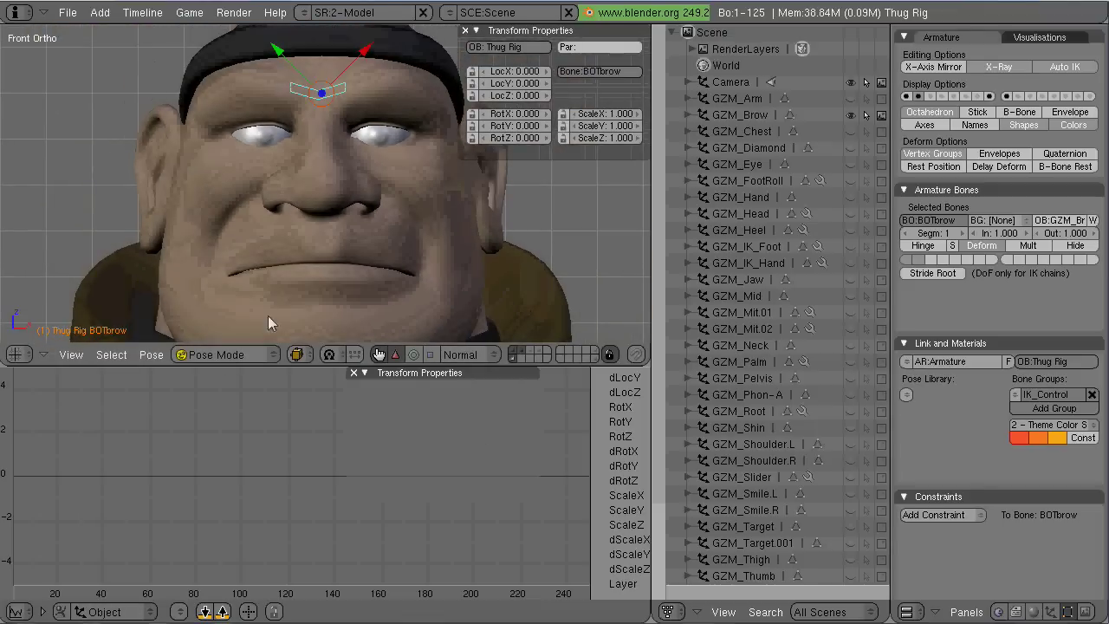
key(Tab)
key(shift+s)
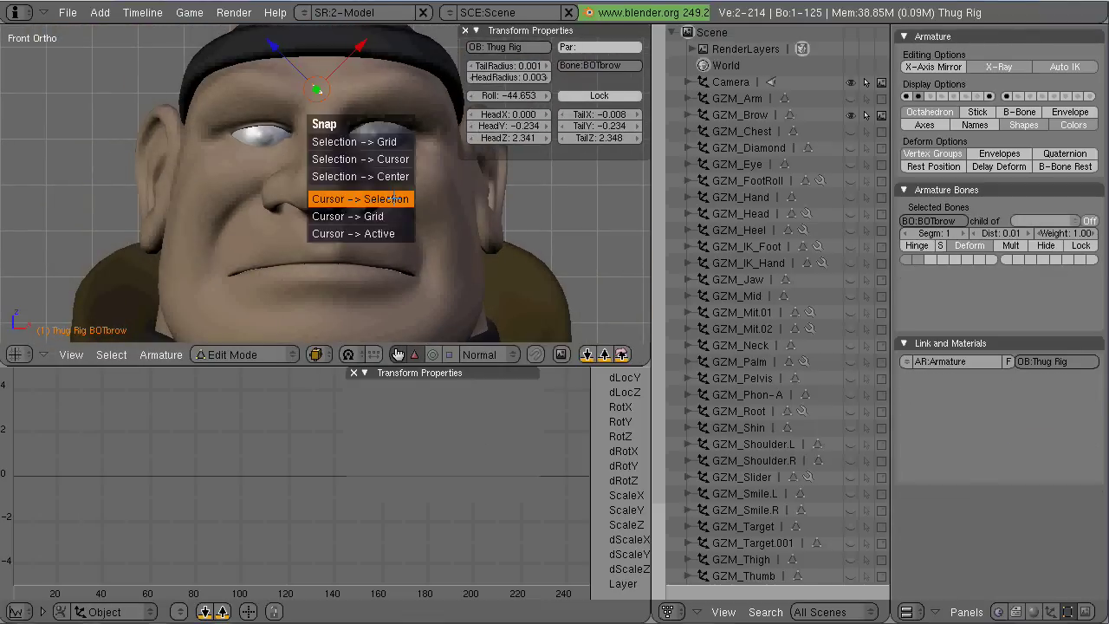
click(393, 199)
key(KP_3)
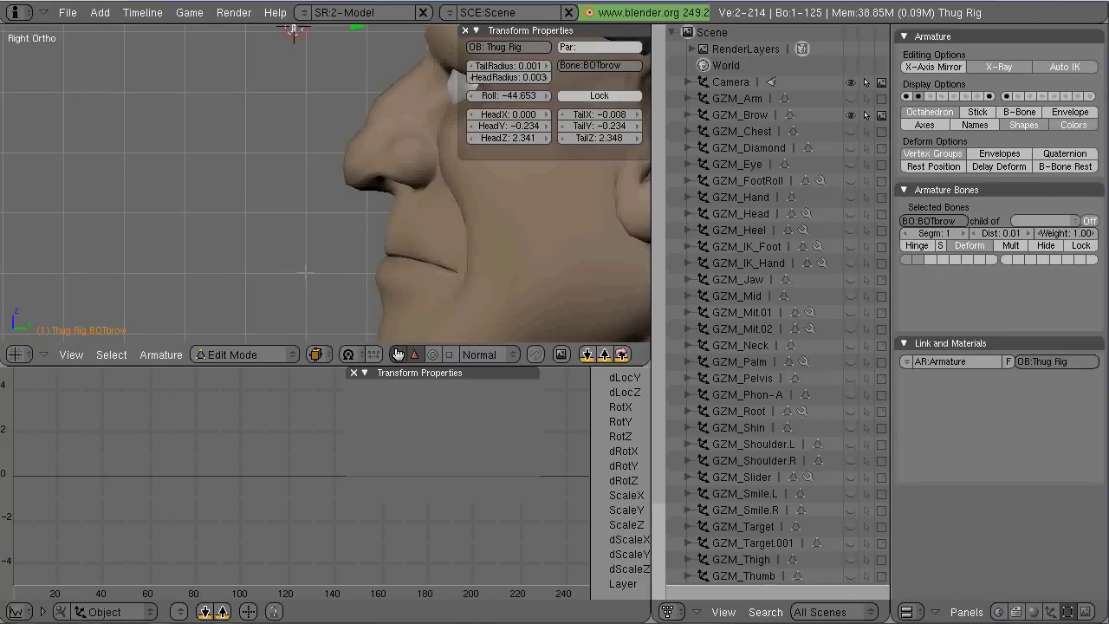
key(KP_1)
Step: Deselect all bones, place the 3D cursor at the left corner of the character's mouth, and add a bone there
scroll(478, 296, up, 2)
shift+middle_drag(477, 294, 523, 257)
scroll(522, 257, down, 3)
shift+middle_drag(444, 203, 433, 260)
key(a)
key(KP_1)
scroll(403, 223, down, 6)
key(space)
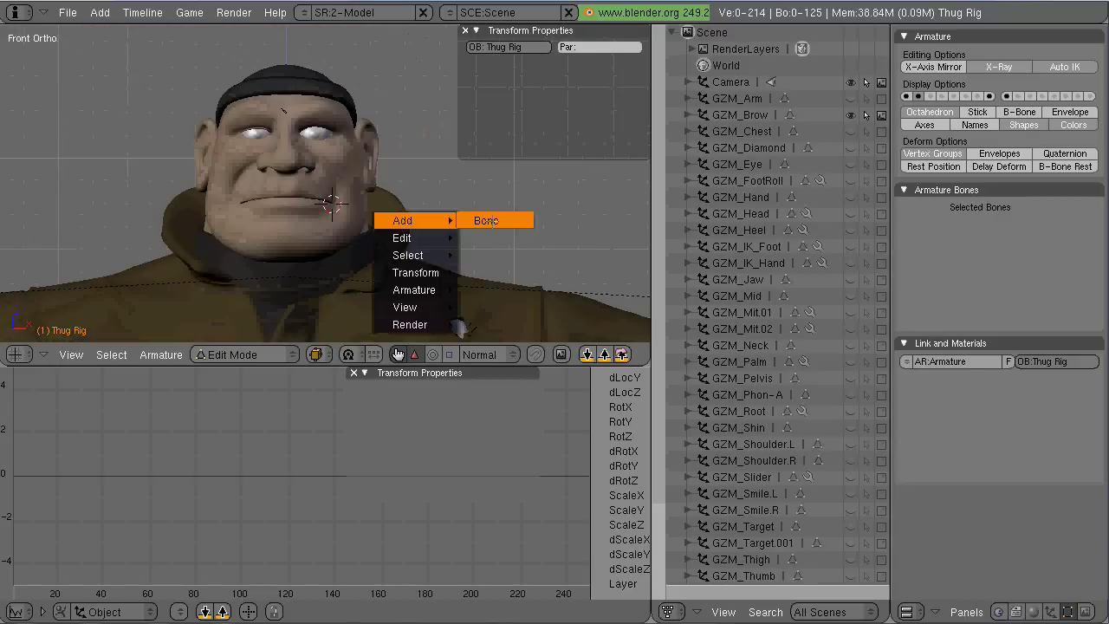
click(481, 223)
Step: Shorten the new mouth-corner bone by lowering its tip to about Z 2.205
shift+middle_drag(407, 112, 409, 193)
key(g)
key(z)
click(364, 334)
scroll(364, 333, up, 2)
shift+middle_drag(361, 297, 355, 169)
scroll(372, 121, up, 7)
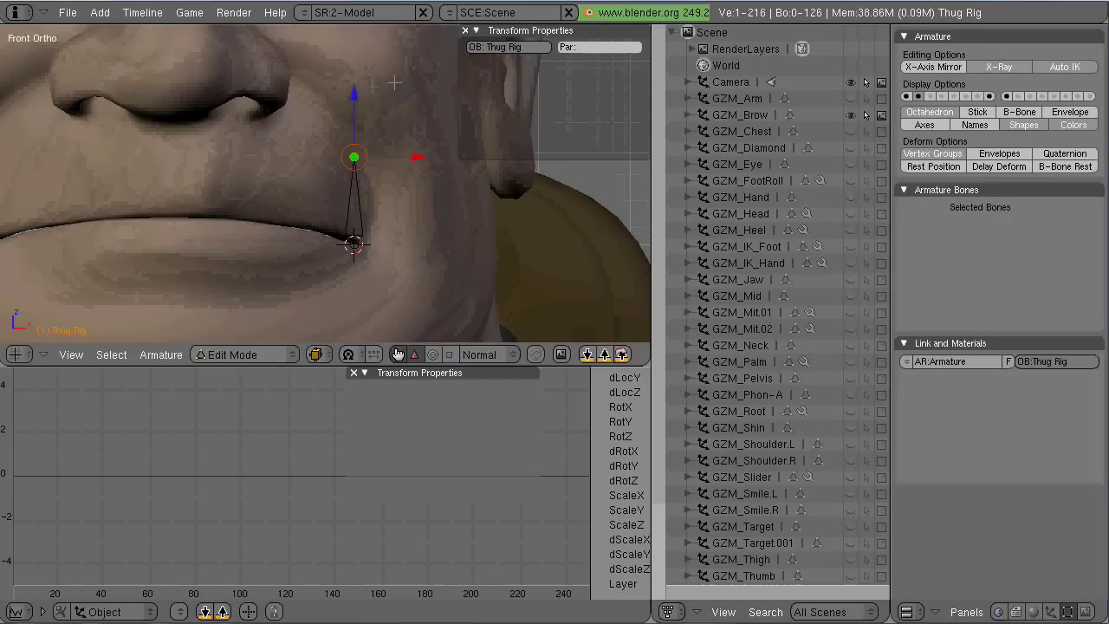
drag(354, 94, 354, 147)
Step: Select the whole new bone and rename it BOTsmile.L
right_click(354, 227)
click(604, 66)
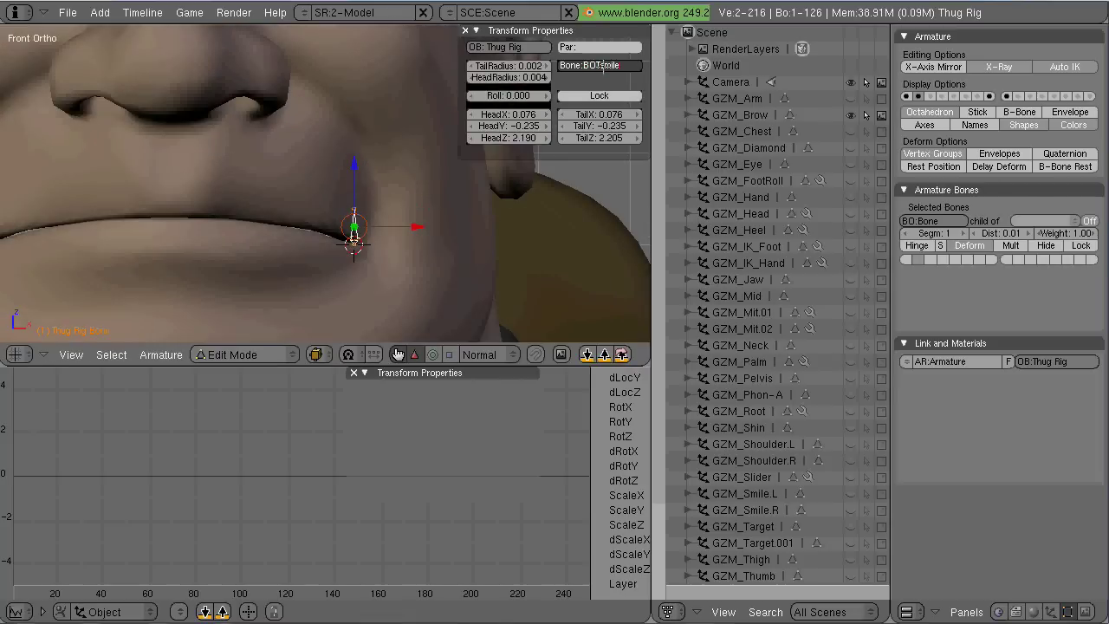
key(Return)
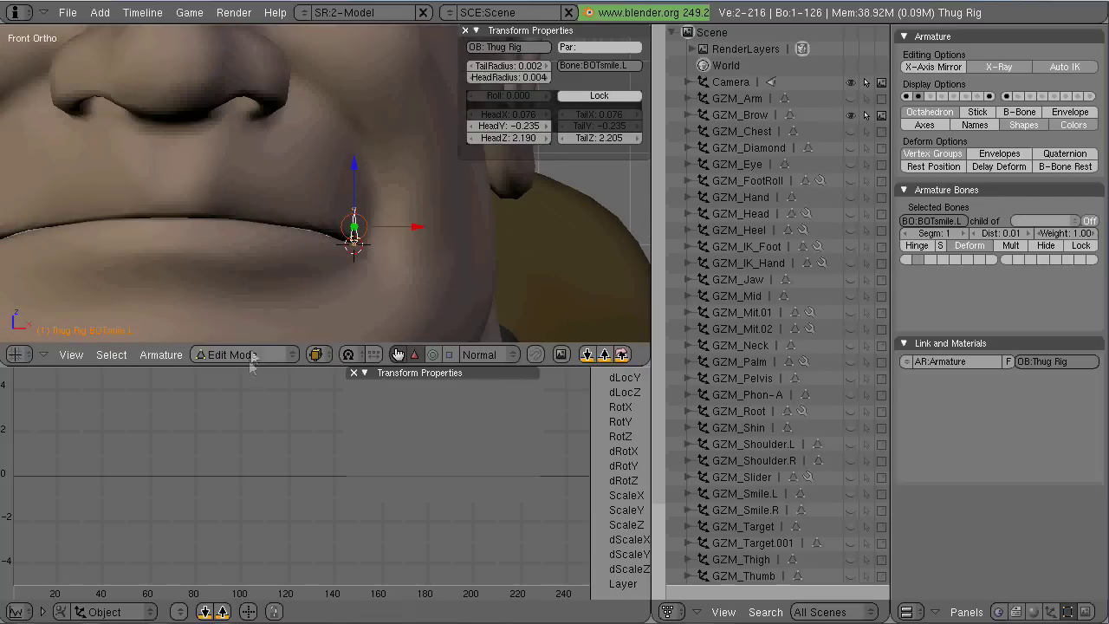
Step: Switch the rig to Pose Mode and assign GZM_Smile.L as the BOTsmile.L bone's custom shape
click(251, 354)
click(221, 321)
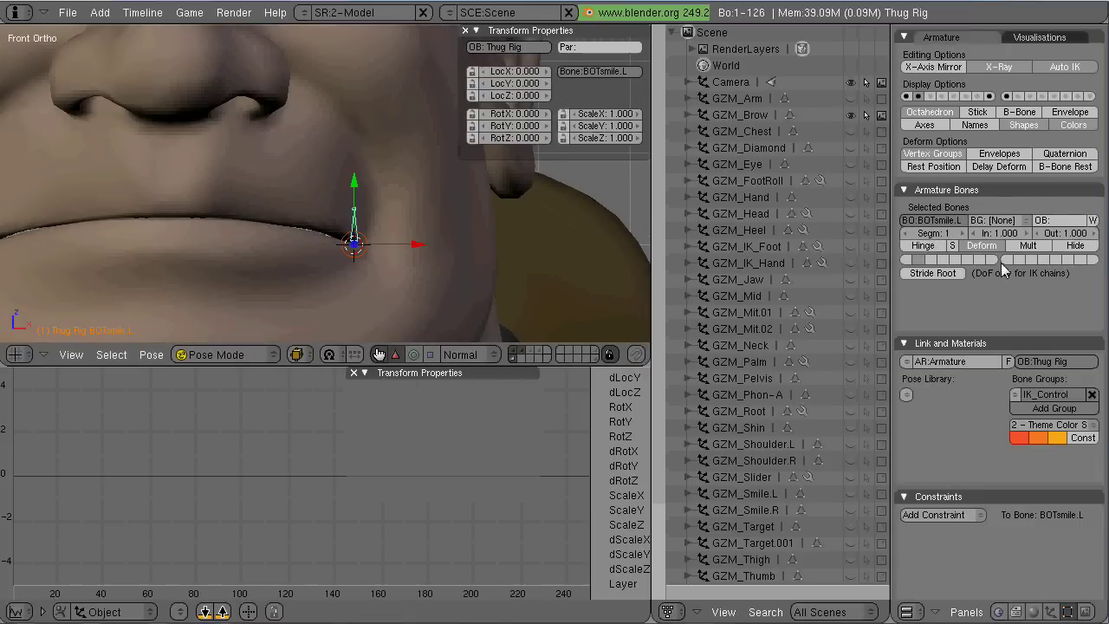
click(746, 493)
right_click(373, 212)
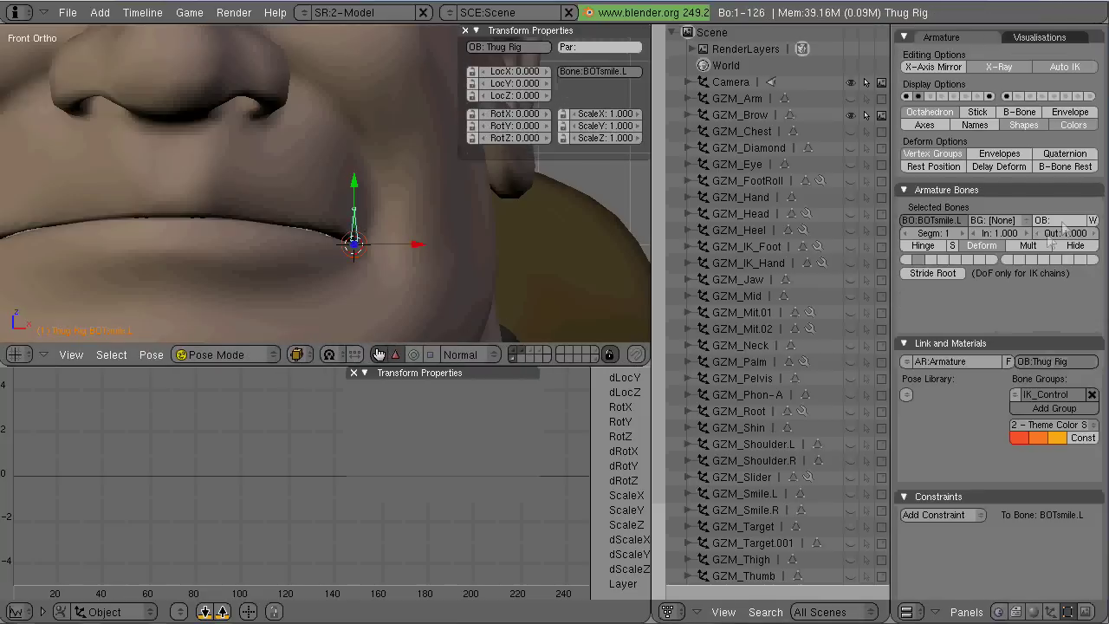
Step: Move the BOTsmile.L bone slightly up and outward in Edit Mode so its shape sits beside the mouth corner
shift+middle_drag(388, 309, 448, 305)
click(225, 356)
click(220, 320)
drag(414, 163, 416, 137)
drag(477, 198, 487, 198)
key(Tab)
Step: Check the mouth control's placement, reselect BOTsmile.L in Pose Mode, and save the scene under an incremented file name
key(a)
mouse_move(434, 265)
middle_down()
mouse_move(413, 282)
mouse_move(434, 268)
middle_up()
click(642, 164)
key(KP_1)
scroll(390, 262, down, 2)
right_click(418, 248)
scroll(405, 276, up, 2)
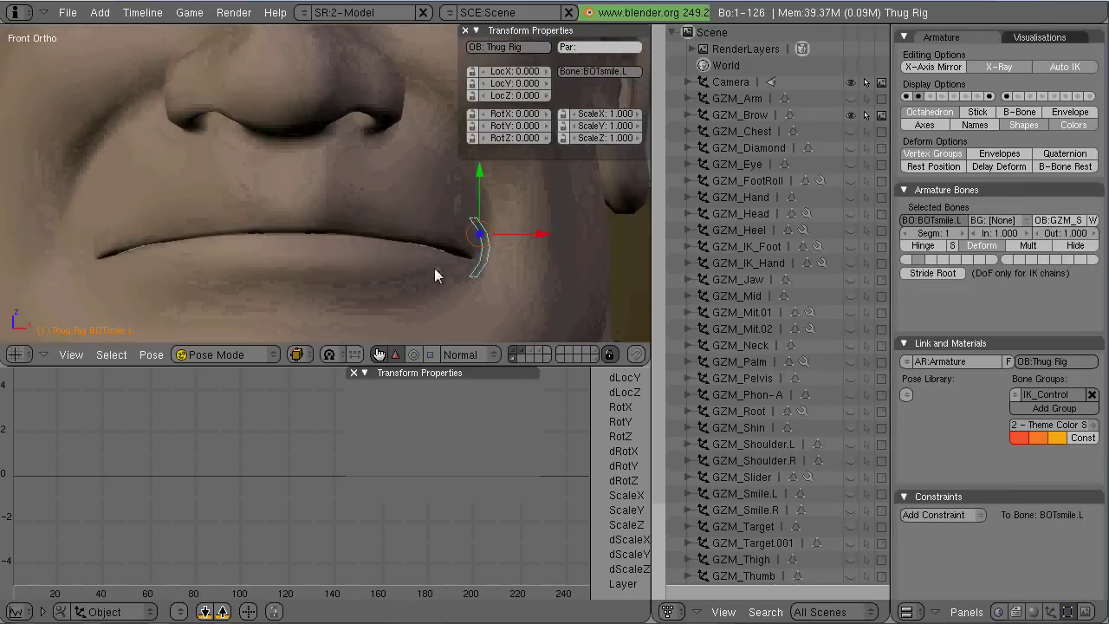
key(F2)
key(KP_Add)
key(Return)
Step: Add a driver to Thug Mesh's Mouth.Smile.L channel with Thug Rig as the object and Pose as the type
right_click(494, 282)
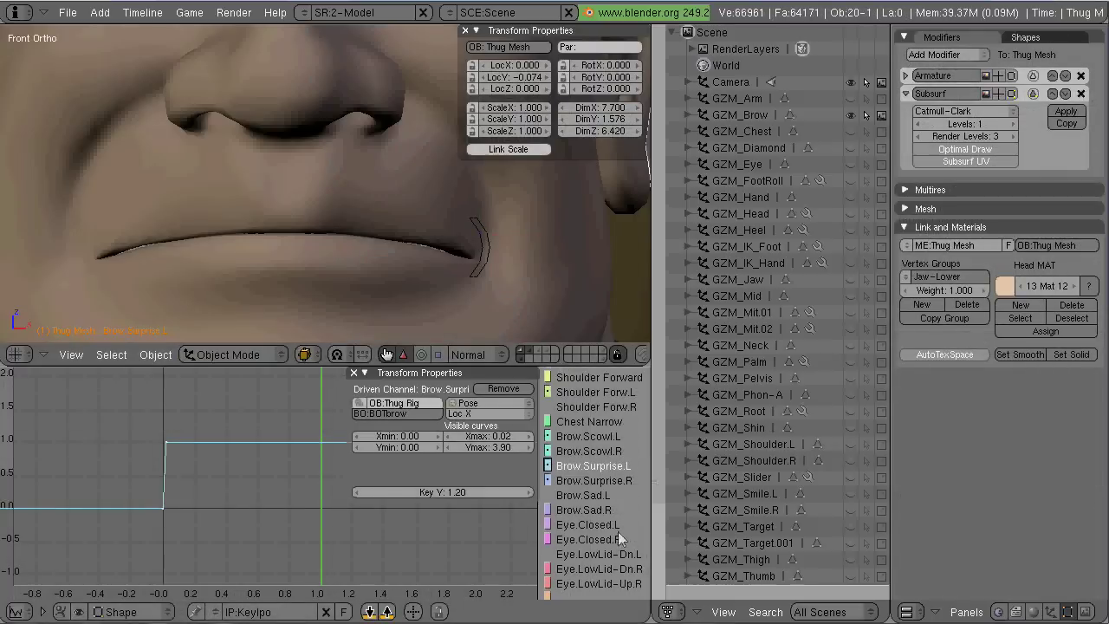
middle_drag(613, 542, 594, 521)
scroll(593, 521, down, 5)
click(606, 504)
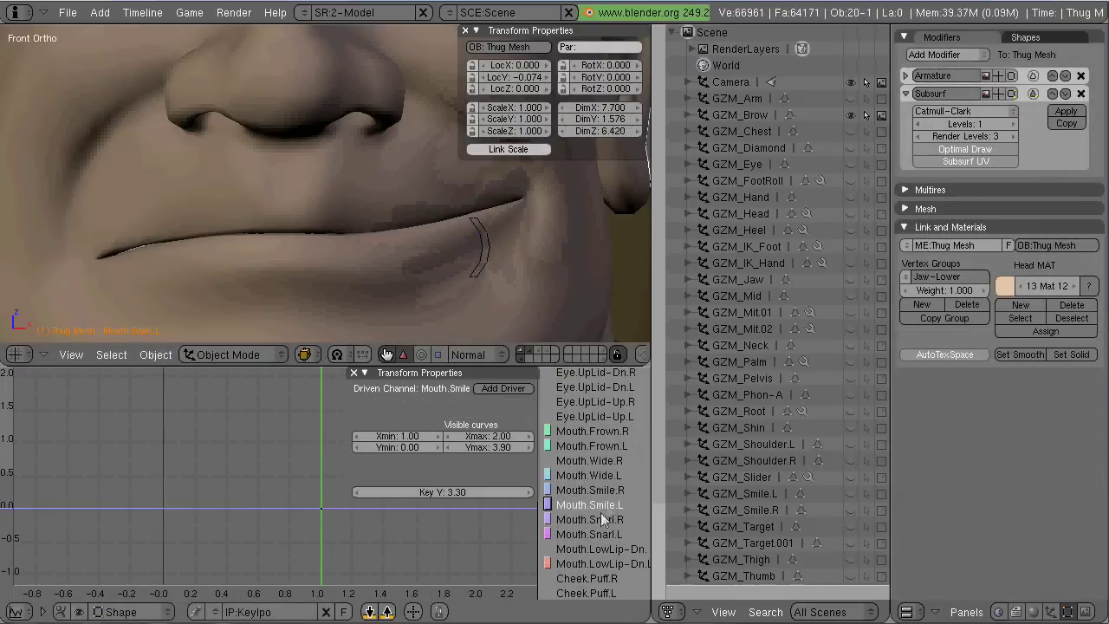
click(498, 388)
text(Thug Rig)
click(525, 408)
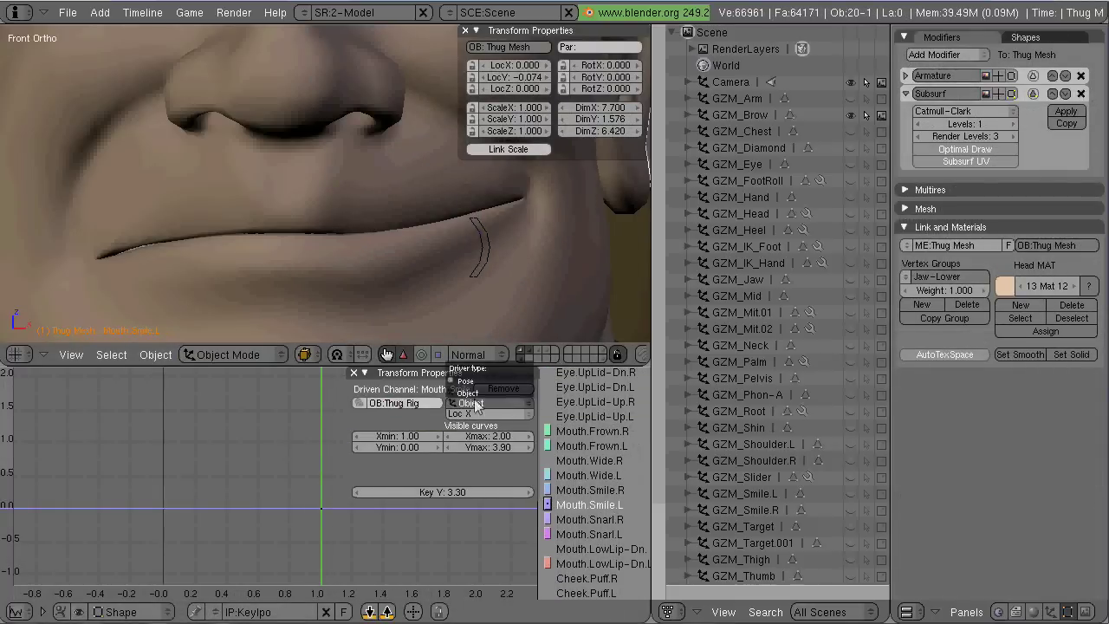
click(520, 388)
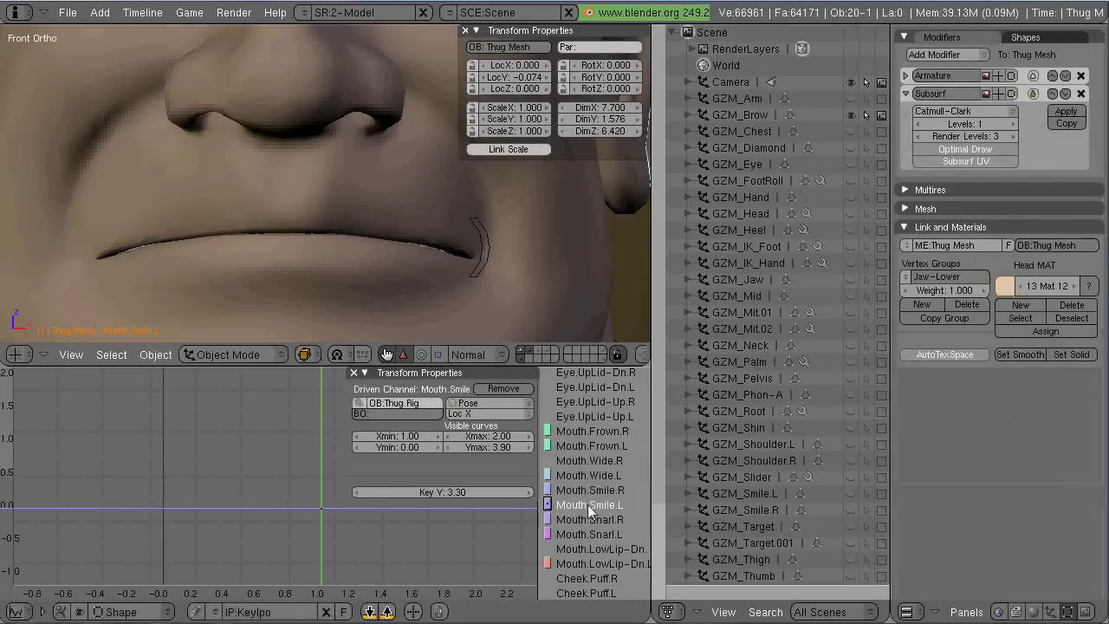
Step: Drive Mouth.Smile.L from the BOTsmile bone's Loc Y with a linear one-to-one curve, and set the curve's Xmax to 0.02
click(490, 414)
click(486, 397)
click(387, 416)
text(BO:BO)
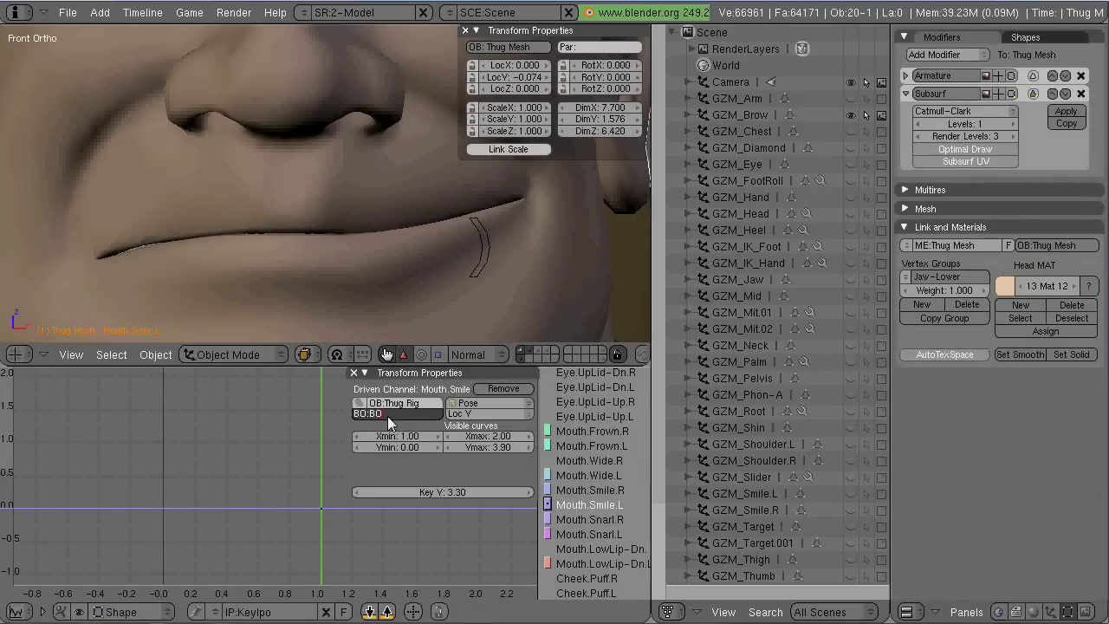
text(Tsmile)
key(Return)
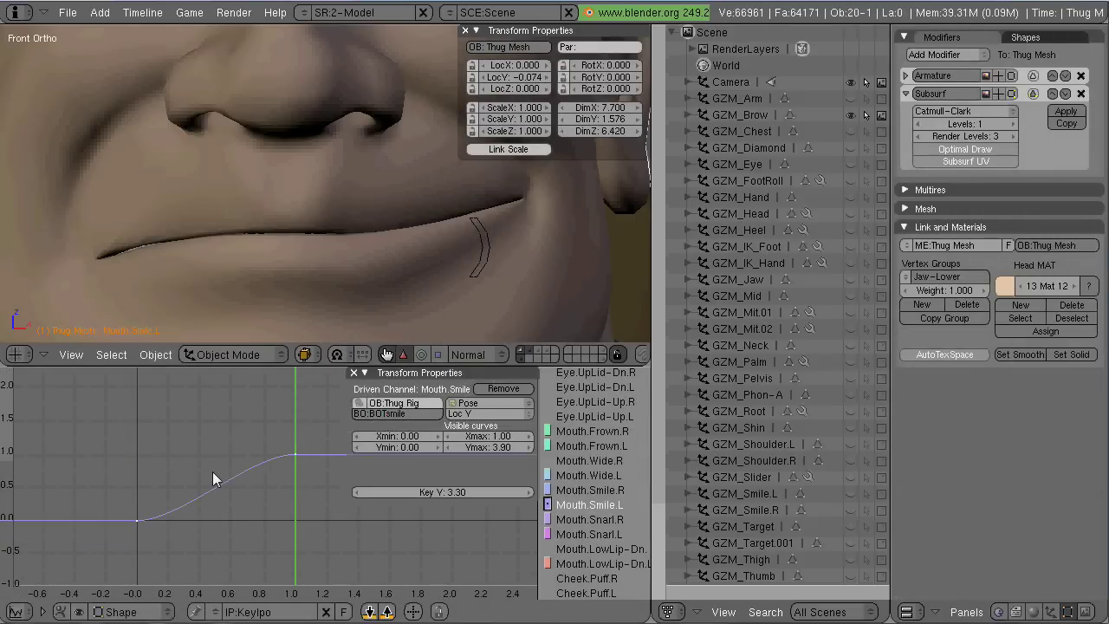
key(t)
click(214, 473)
Step: Test the Mouth.Smile.L driver by moving the BOTsmile.L bone up and down, cancelling each move
right_click(487, 255)
key(g)
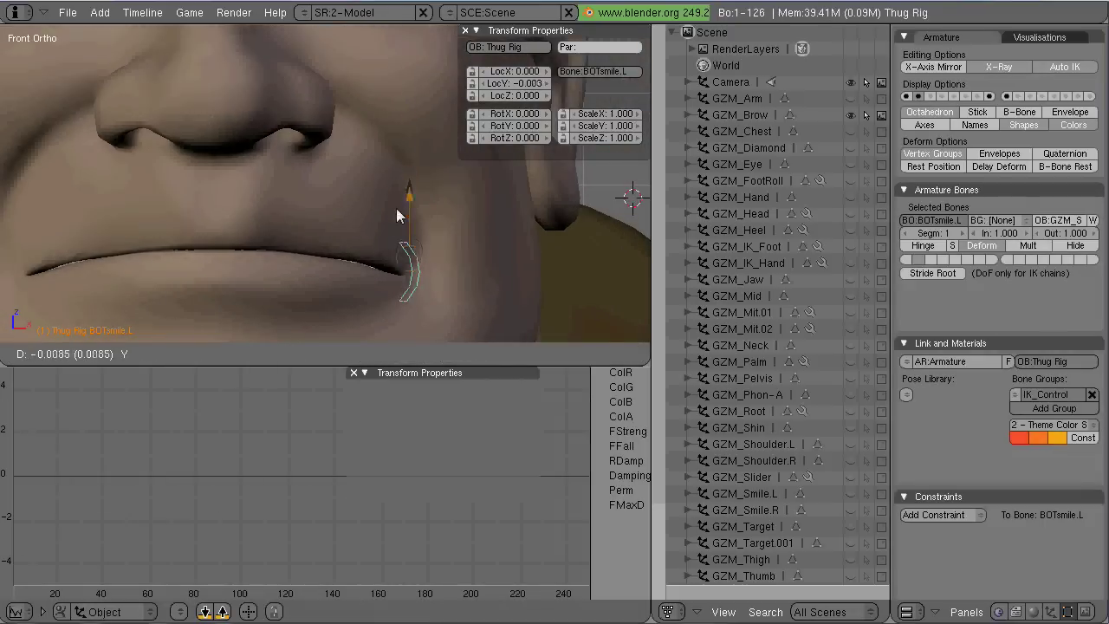
key(Escape)
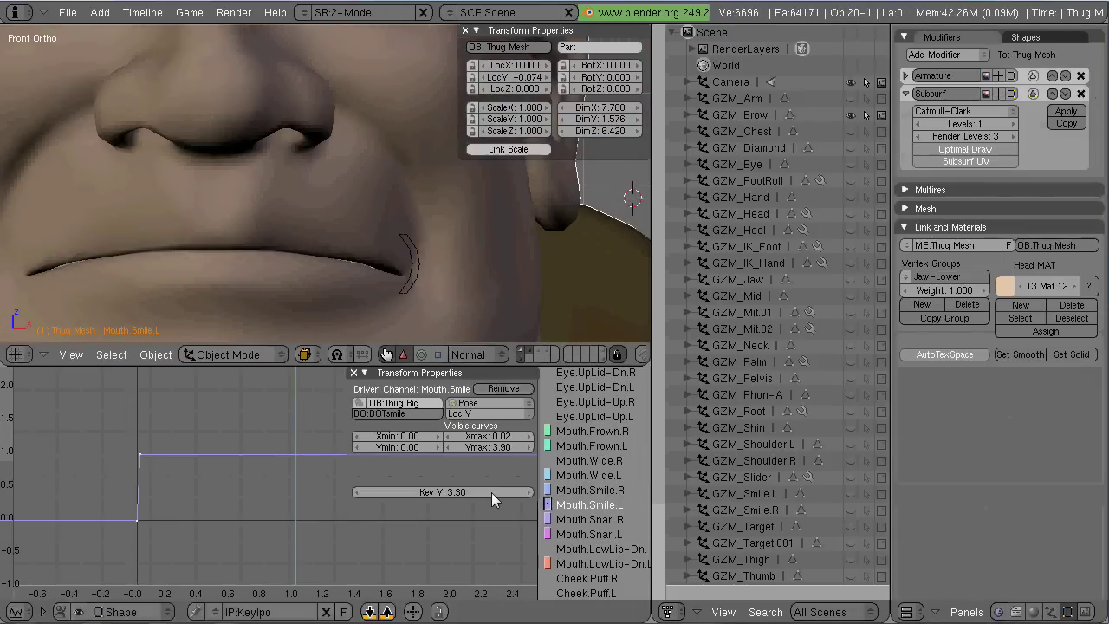
right_click(416, 274)
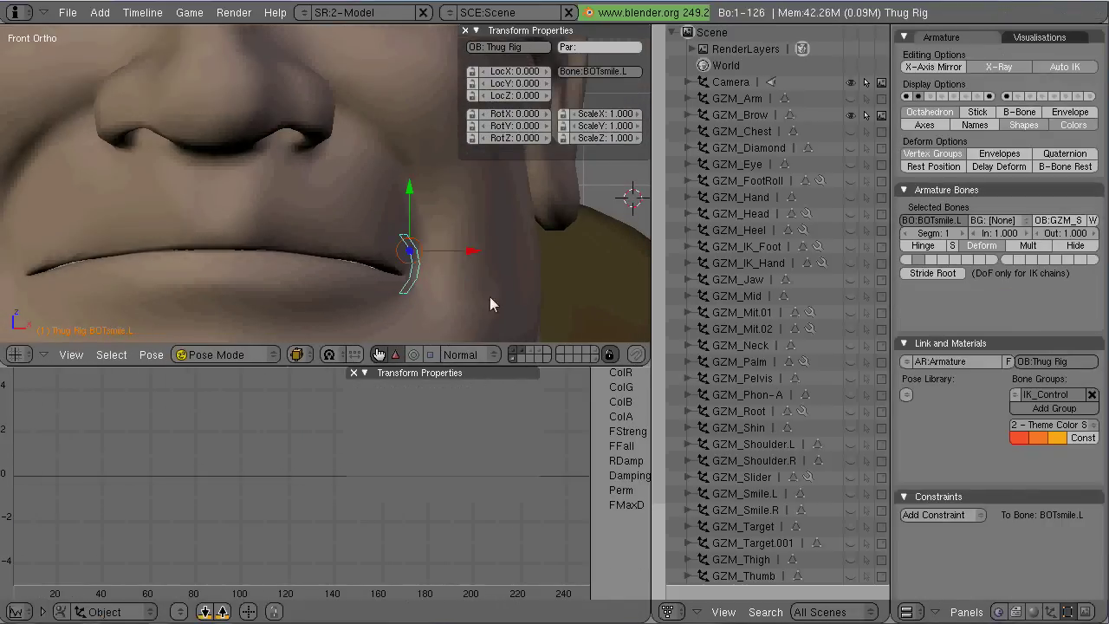
right_click(459, 276)
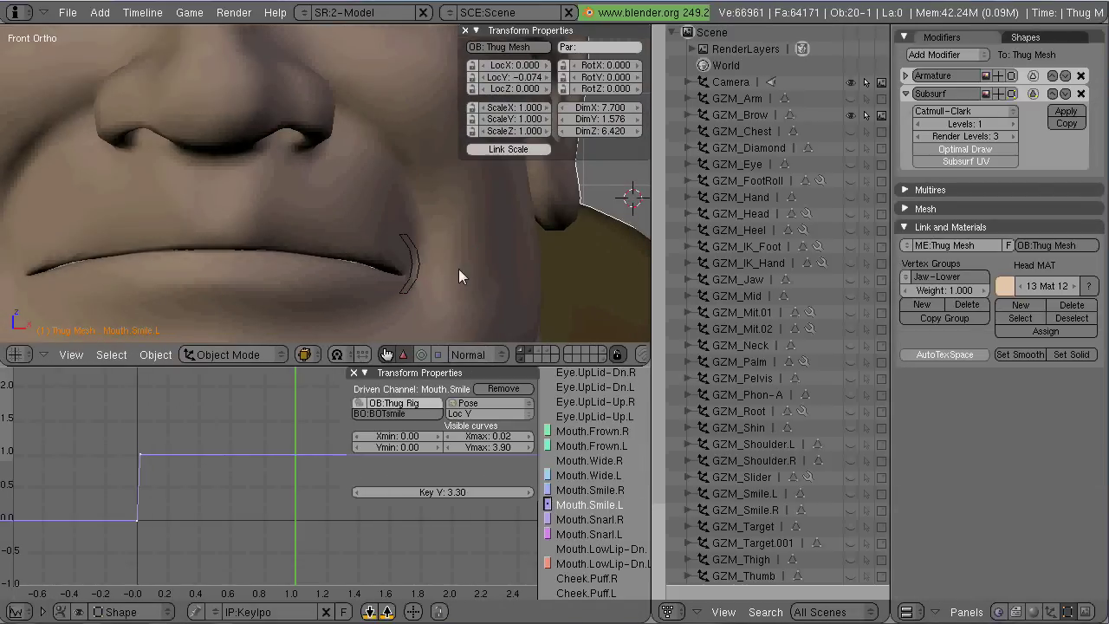
right_click(458, 268)
key(g)
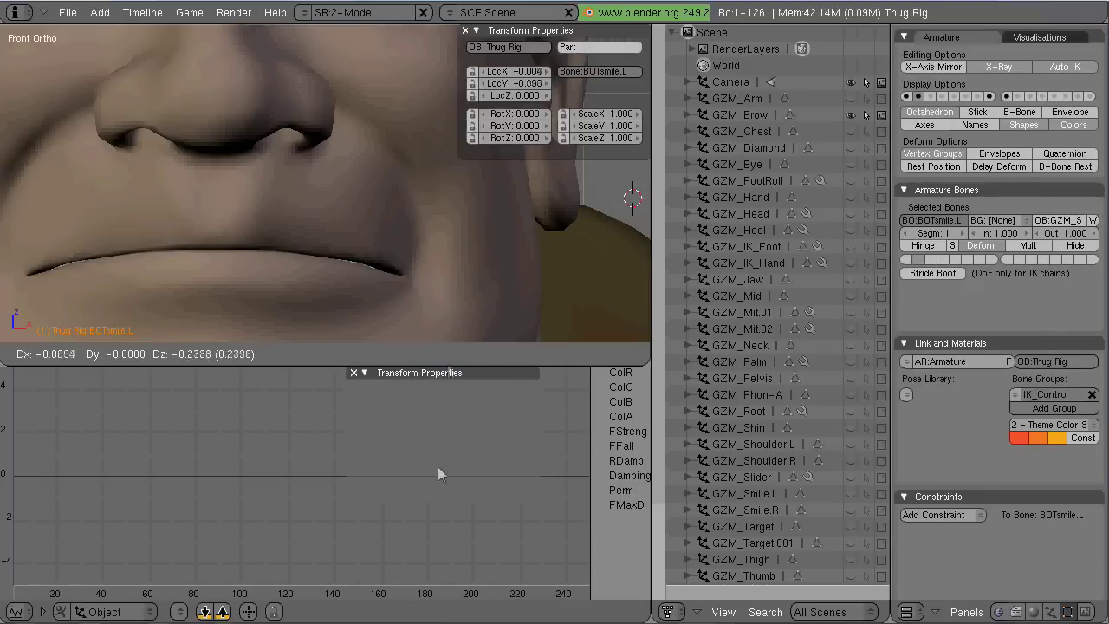
right_click(531, 269)
Step: Try moving BOTsmile.L along its Z axis away from the face, cancel the move, and inspect the bone from the side
middle_drag(508, 270, 377, 263)
drag(362, 254, 192, 260)
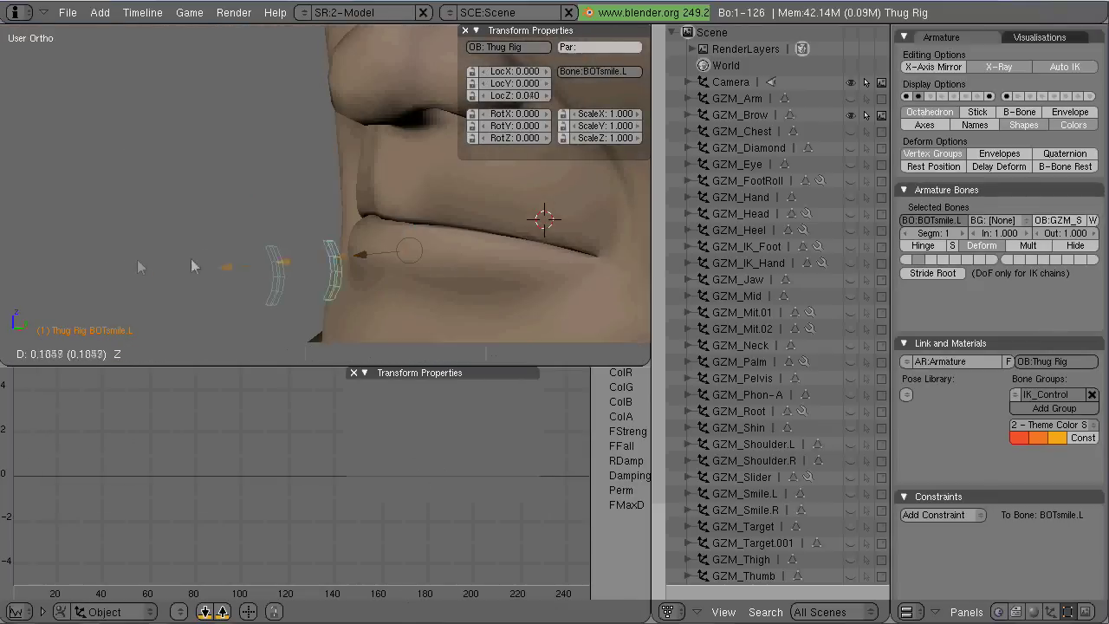
key(Escape)
key(KP_3)
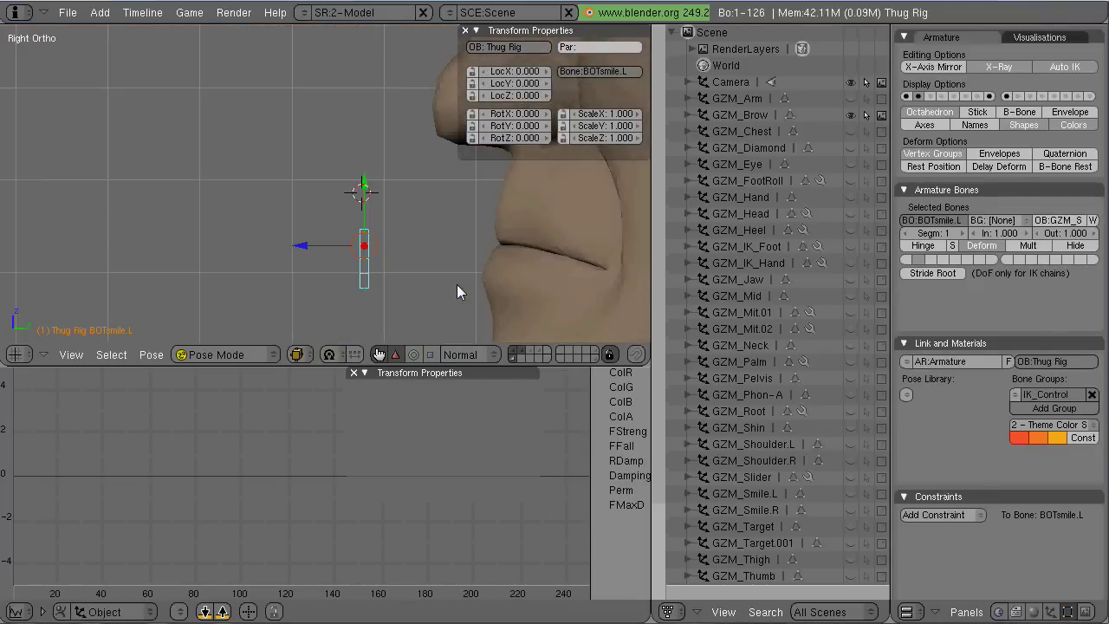
middle_drag(457, 284, 440, 249)
scroll(445, 254, up, 3)
Step: Reselect Thug Mesh and correct the bone name in the Mouth.Smile.L driver to BOTsmile.L
right_click(491, 248)
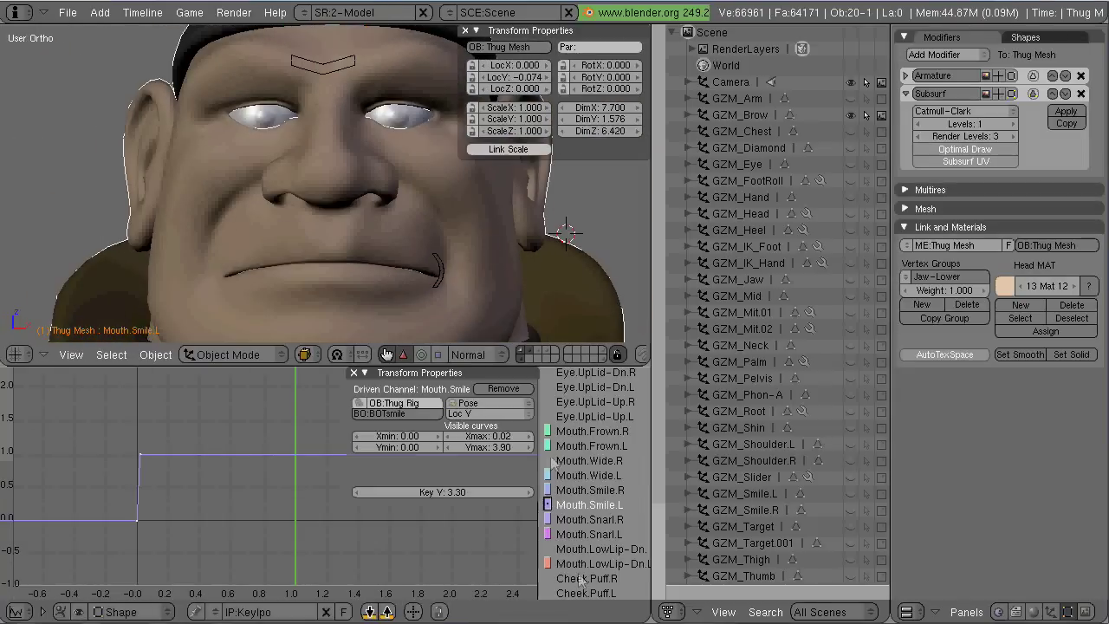
right_click(443, 278)
right_click(470, 322)
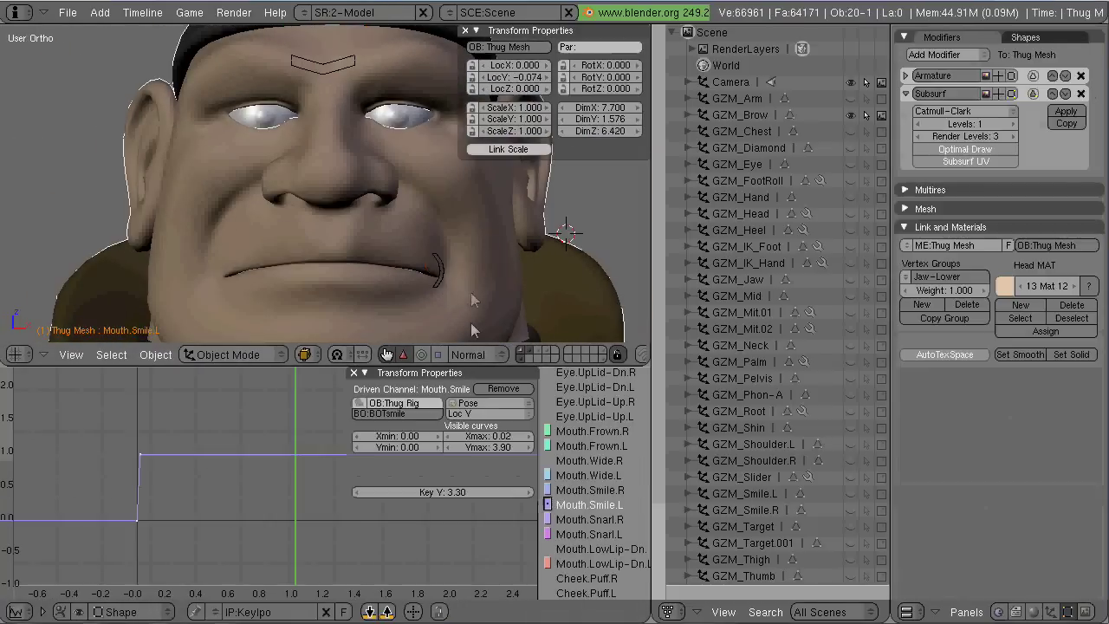
Step: Test the corrected smile driver by moving BOTsmile.L upward and along its Y axis, cancelling the moves
right_click(442, 275)
key(g)
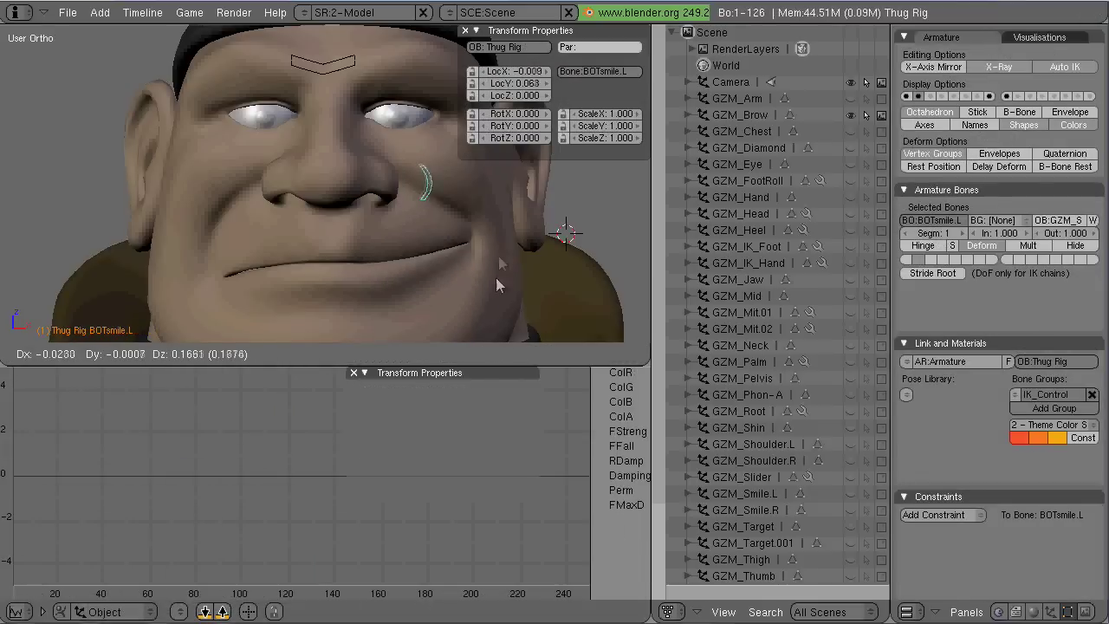
key(Escape)
drag(441, 206, 441, 278)
right_click(441, 278)
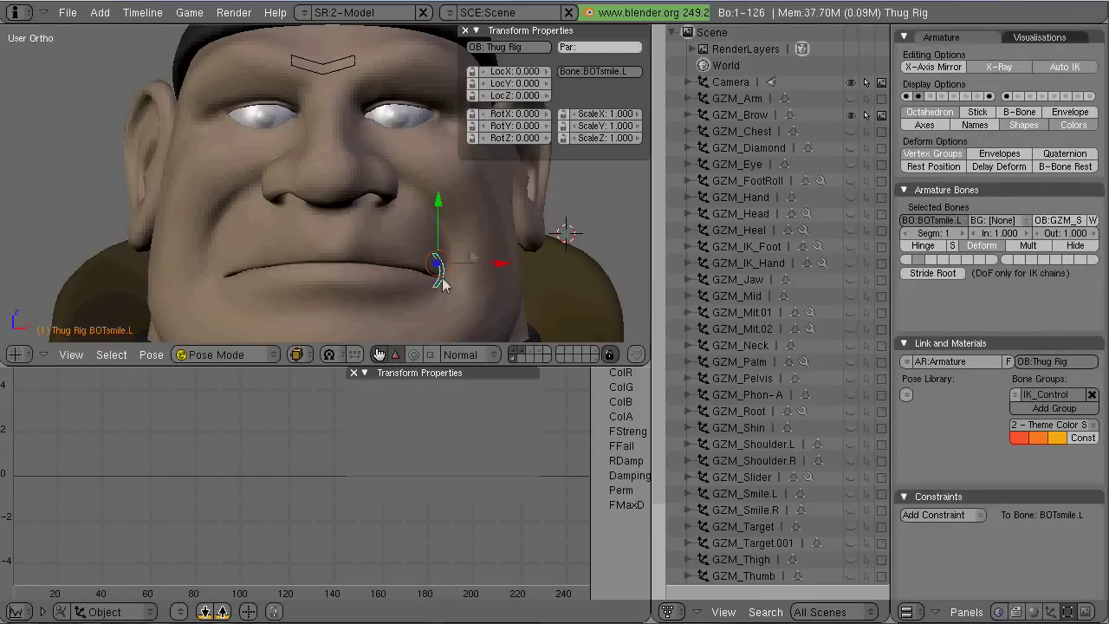
Step: Copy the smile driver to Thug Mesh's Mouth.Frown.L channel and shift the curve's upper vertex to about X -0.02
key(KP_1)
right_click(379, 298)
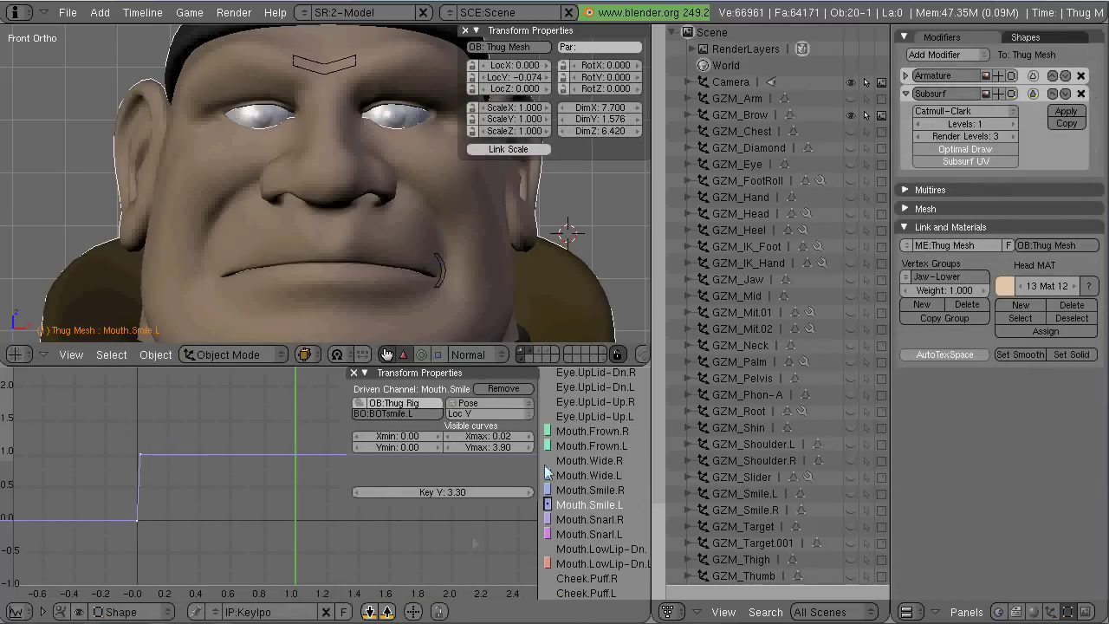
click(599, 447)
key(Home)
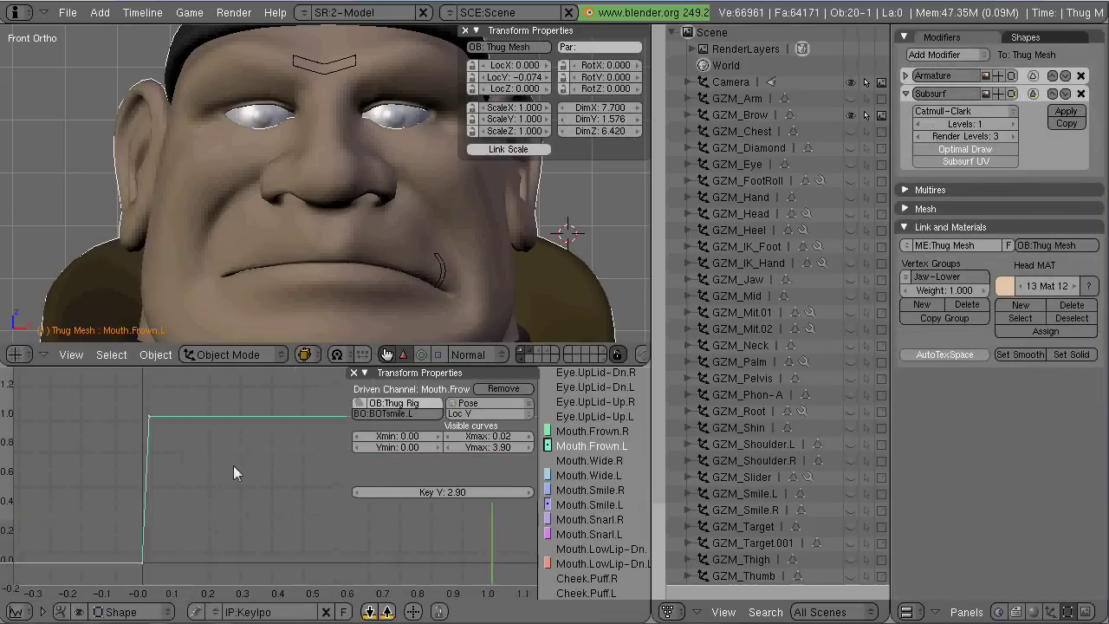
key(Tab)
key(g)
click(246, 435)
click(394, 441)
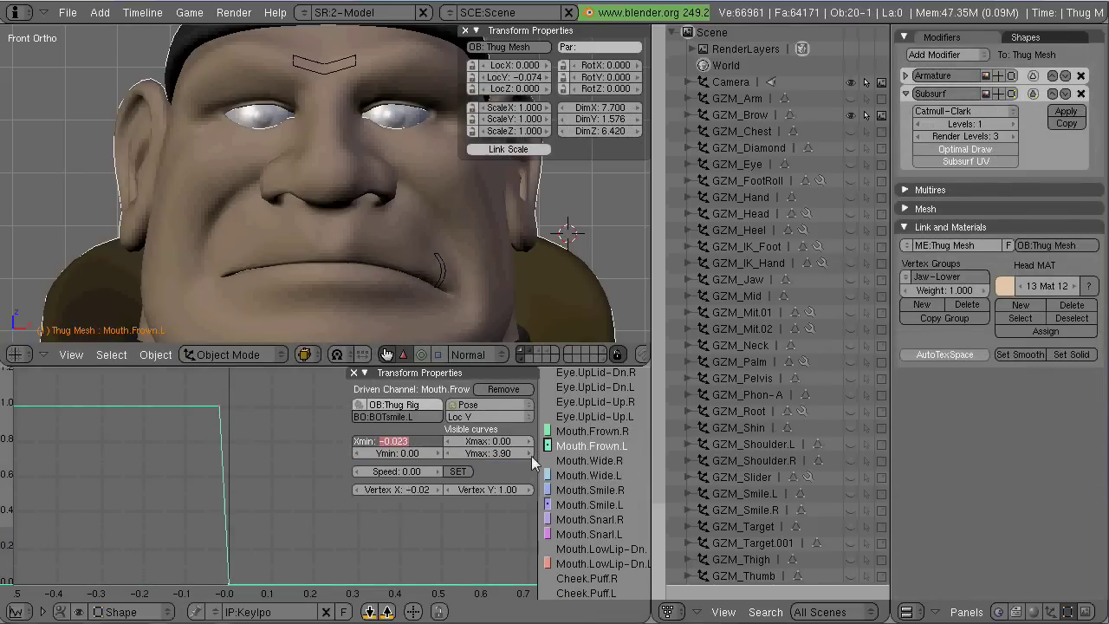
key(Return)
Step: Test the Mouth.Frown.L driver by moving BOTsmile.L slightly downward and cancelling the move
right_click(466, 277)
key(g)
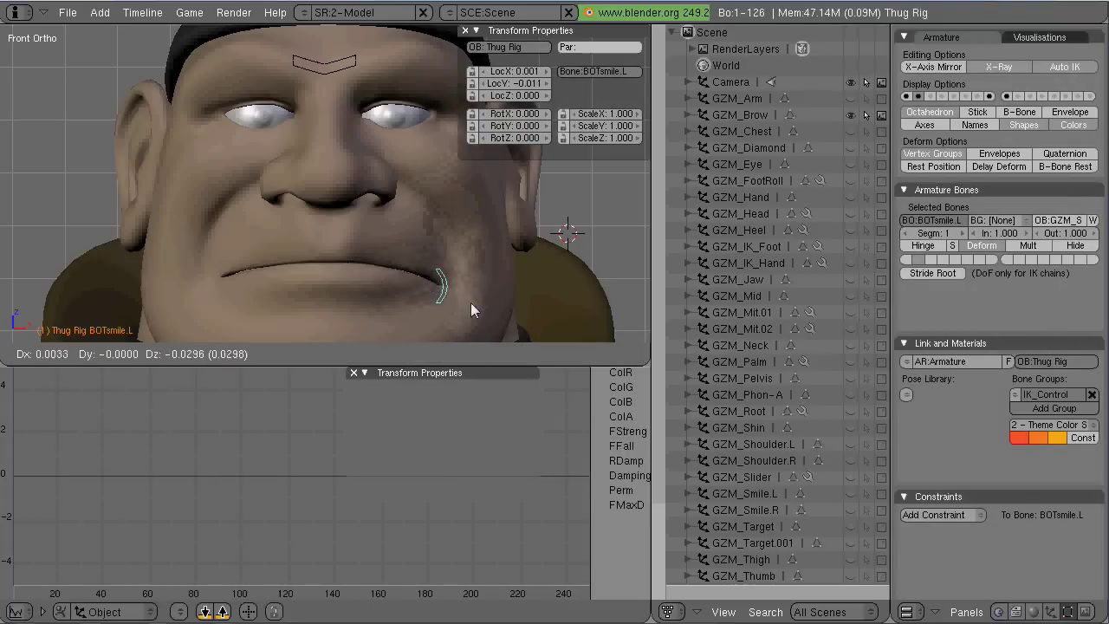
right_click(465, 292)
Step: Paste the copied driver onto Thug Mesh's Mouth.Wide.L channel and change its driving channel to Loc X
right_click(473, 299)
click(596, 477)
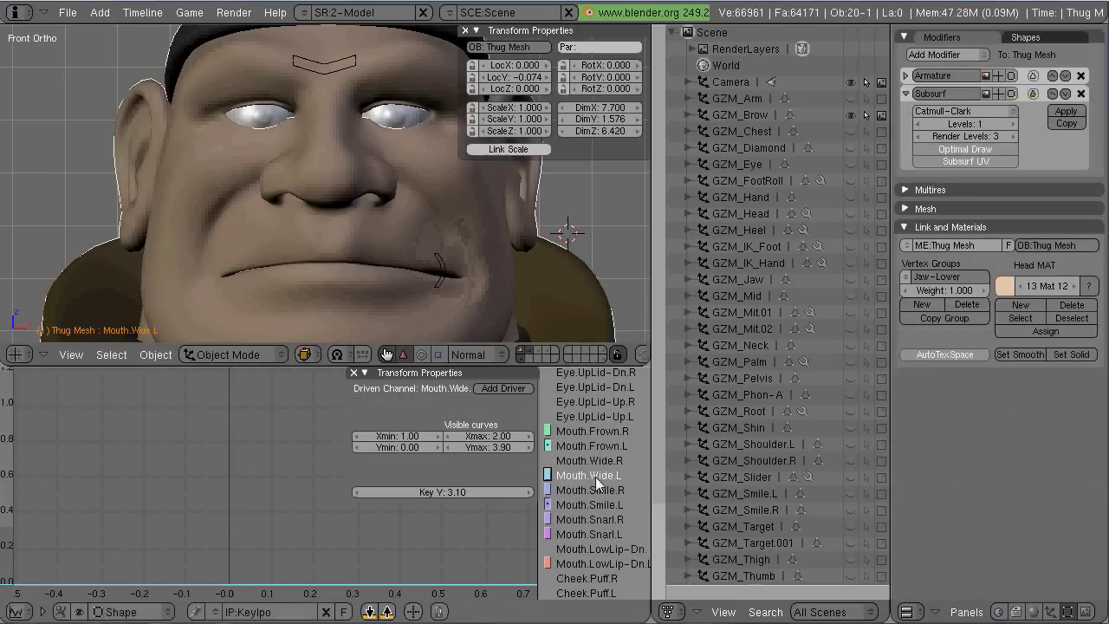
click(387, 613)
click(487, 414)
click(486, 402)
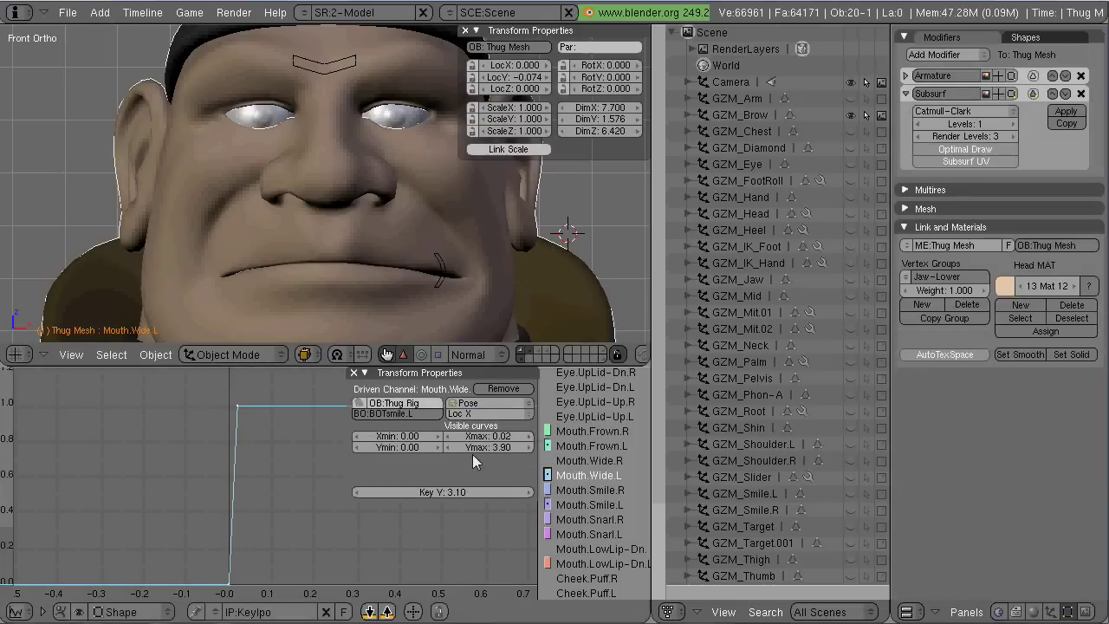
Step: Test the Mouth.Wide.L driver by moving BOTsmile.L outward and diagonally, then cancel the move
right_click(476, 263)
key(g)
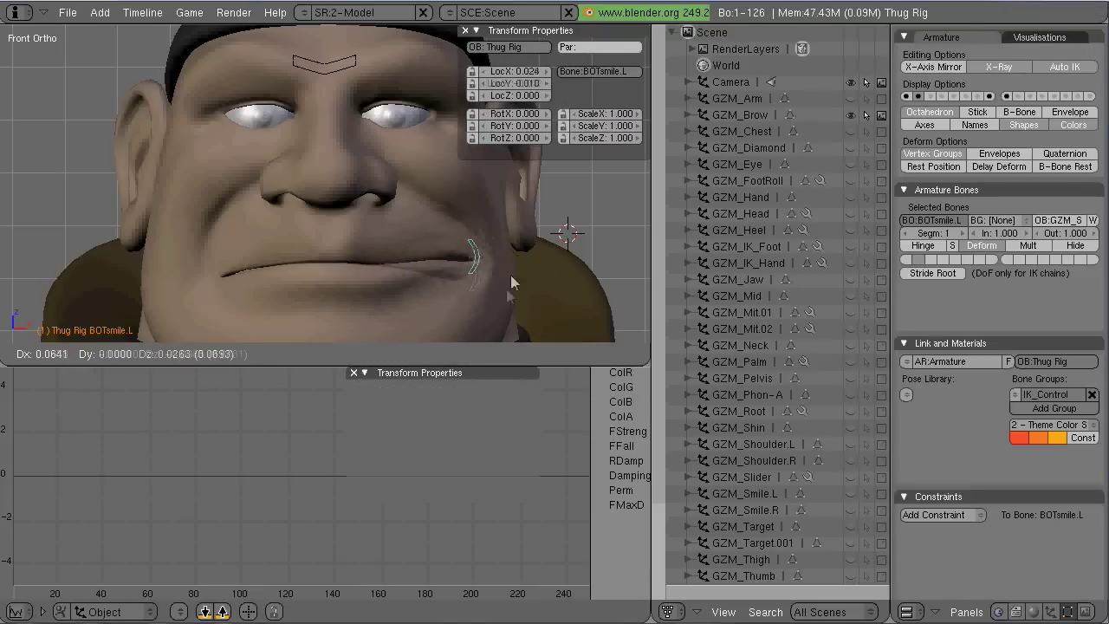
right_click(449, 233)
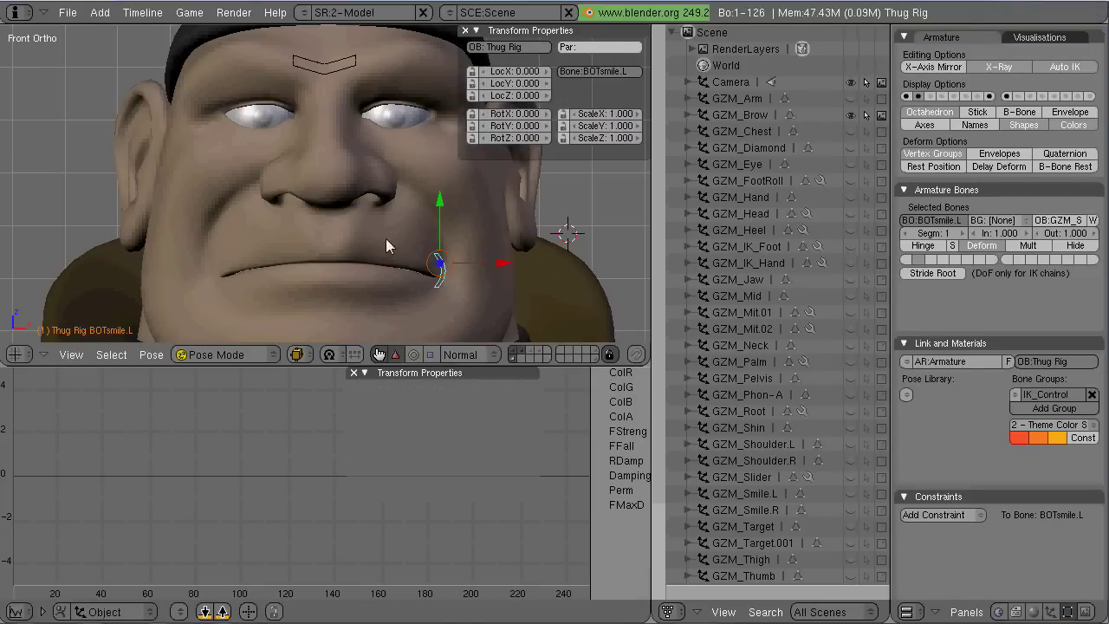
right_click(337, 231)
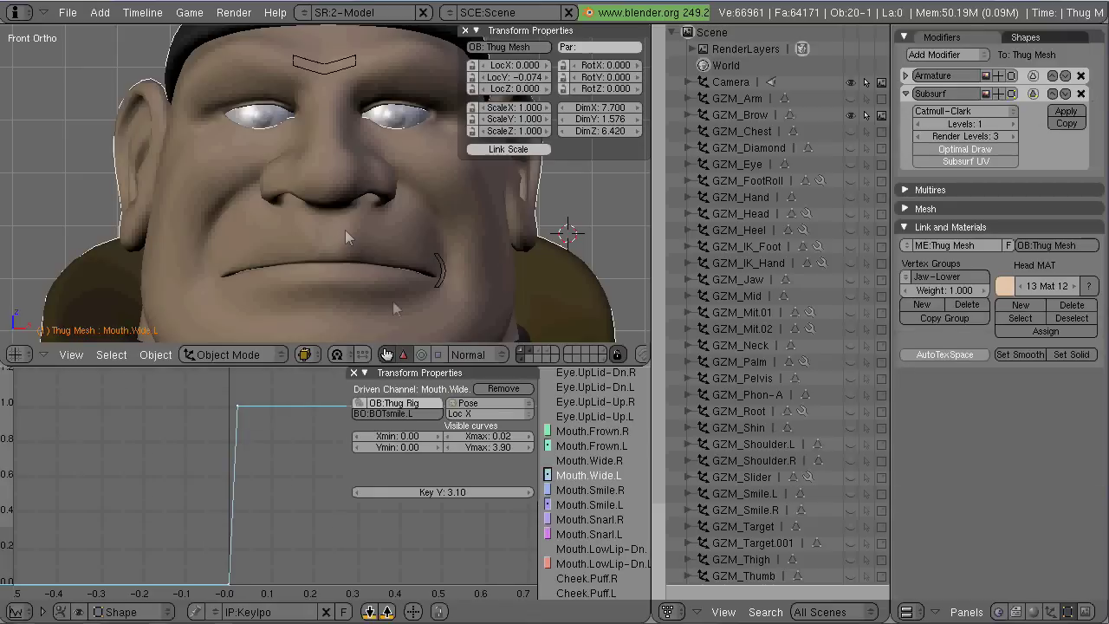
Step: Move BOTsmile.L outward and slightly up in Edit Mode to about HeadX 0.099 and HeadZ 2.208, then return to Pose Mode
right_click(442, 263)
key(Tab)
ctrl+middle_drag(444, 265, 488, 276)
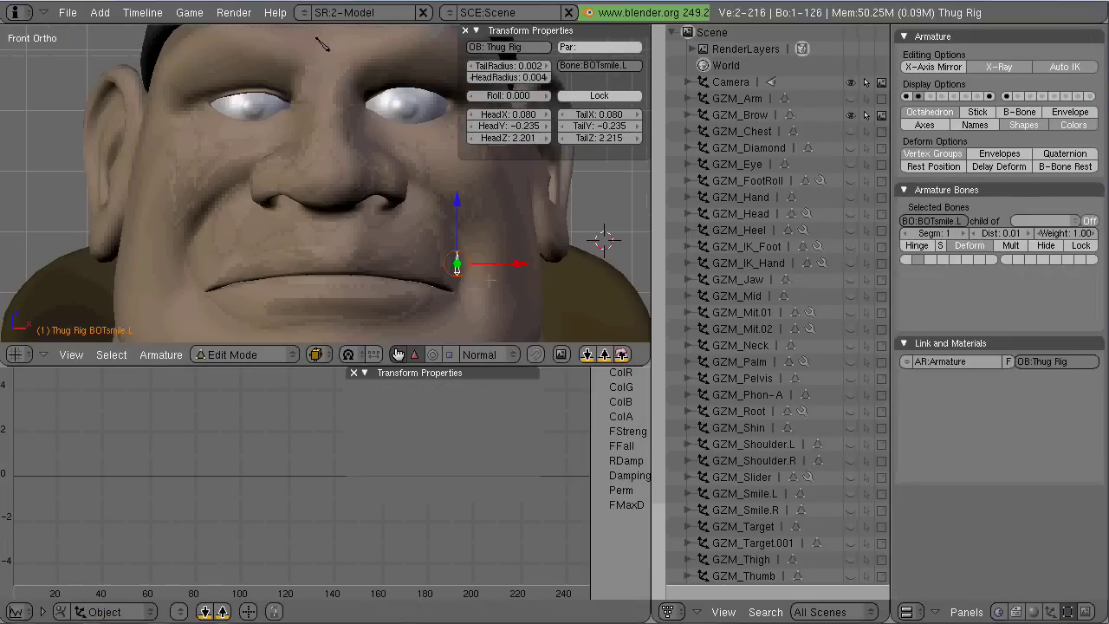
drag(517, 262, 541, 263)
click(228, 353)
click(227, 320)
click(233, 354)
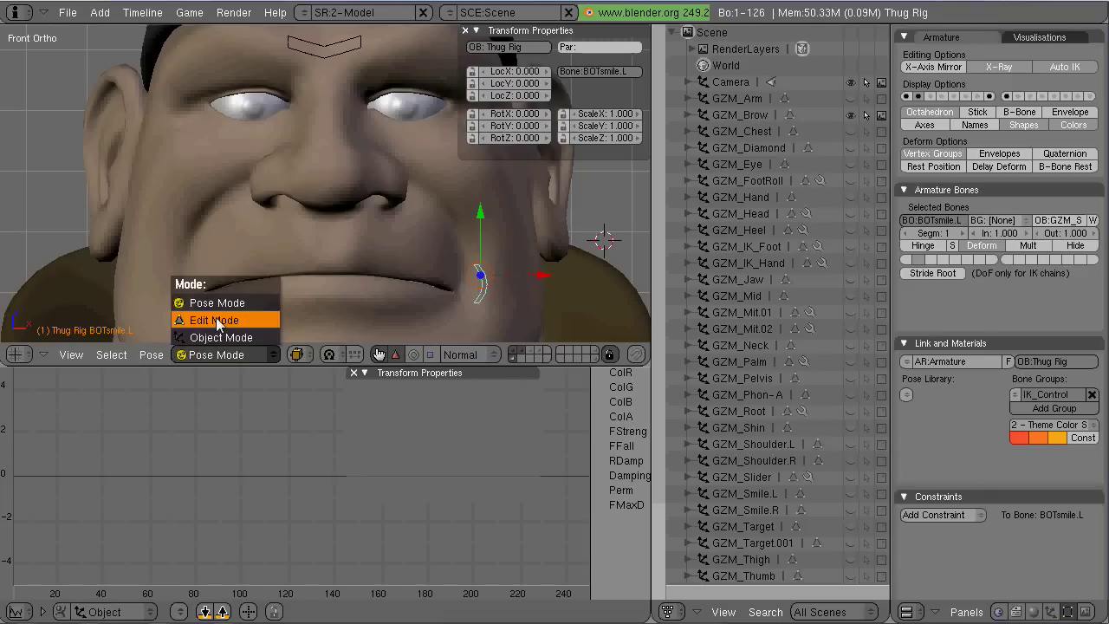
click(227, 321)
click(230, 353)
click(232, 337)
Step: Test the repositioned mouth control by moving BOTsmile.L upward, cancel the move, and check its placement from another angle
key(g)
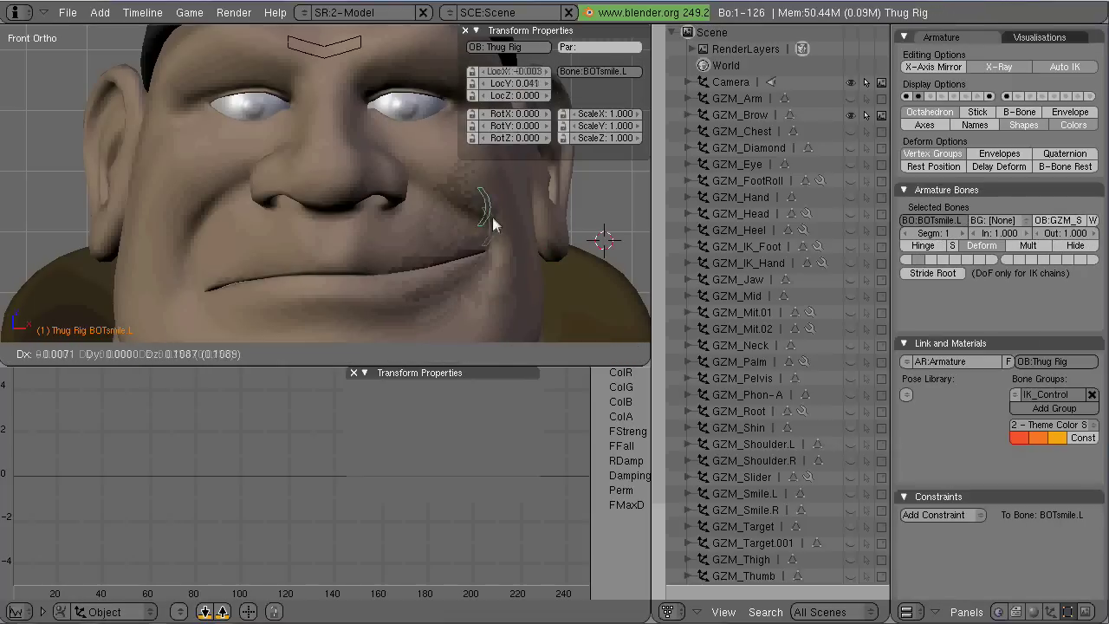
right_click(496, 288)
ctrl+middle_drag(351, 281, 337, 261)
middle_drag(337, 262, 335, 281)
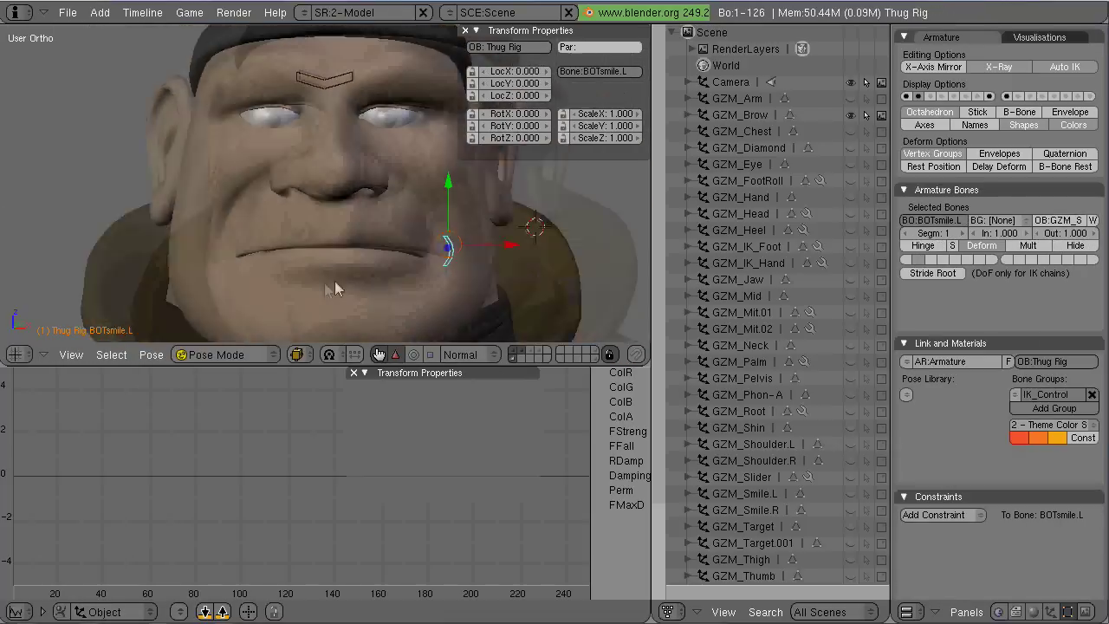
Step: Duplicate BOTsmile.L in Edit Mode across to the opposite cheek at about HeadX -0.100 and name the copy BOTsmile.R
key(KP_1)
click(230, 354)
click(228, 320)
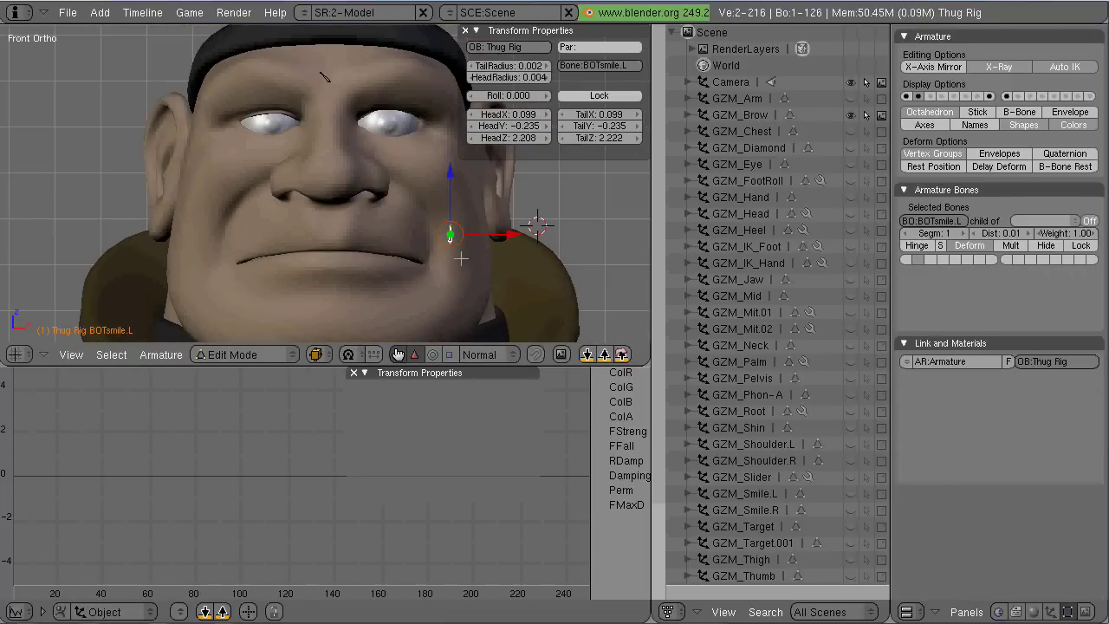
key(shift+d)
key(x)
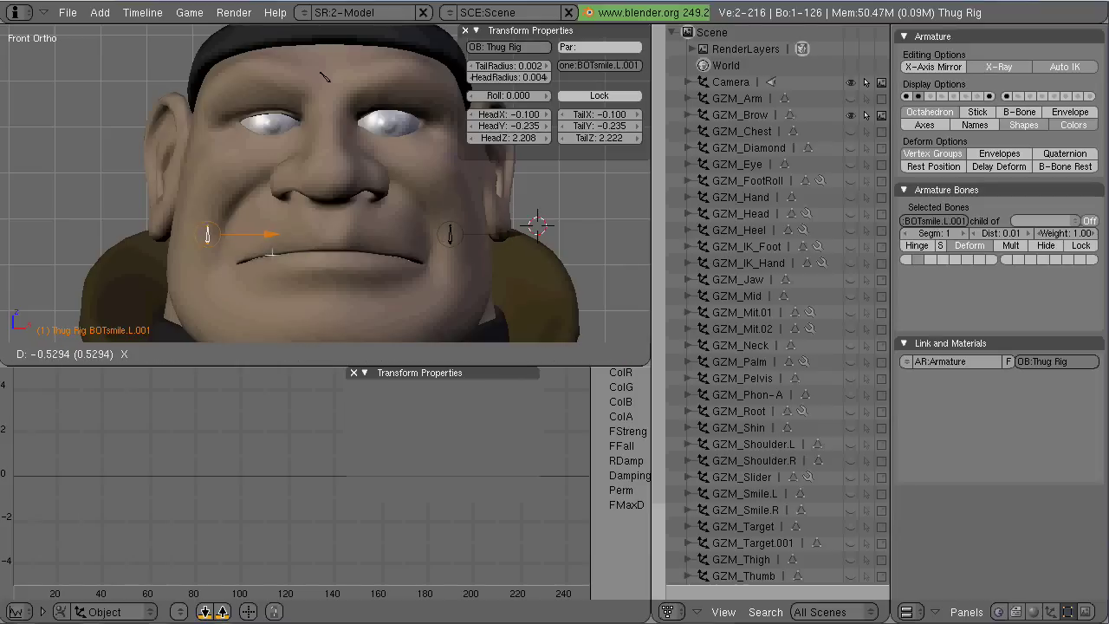
click(271, 252)
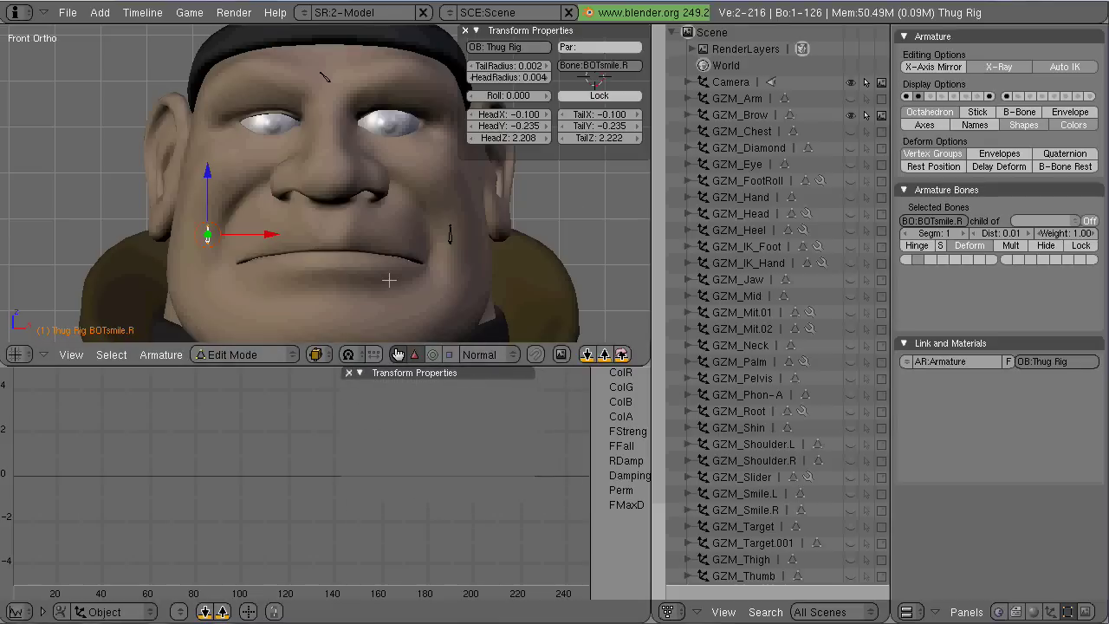
Step: Return the rig to Pose Mode and assign GZM_Smile.R as the BOTsmile.R bone's custom shape
key(a)
click(268, 353)
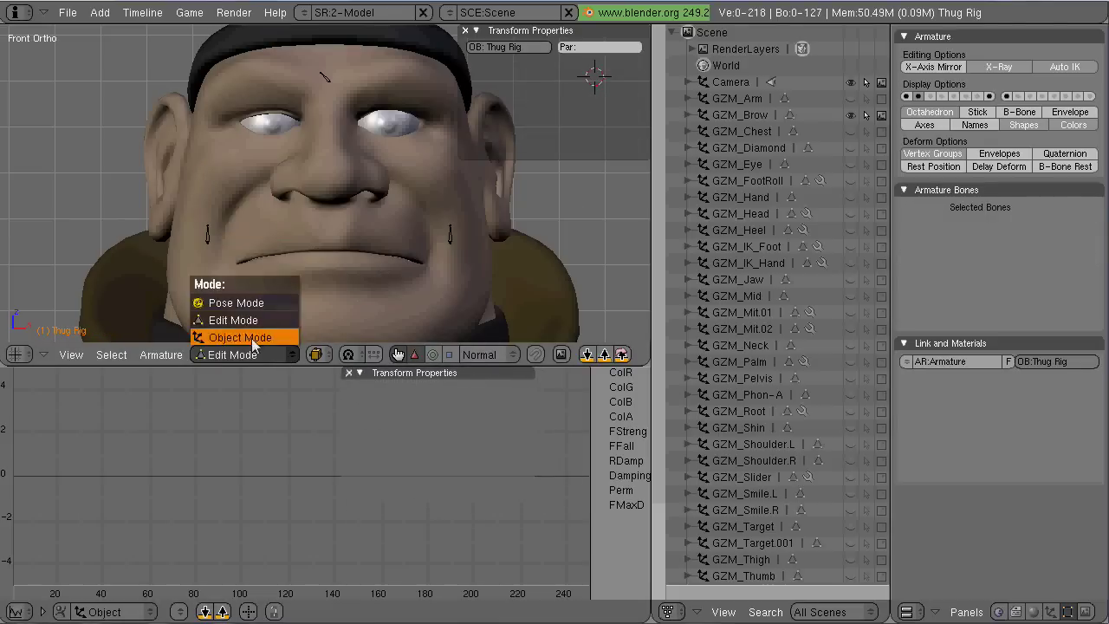
click(254, 339)
click(234, 354)
click(224, 305)
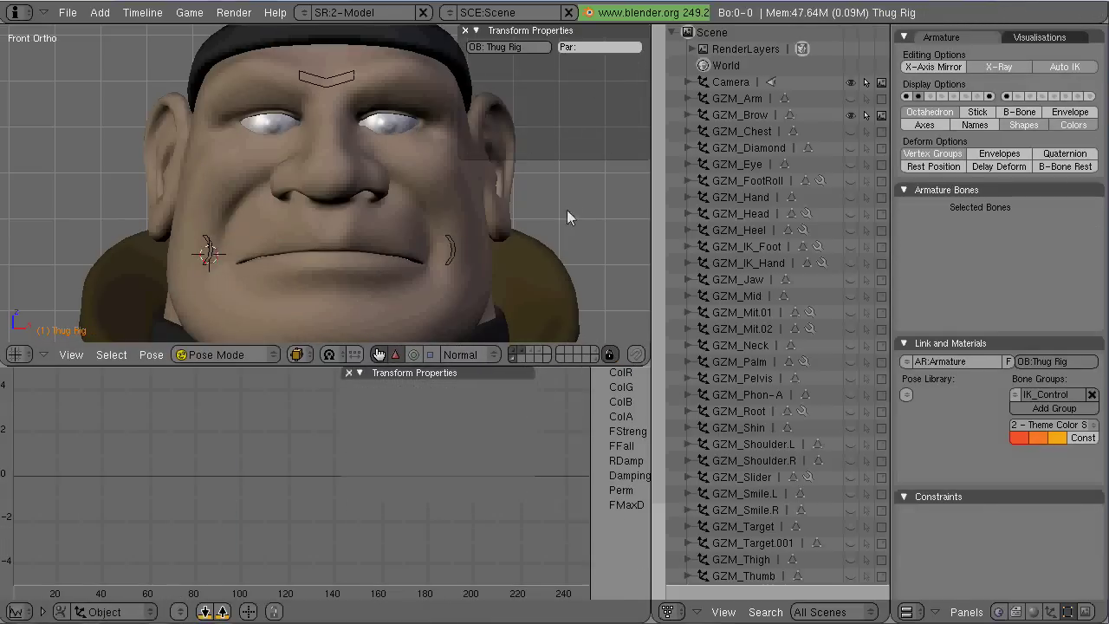
right_click(208, 252)
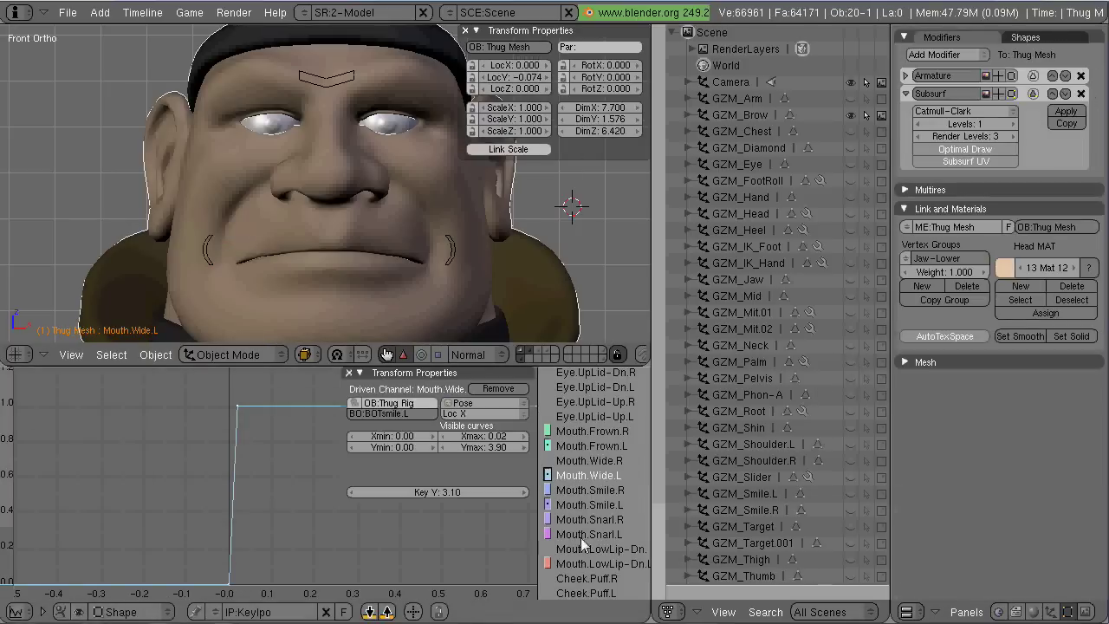
Step: Add a driver to Thug Mesh's Mouth.Smile.R channel with Thug Rig as the object, Pose as the type, and Loc Y as the channel
click(603, 490)
click(392, 403)
text(Thug Rig)
key(Return)
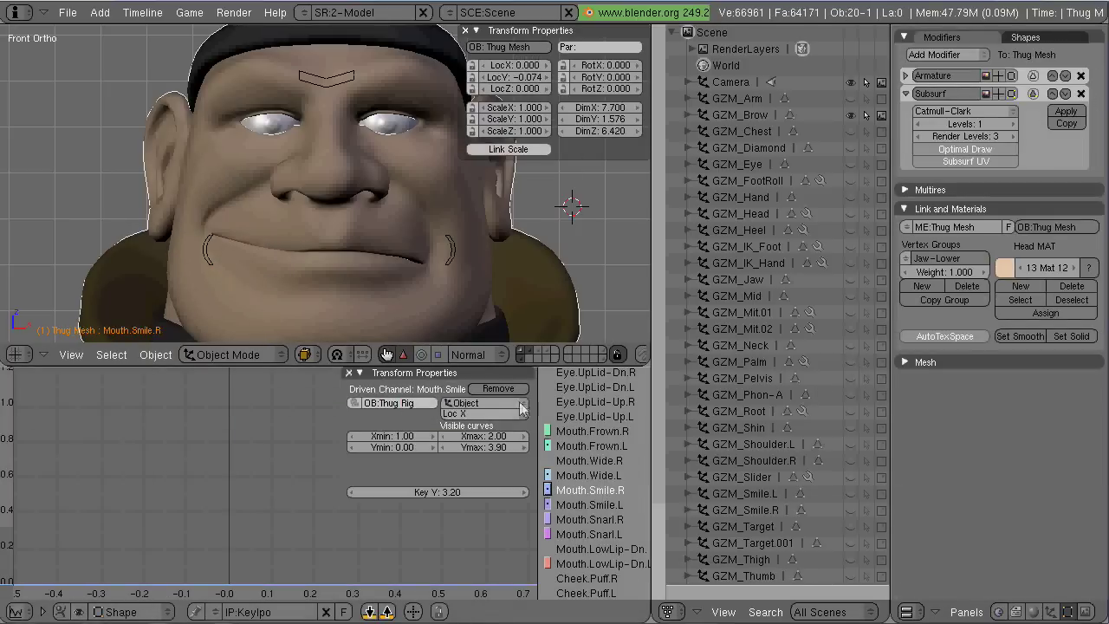
click(519, 401)
click(511, 392)
click(523, 414)
click(462, 399)
Step: Insert the default one-to-one curve for Mouth.Smile.R, make it linear, and set its Xmax to 0.02
key(i)
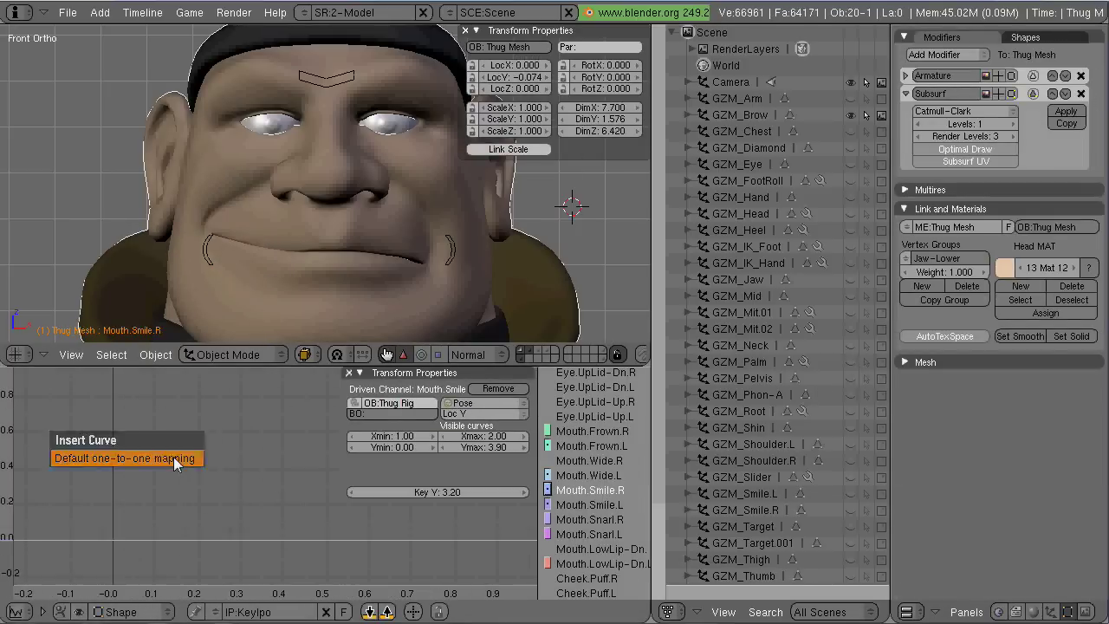
click(174, 457)
key(shift+e)
click(153, 442)
text(0.02)
key(Return)
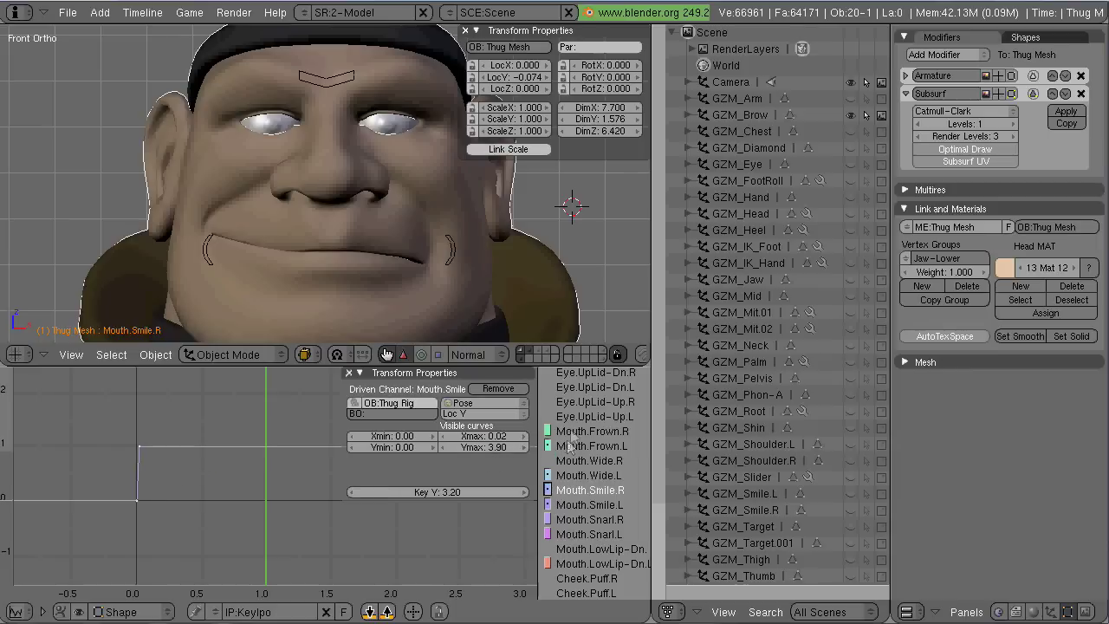
Step: Set BOTsmile.R as the driving bone for Thug Mesh's Mouth.Smile.R channel
click(402, 413)
text(BOTsmile.R)
key(Return)
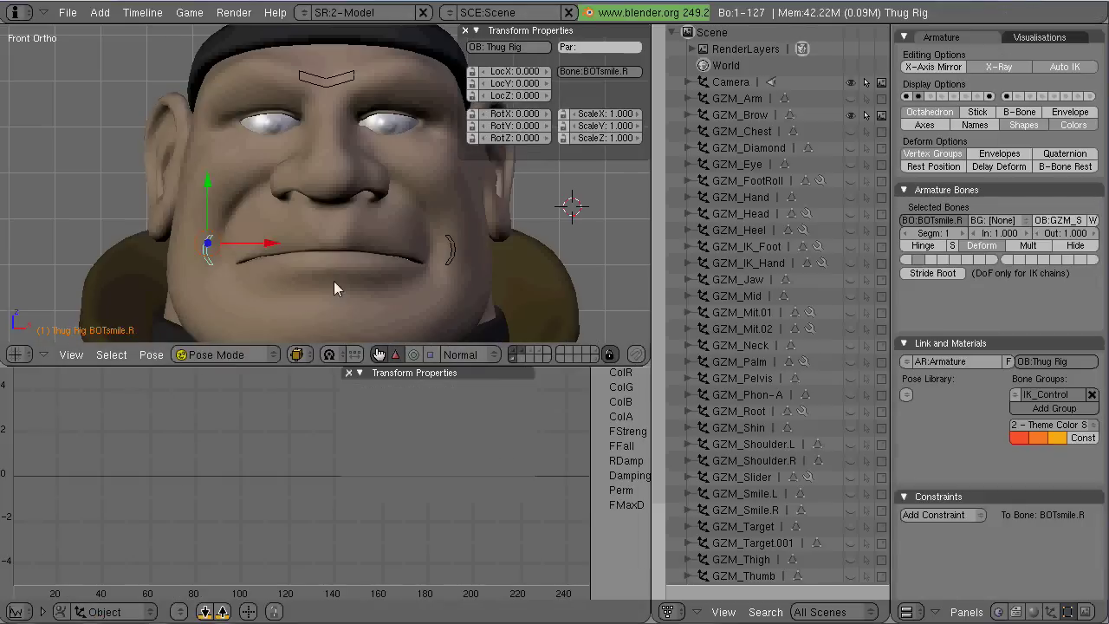
Step: Test the smile drivers by moving BOTsmile.R and BOTsmile.L upward, and clear the location of BOTsmile.R
key(g)
click(333, 279)
right_click(449, 249)
key(g)
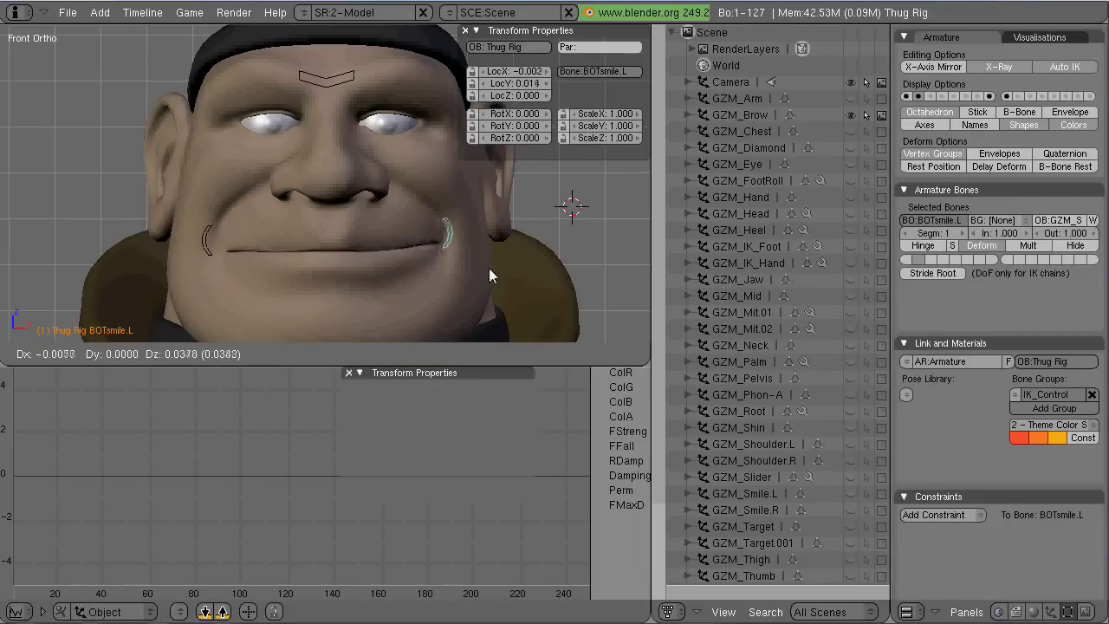
right_click(440, 267)
right_click(227, 250)
key(alt+g)
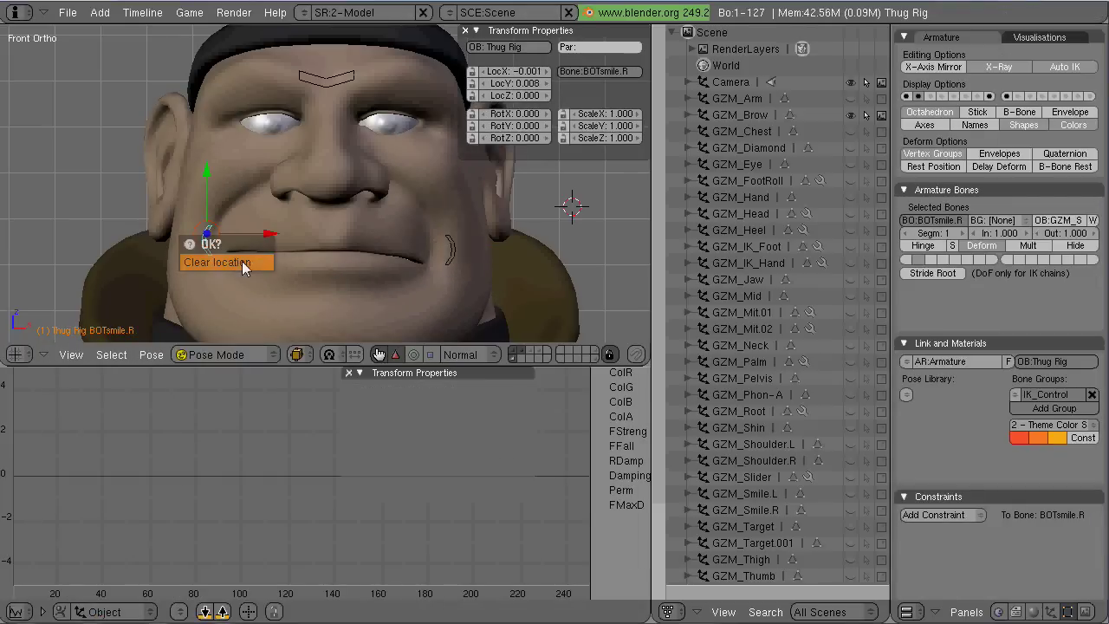
click(241, 260)
Step: Raise both smile bones together to test the full smile, and clear their locations
shift+right_click(448, 252)
drag(327, 175, 329, 167)
key(alt+g)
click(330, 167)
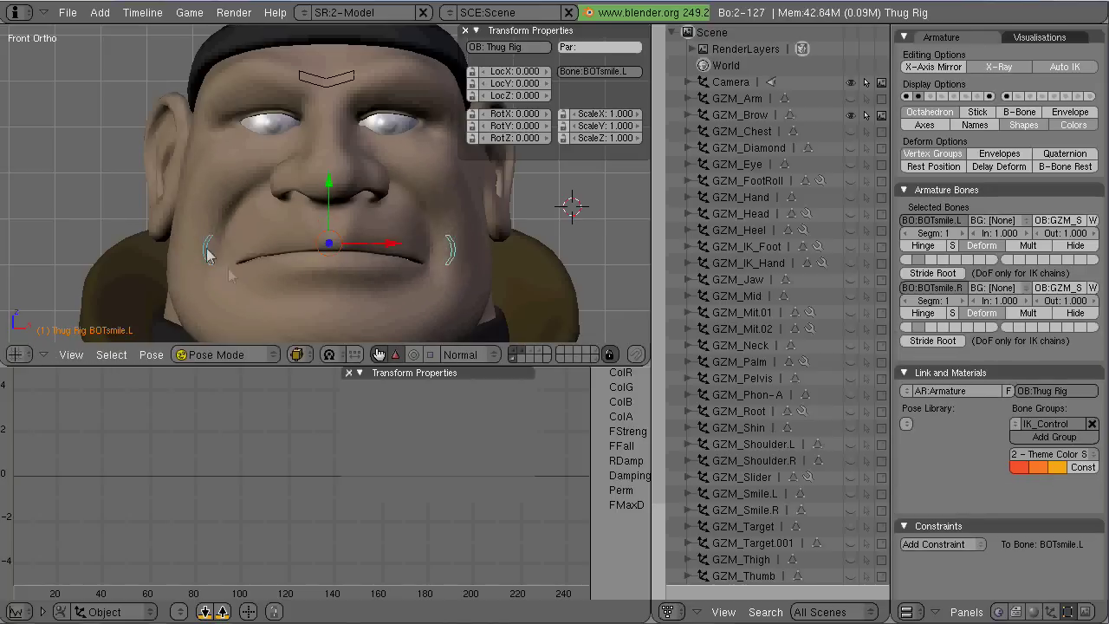
Step: Add a driver to Thug Mesh's Mouth.Frown.R channel using Thug Rig, Pose, bone BOTsmile.R, and Loc Y, with a linear one-to-one curve
right_click(208, 249)
right_click(394, 312)
click(602, 492)
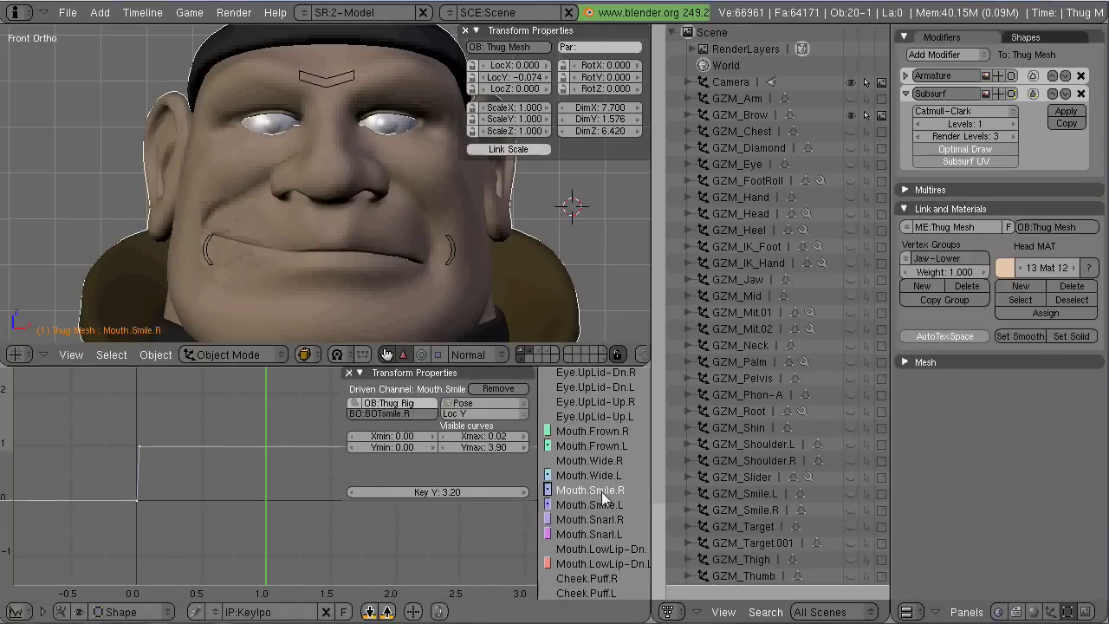
click(593, 430)
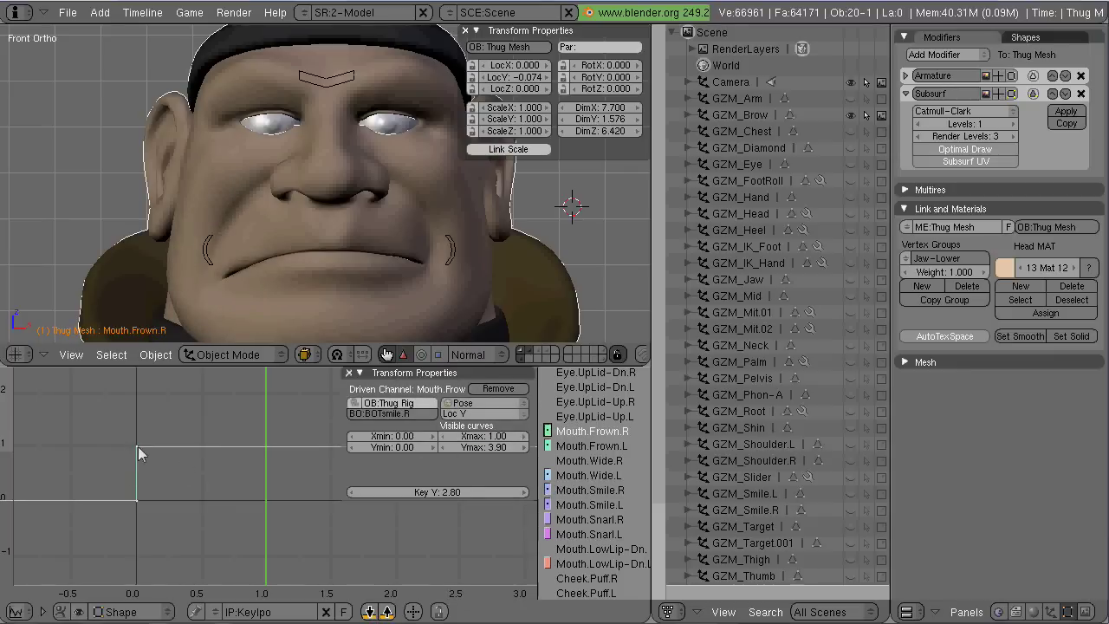
Step: Edit the Mouth.Frown.R curve, moving its upper point along X and setting Xmin to -0.02
key(Home)
key(Tab)
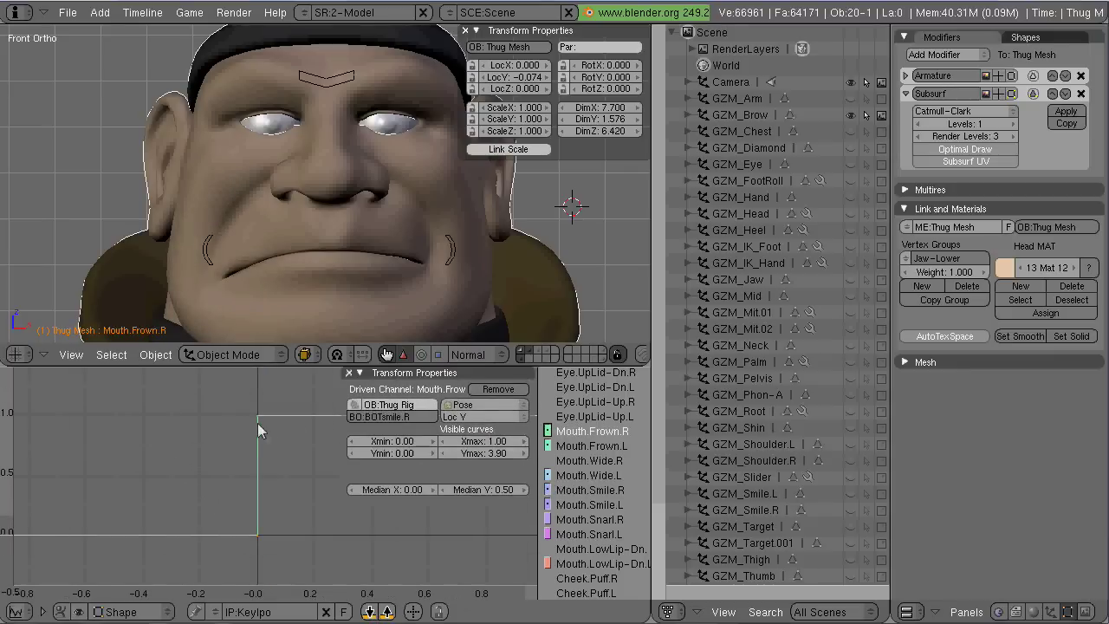
right_click(257, 423)
key(g)
key(x)
click(293, 441)
shift+click(411, 443)
text(-0.02)
key(Return)
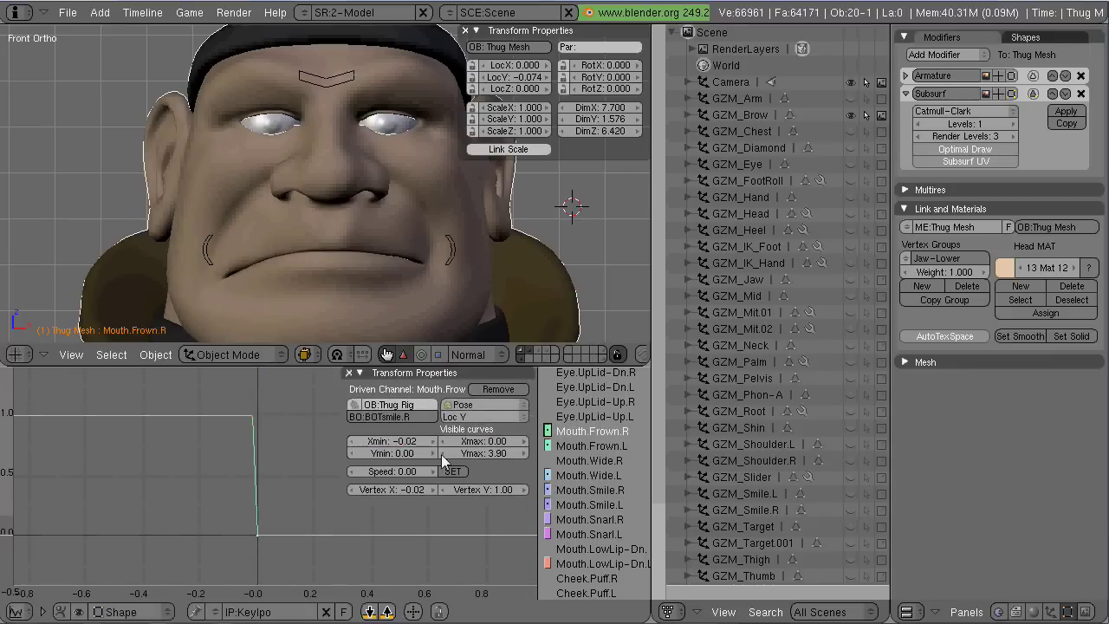
Step: Test the frown driver by moving BOTsmile.R, and cancel the move
right_click(208, 250)
key(g)
right_click(311, 286)
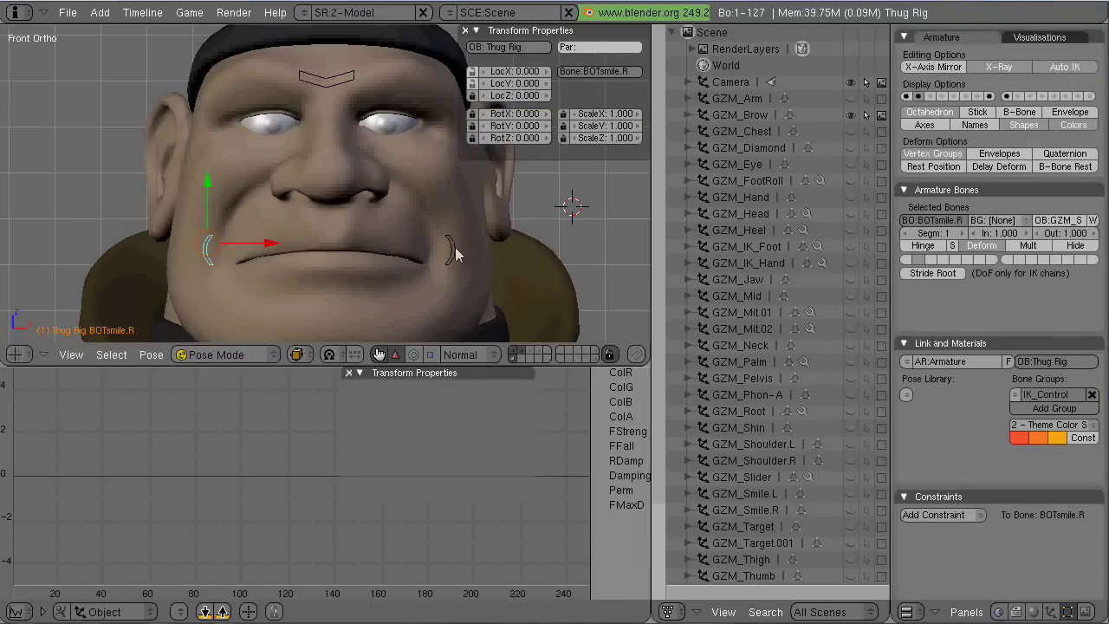
right_click(453, 251)
Step: Add a driver to Thug Mesh's Mouth.Wide.R channel using Thug Rig, Pose, bone BOTsmile.R, and Loc X, with a linear curve
right_click(368, 301)
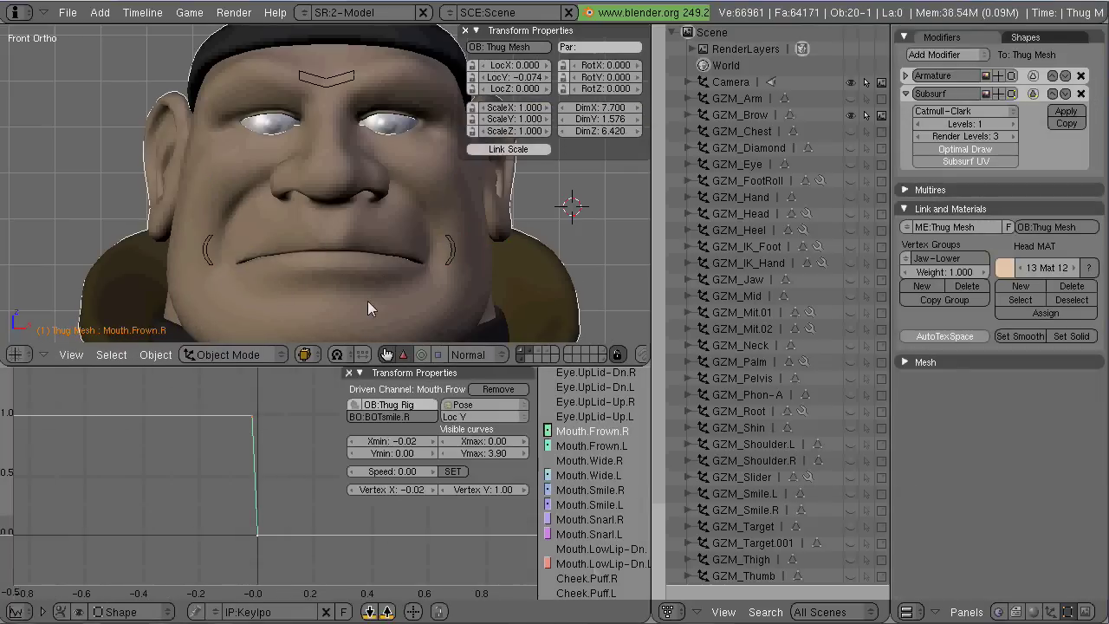
click(594, 460)
click(600, 432)
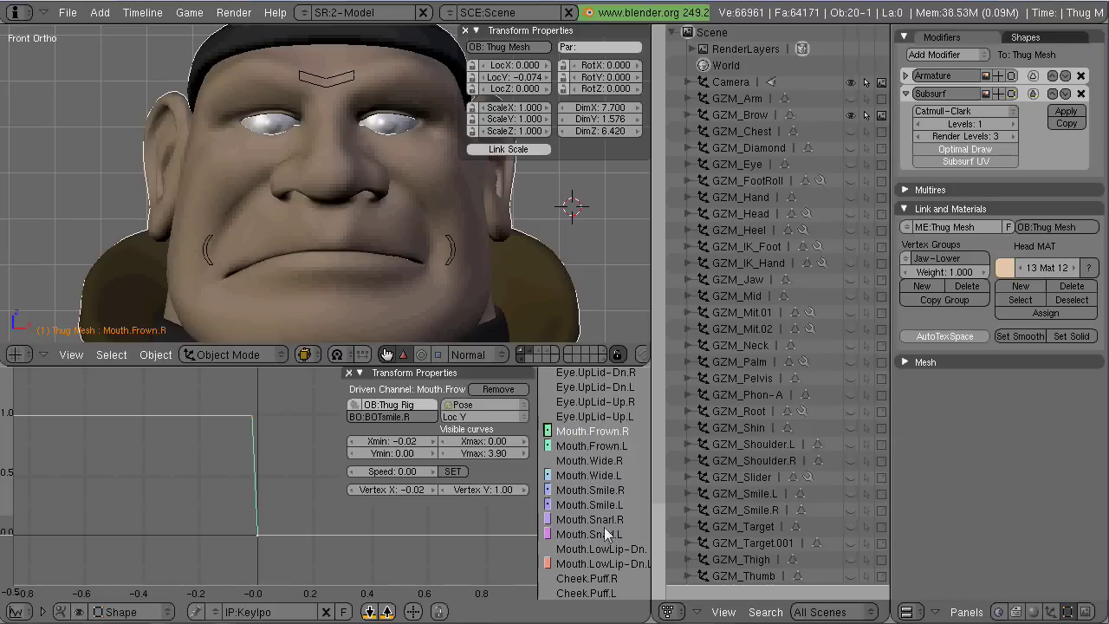
click(607, 491)
click(607, 461)
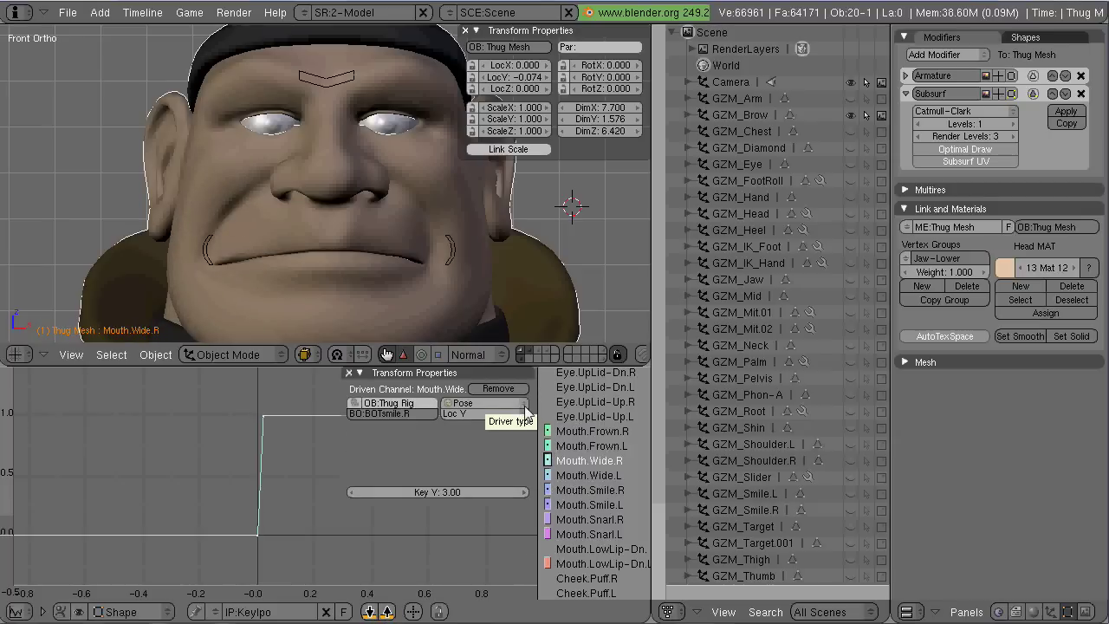
right_click(264, 248)
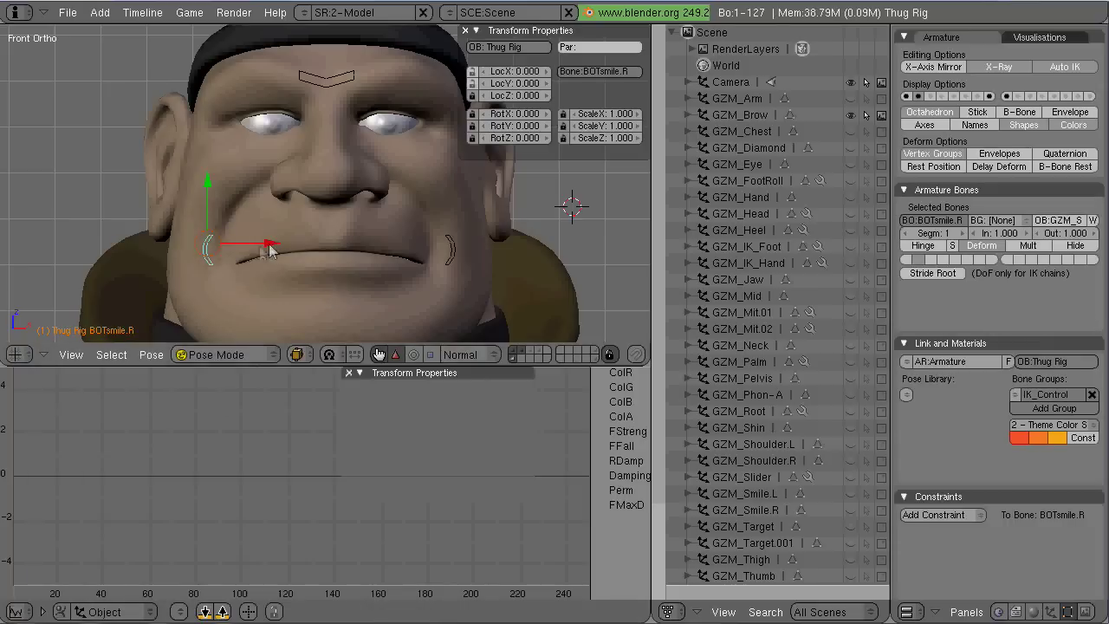
key(g)
key(x)
click(343, 251)
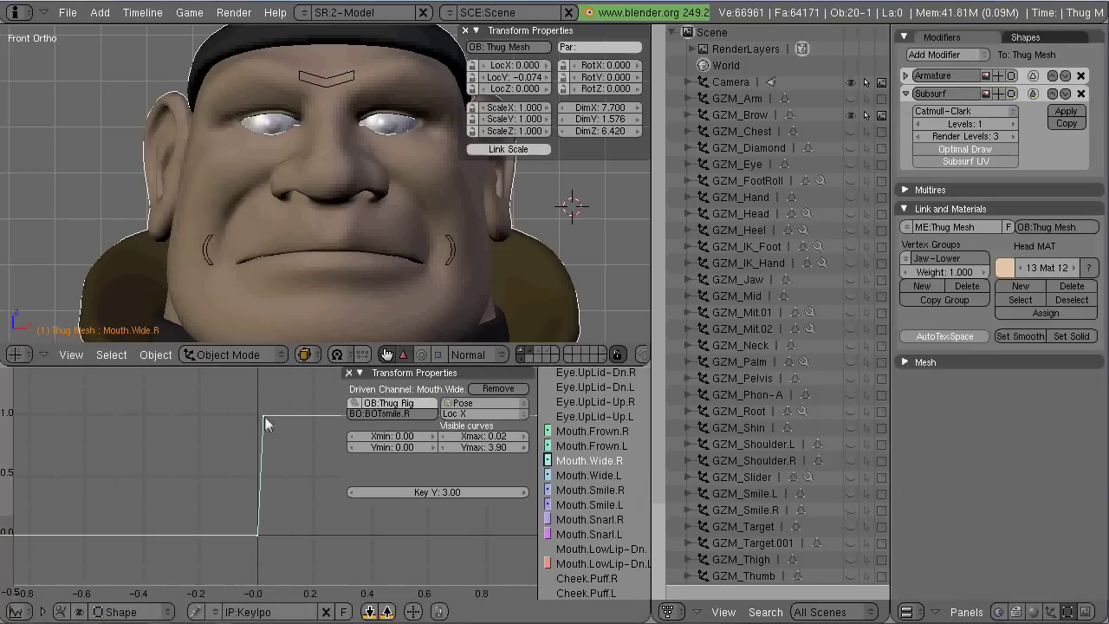
Step: Move the upper point of the Mouth.Wide.R curve along X and set Xmin to -0.02
key(g)
key(x)
click(304, 457)
click(405, 443)
text(-0.02)
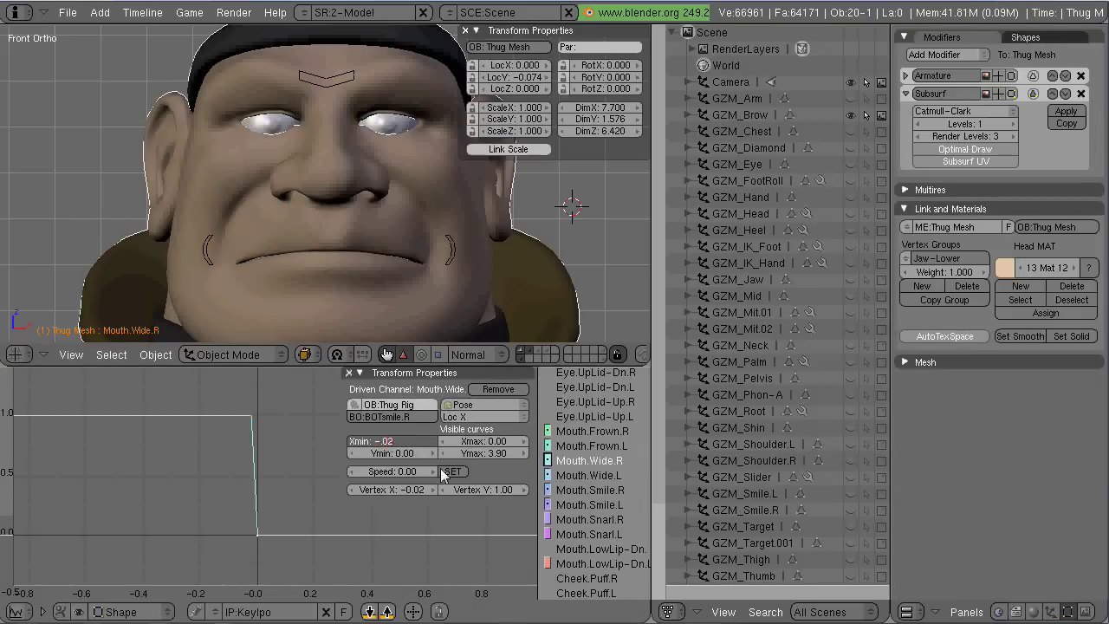
key(Return)
Step: Test BOTsmile.R by moving it freely to check the wide, smile and frown shapes, and cancel the move
right_click(208, 256)
drag(271, 249, 300, 277)
right_click(300, 278)
key(g)
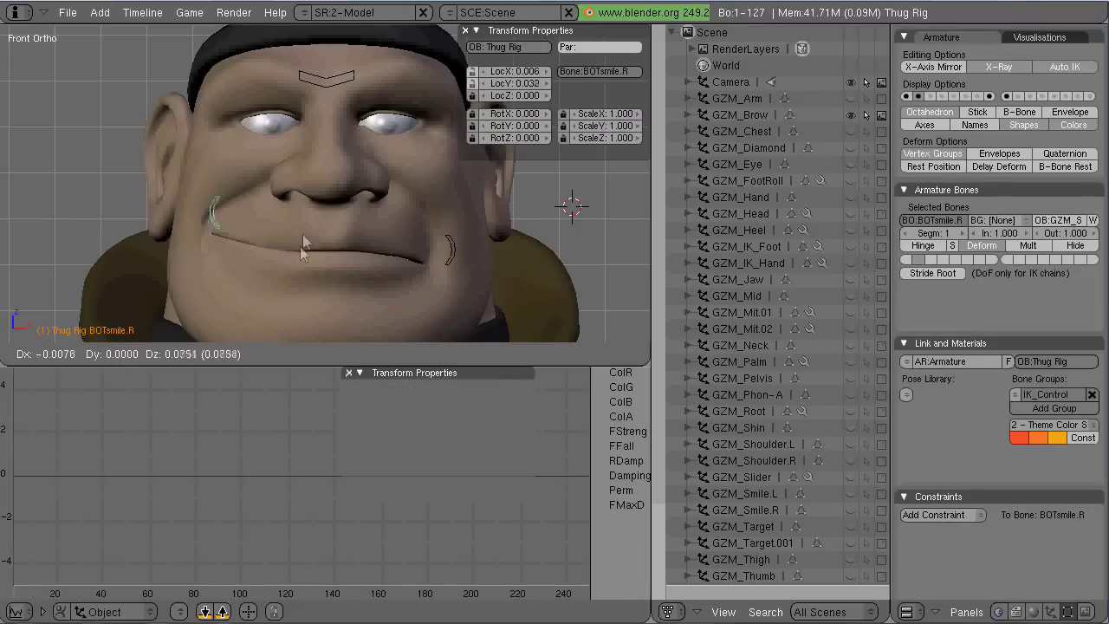
right_click(317, 267)
Step: Try an expression by raising both smile bones, raising BOTsmile.L further, and lowering BOTbrow
shift+right_click(448, 253)
drag(330, 182, 328, 170)
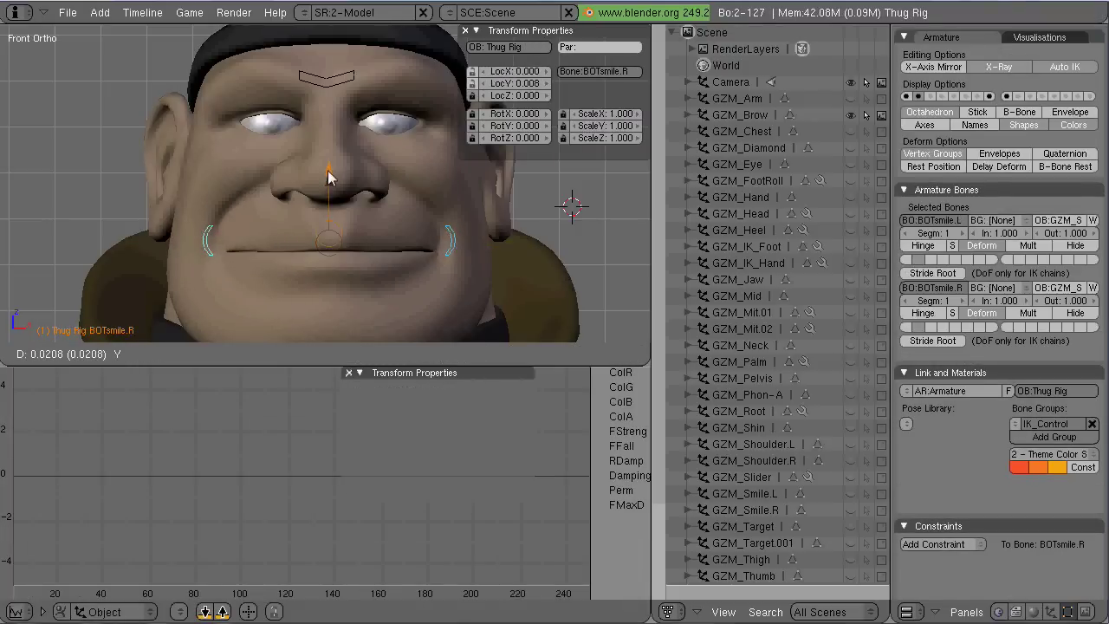
right_click(450, 244)
drag(450, 178, 452, 167)
right_click(352, 79)
key(g)
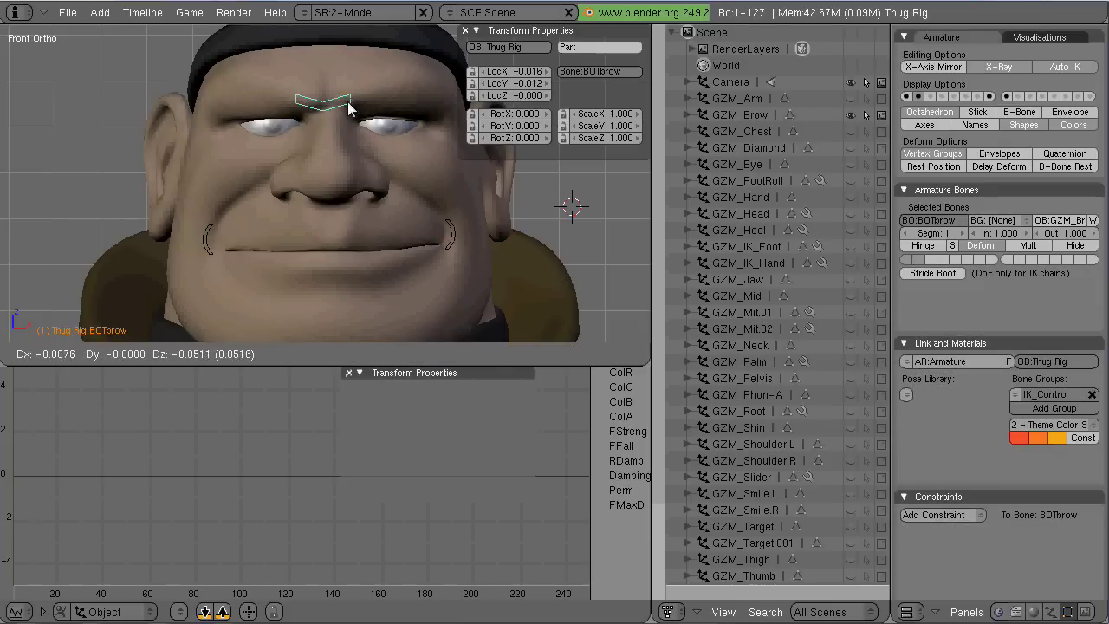
click(346, 106)
Step: Clear the location of all the rig's control bones, deselect them, and save the file
key(a)
key(a)
key(alt+g)
key(Return)
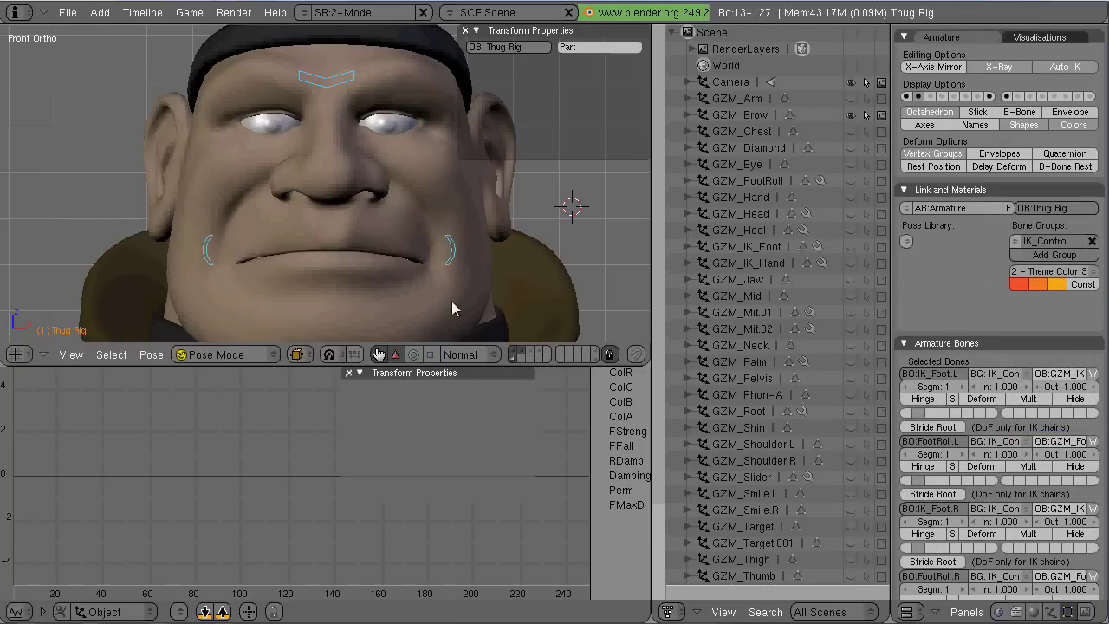
key(a)
key(F2)
key(Return)
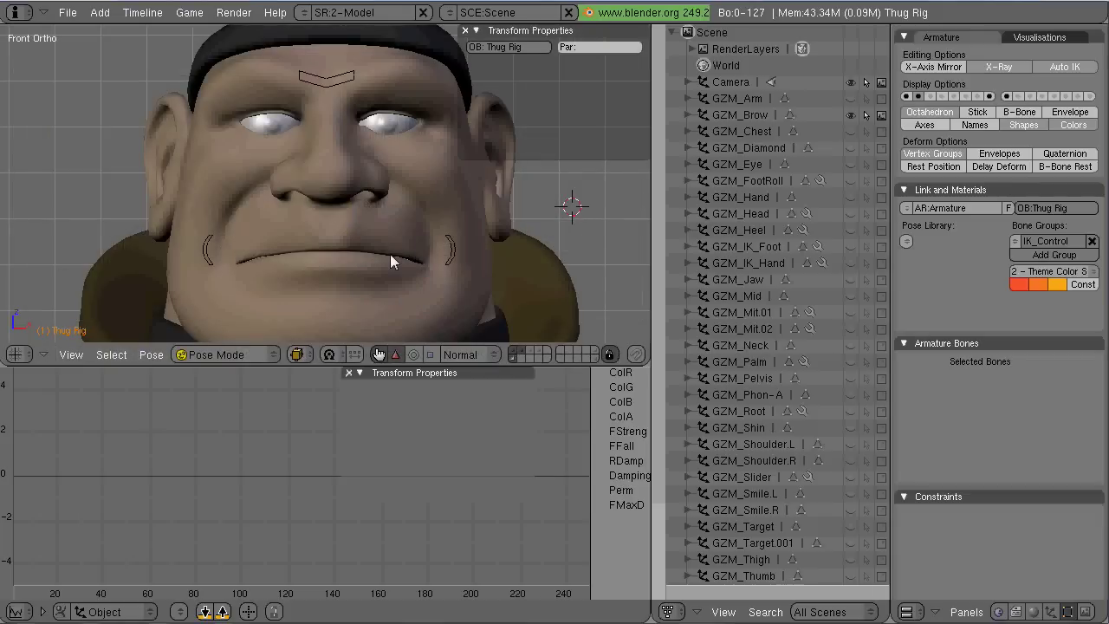
Step: In Edit Mode, reveal the rig's other bones and make Head the parent of both BOTsmile.L and BOTsmile.R
right_click(385, 234)
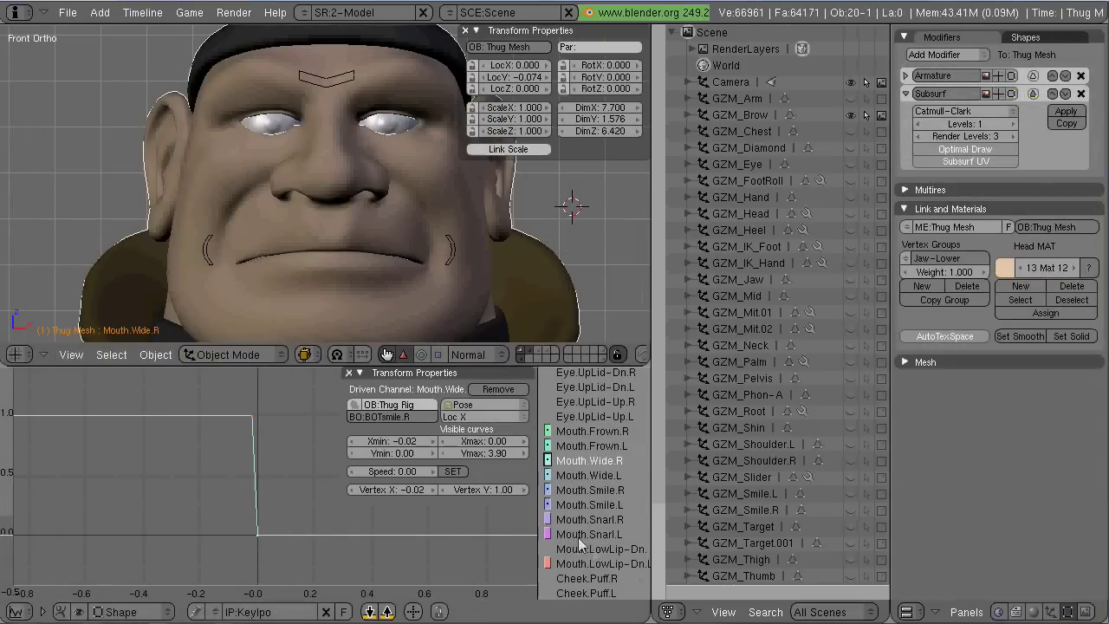
click(594, 537)
right_click(453, 253)
key(Tab)
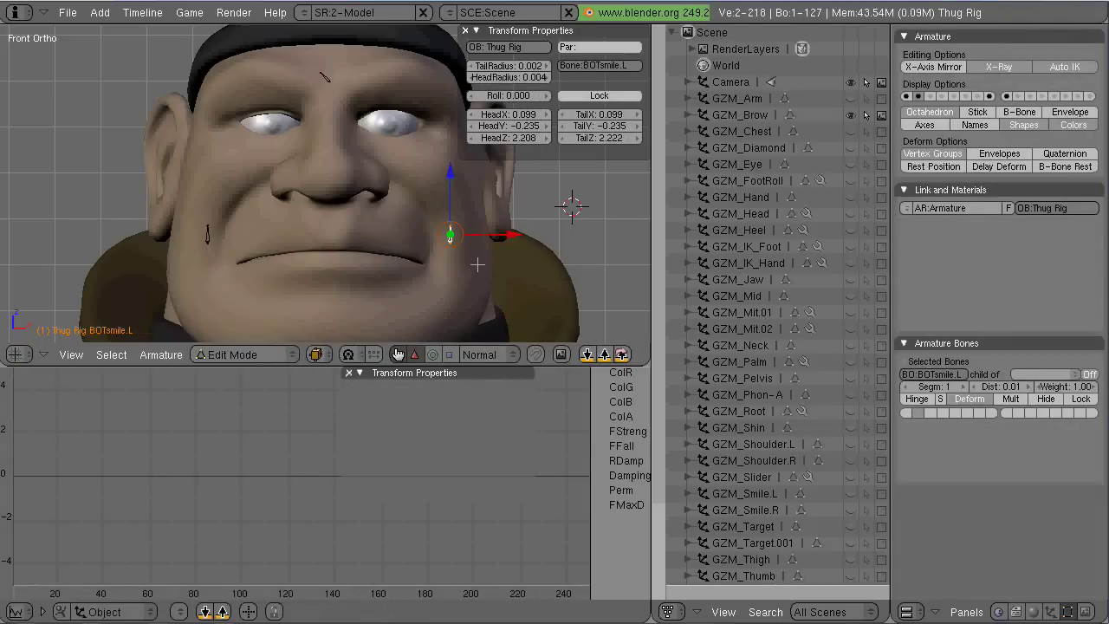
click(1077, 377)
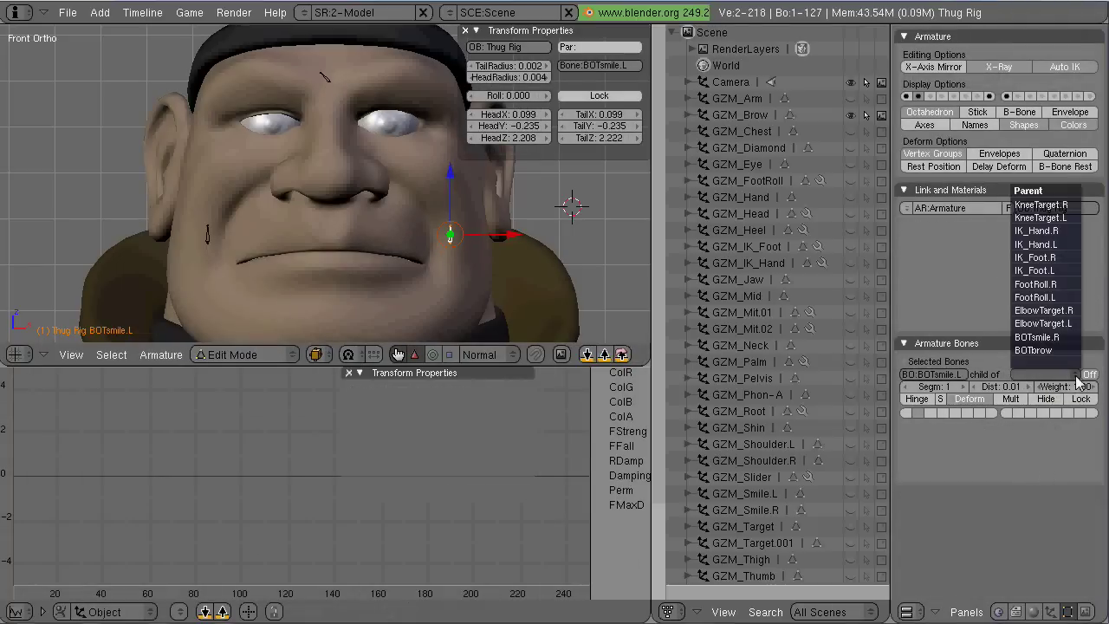
click(1076, 379)
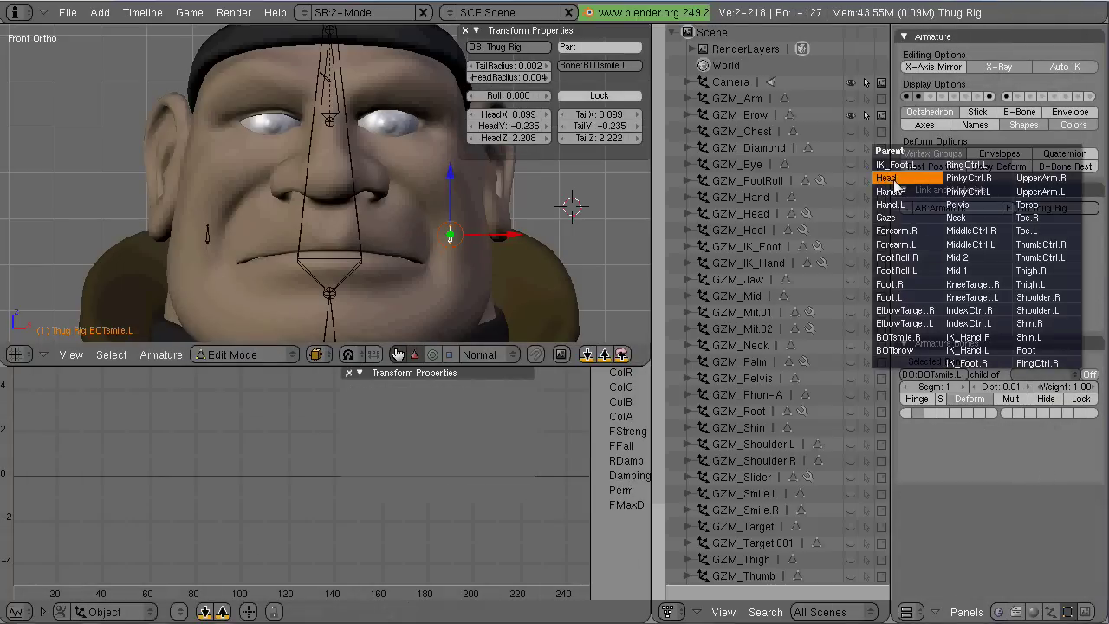
click(893, 180)
right_click(208, 236)
click(1074, 375)
click(888, 183)
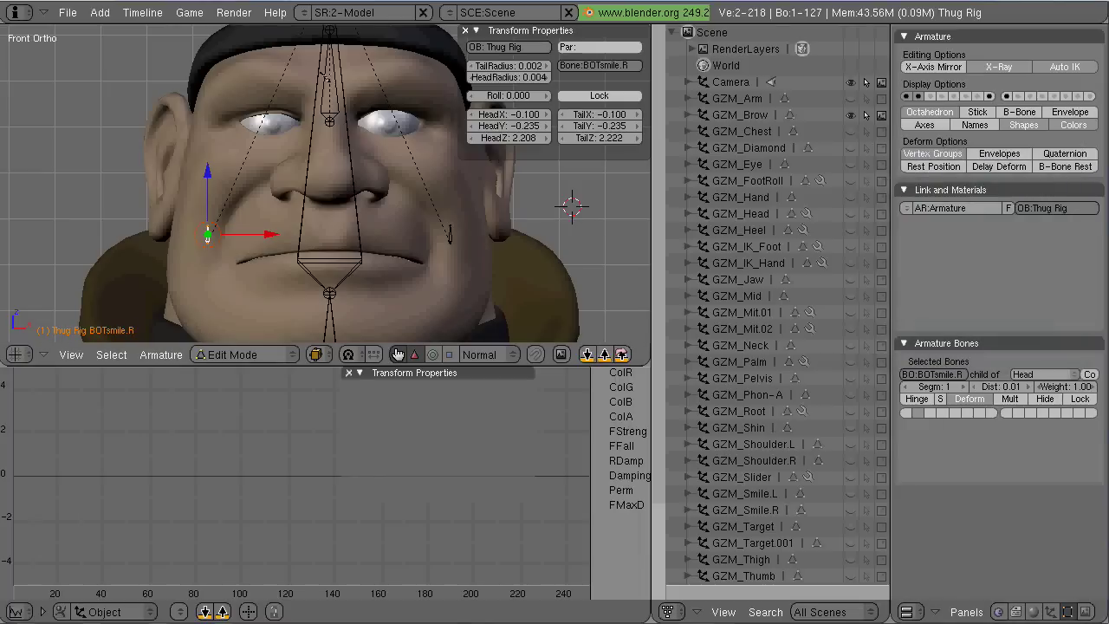
Step: Make Head the parent of the BOTbrow bone
right_click(324, 78)
right_click(324, 78)
right_click(324, 77)
shift+middle_drag(323, 77, 324, 157)
scroll(324, 152, up, 7)
right_click(328, 95)
click(1073, 377)
click(888, 179)
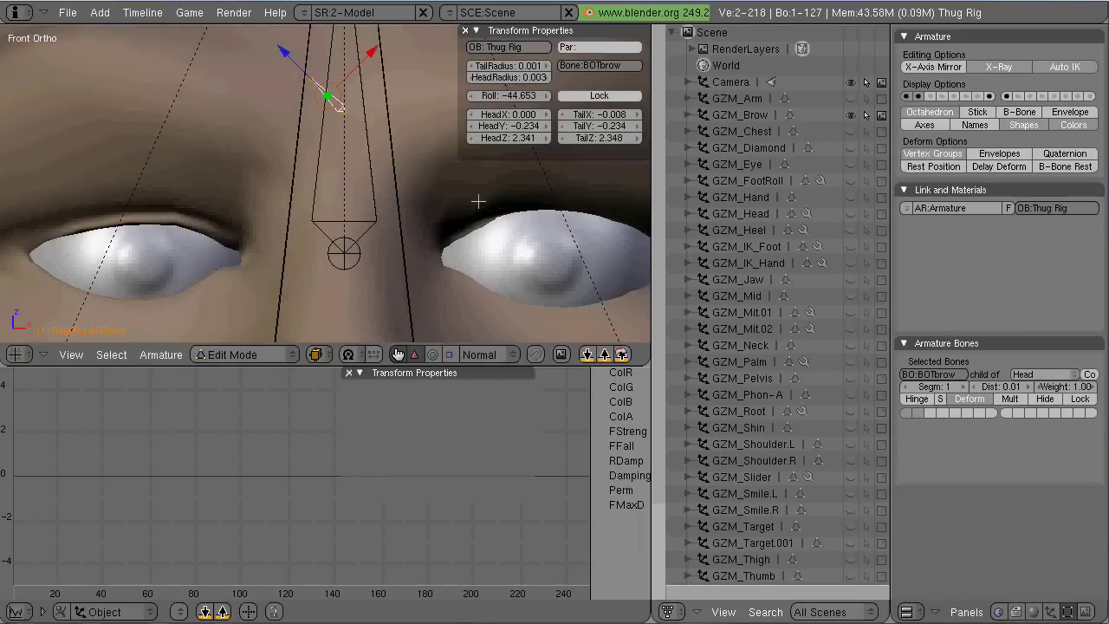
Step: Examine the Relationship Lines setting in View Properties and the rig's Wire and X-ray draw options
scroll(326, 182, down, 3)
click(71, 354)
click(110, 301)
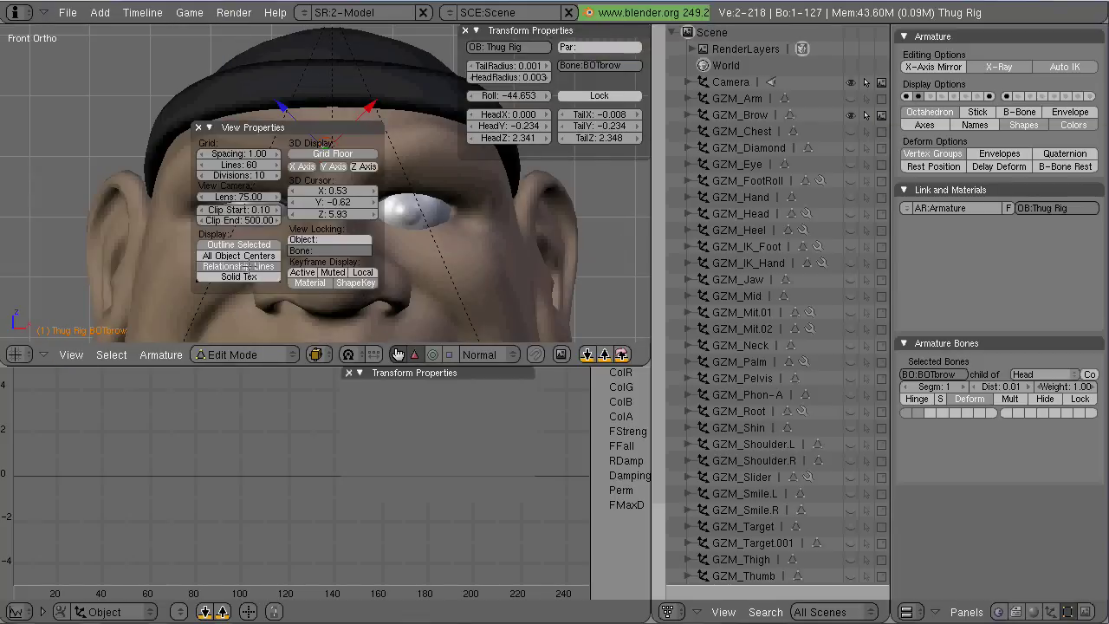
click(198, 125)
scroll(329, 200, down, 3)
scroll(329, 199, up, 3)
shift+middle_drag(330, 199, 319, 147)
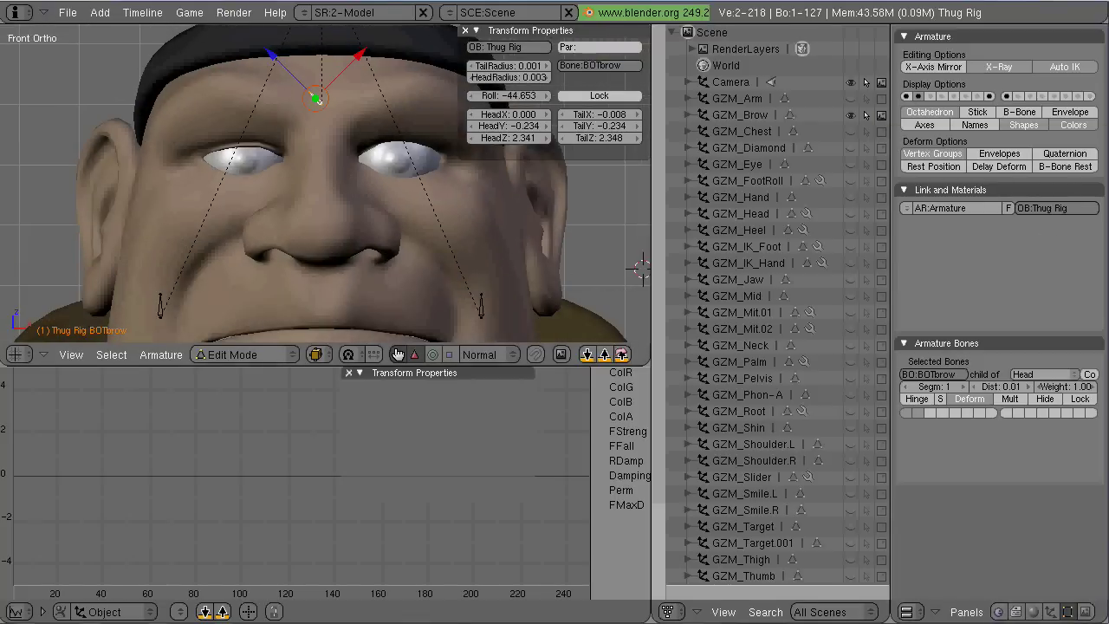
click(1054, 614)
click(941, 286)
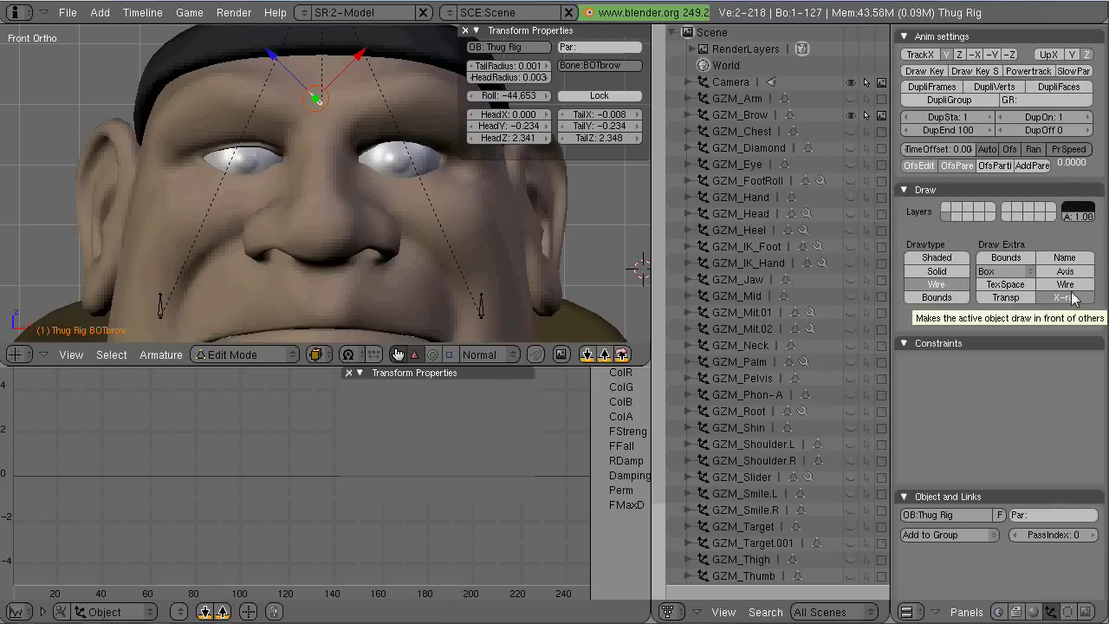
click(1067, 611)
Step: Duplicate BOTsmile.L in Edit Mode inward to about HeadX 0.047, above the mouth, and name the copy BOTsnarl.L
click(227, 356)
click(238, 336)
shift+middle_drag(393, 302, 395, 227)
ctrl+middle_drag(411, 297, 437, 250)
right_click(437, 250)
click(229, 355)
click(233, 319)
ctrl+middle_drag(537, 196, 555, 243)
key(shift+d)
click(554, 243)
drag(567, 242, 475, 265)
click(470, 266)
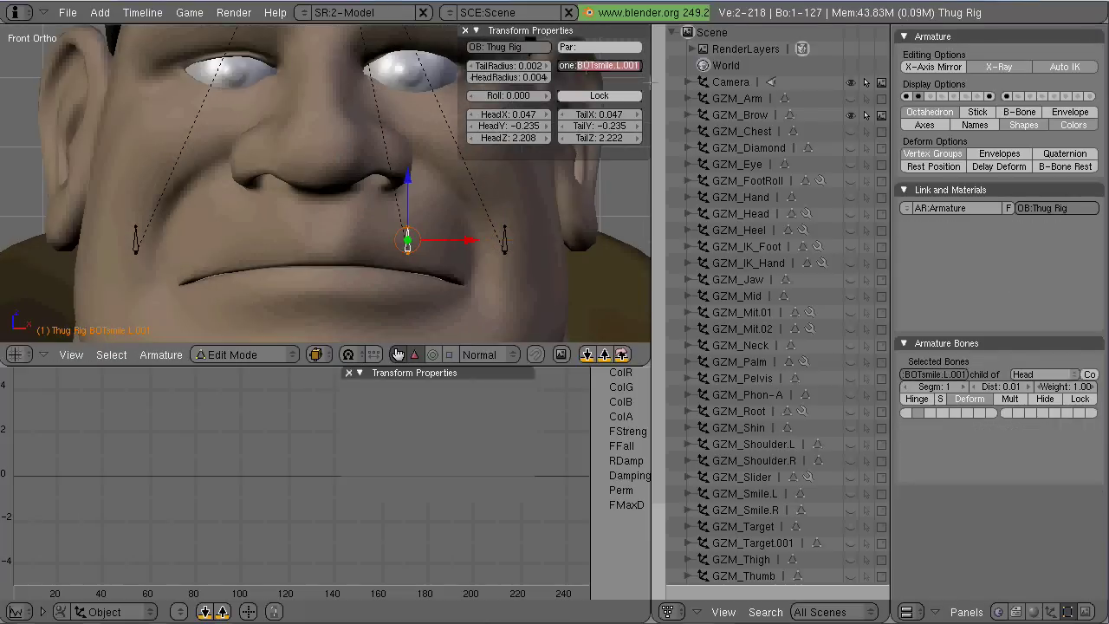
Step: Return the rig to Pose Mode and assign GZM_Diamond as the BOTsnarl.L bone's custom shape
key(ctrl+Tab)
click(226, 301)
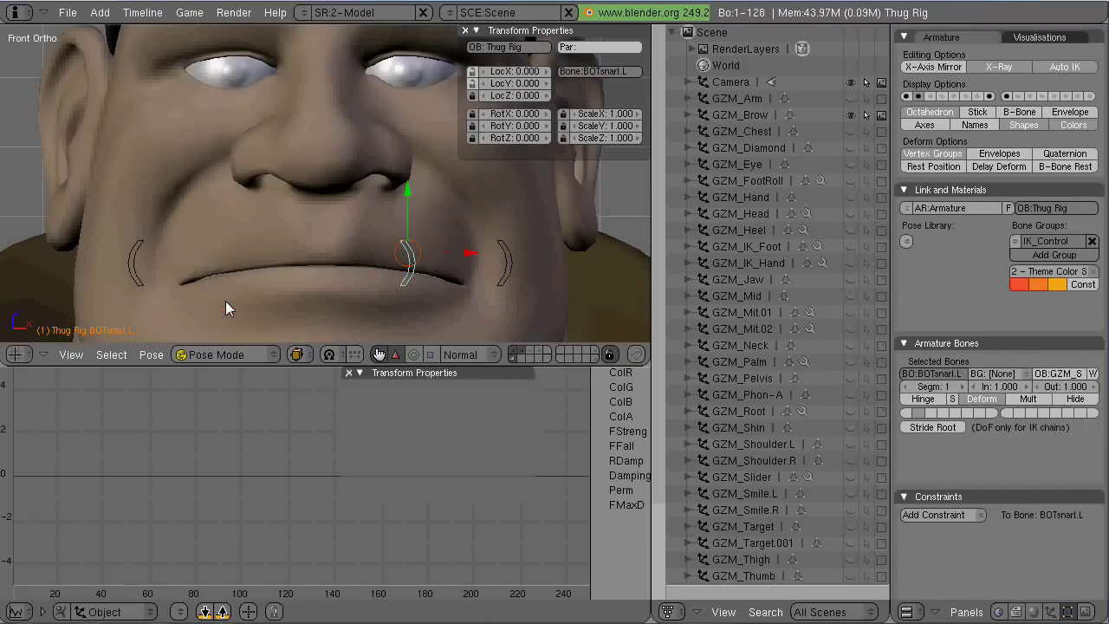
click(749, 147)
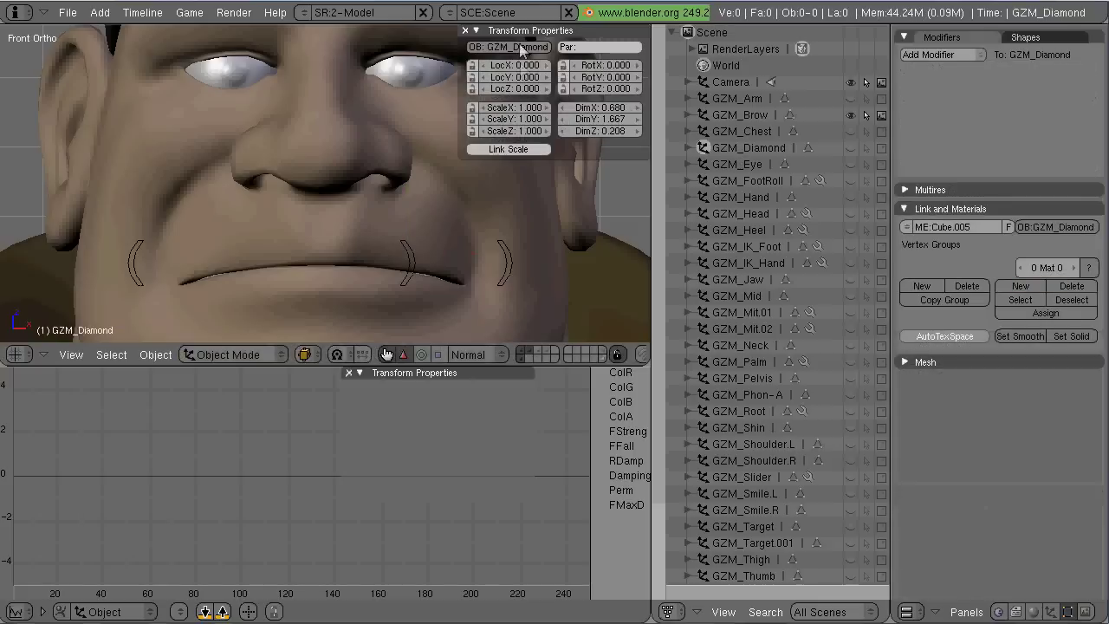
right_click(412, 256)
Step: Shrink the BOTsnarl.L bone in Edit Mode to span about HeadZ 2.210 to TailZ 2.220, giving it a smaller diamond
click(225, 354)
click(225, 317)
drag(406, 174, 407, 151)
key(Tab)
scroll(326, 184, up, 3)
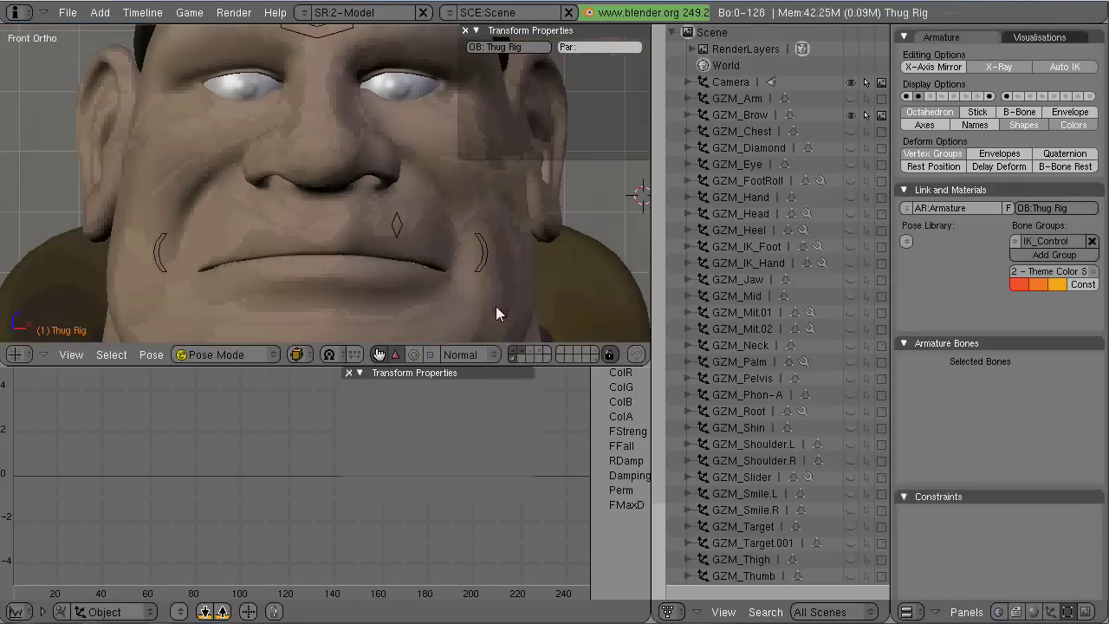
Step: Nudge the BOTsnarl.L bone slightly upward in Edit Mode and return the rig to Pose Mode
right_click(396, 225)
click(236, 354)
click(230, 320)
click(231, 357)
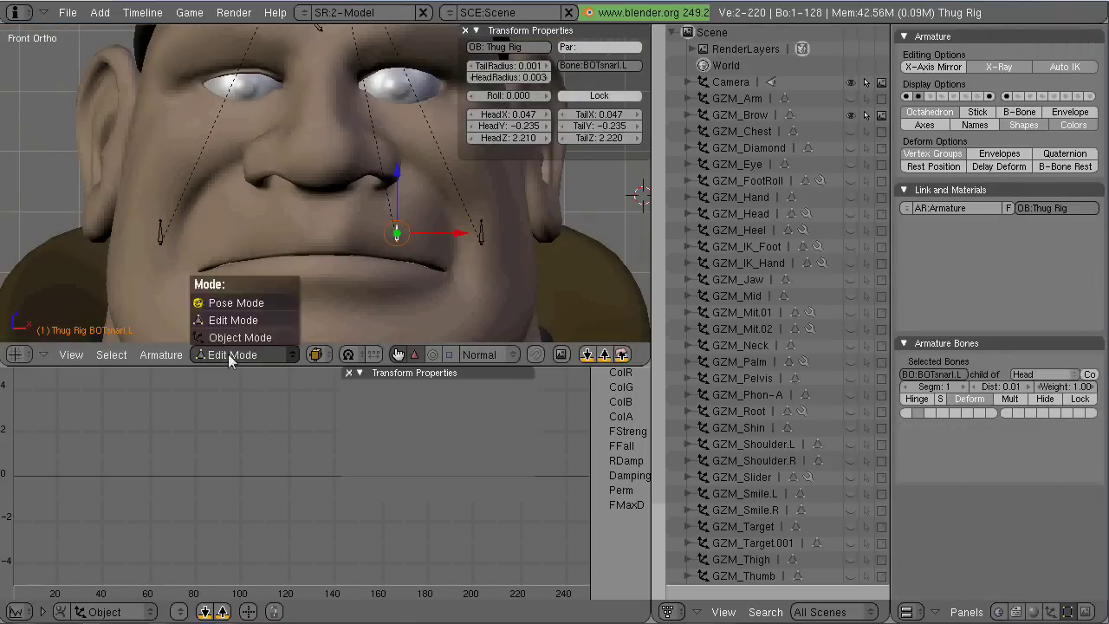
click(234, 301)
key(Tab)
drag(397, 173, 397, 170)
key(Tab)
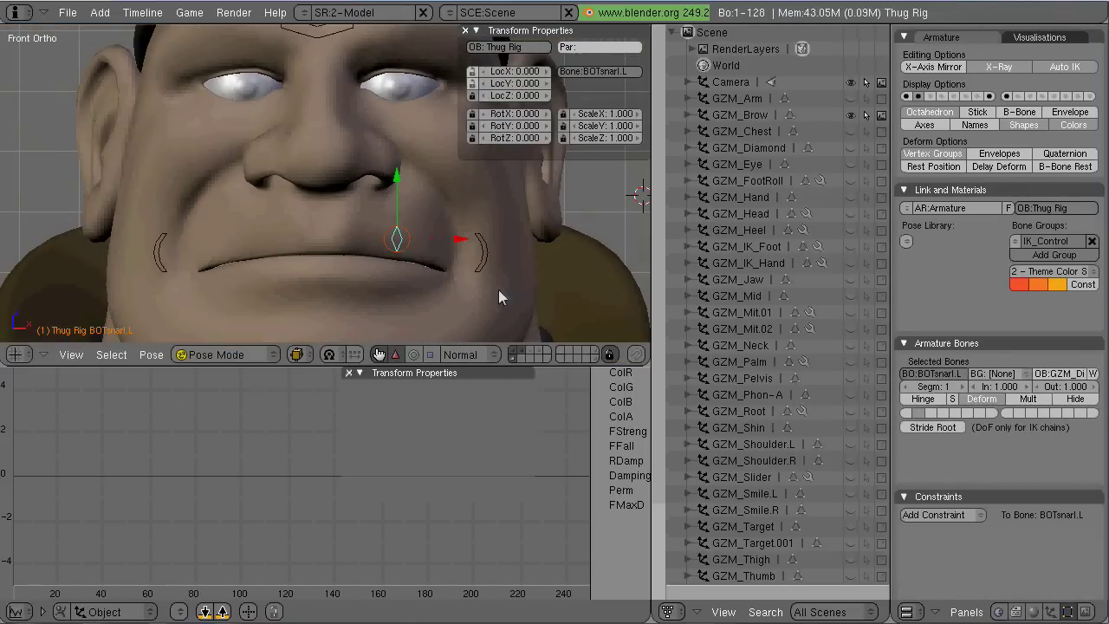
Step: Add a driver to the face mesh's Mouth.Snarl.L shape key, using Thug Rig's BOTsnarl.L pose bone and its Loc Y channel
mouse_move(498, 295)
middle_down()
mouse_move(385, 329)
mouse_move(508, 299)
middle_up()
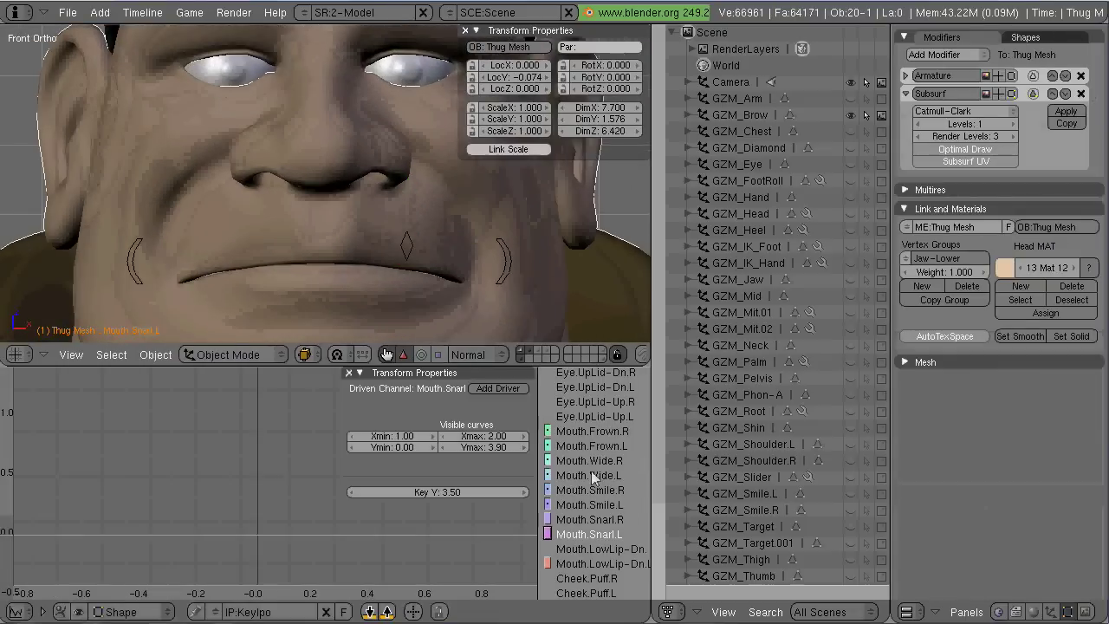
click(594, 537)
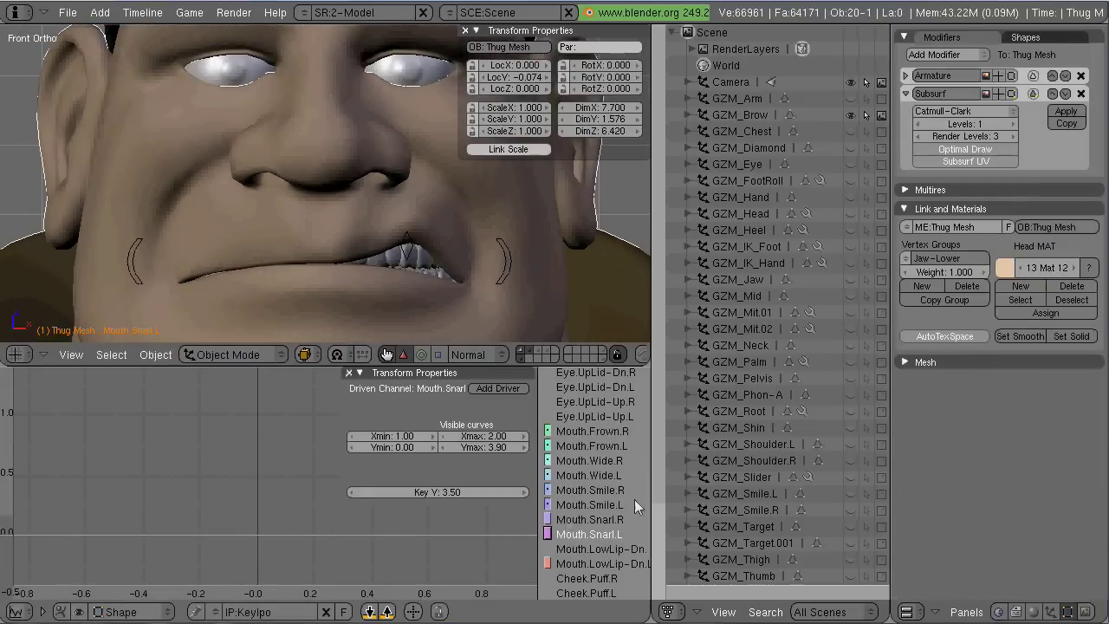
click(498, 388)
text(Thug Rig)
click(522, 405)
click(493, 381)
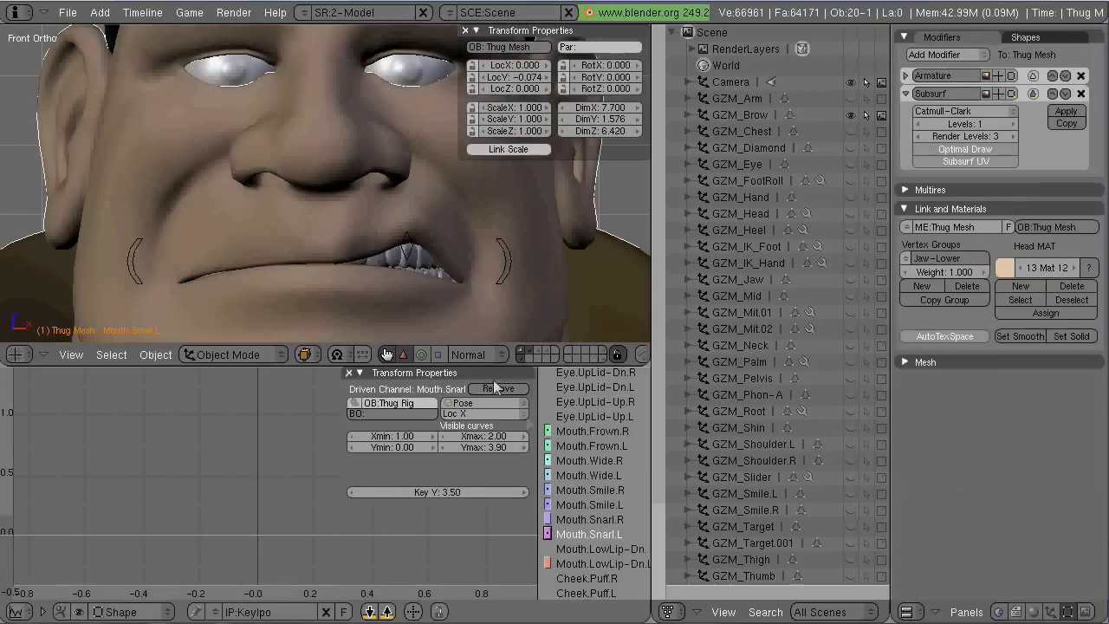
click(522, 414)
click(460, 402)
click(391, 417)
text(BOTsnarl.L)
key(Return)
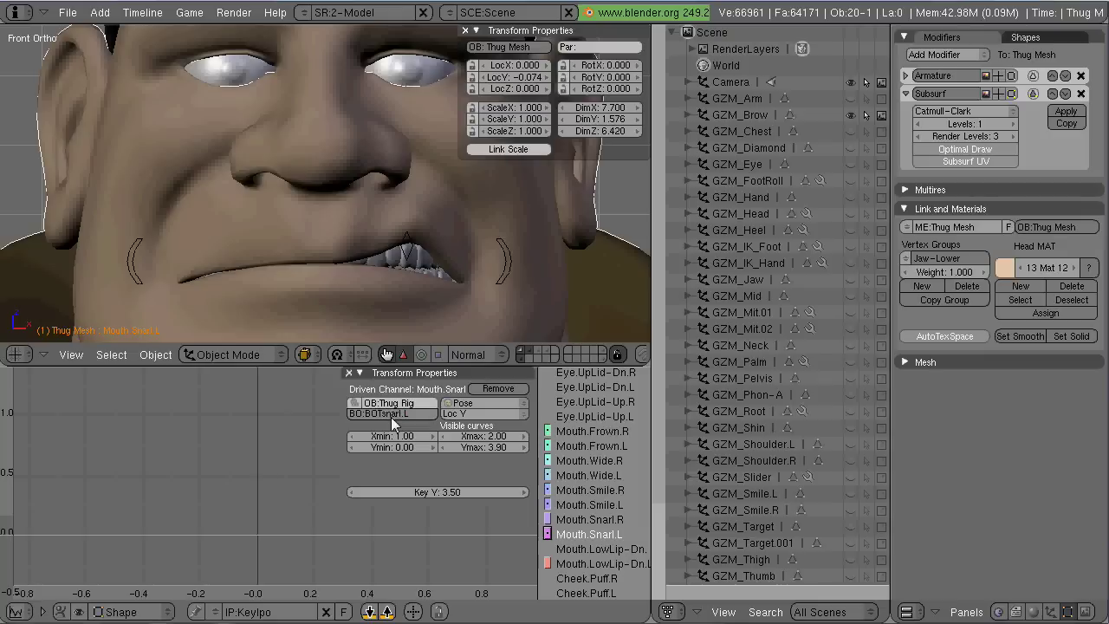
Step: Insert the default one-to-one driver curve for Mouth.Snarl.L, make it linear and set its Xmax to 0.1
scroll(251, 475, down, 6)
key(i)
click(227, 471)
scroll(283, 453, down, 4)
middle_drag(286, 452, 214, 454)
key(t)
click(214, 454)
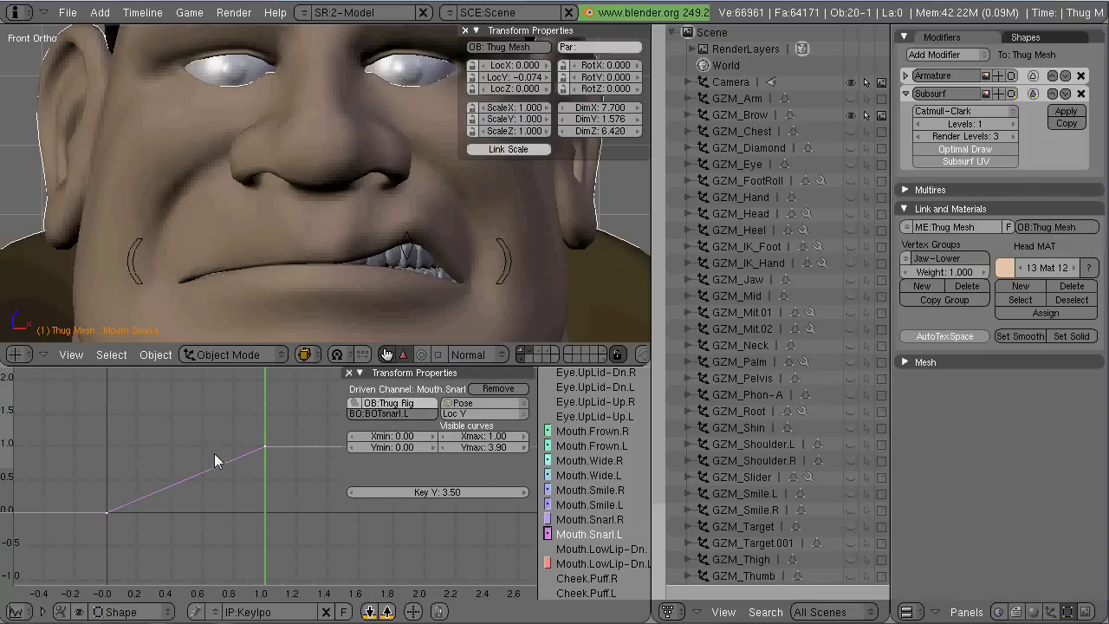
shift+click(485, 436)
text(.1)
key(Return)
Step: Test the snarl driver by raising the BOTsnarl.L bone, and clear the bone's location
right_click(406, 247)
key(g)
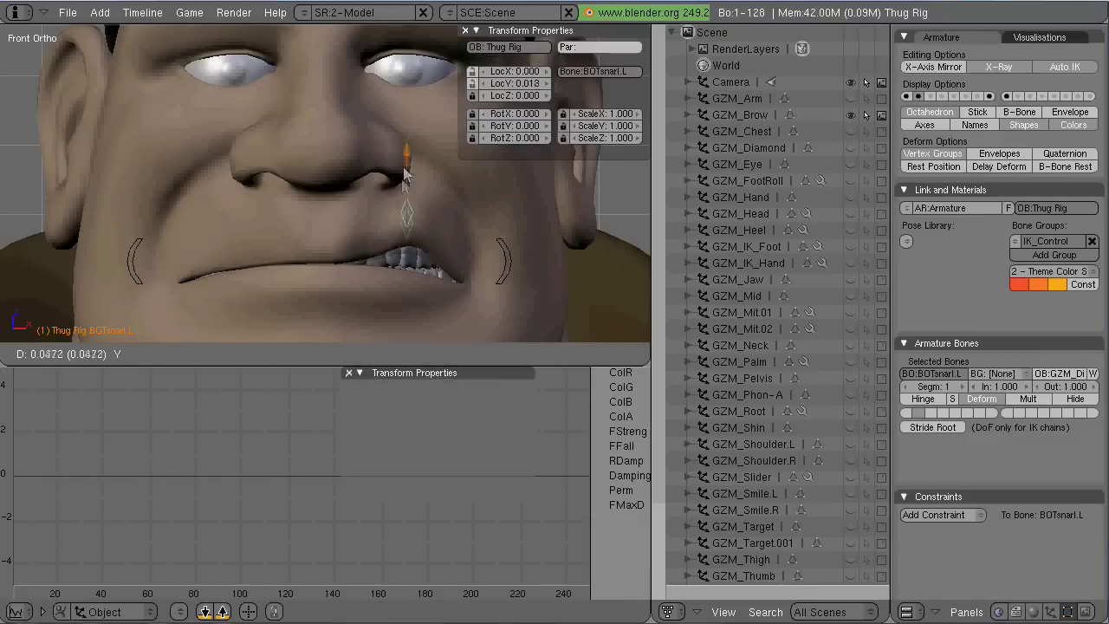
click(452, 211)
key(alt+g)
Step: Lock the BOTsnarl.L bone's X location and try moving the bone to check the restriction
click(456, 214)
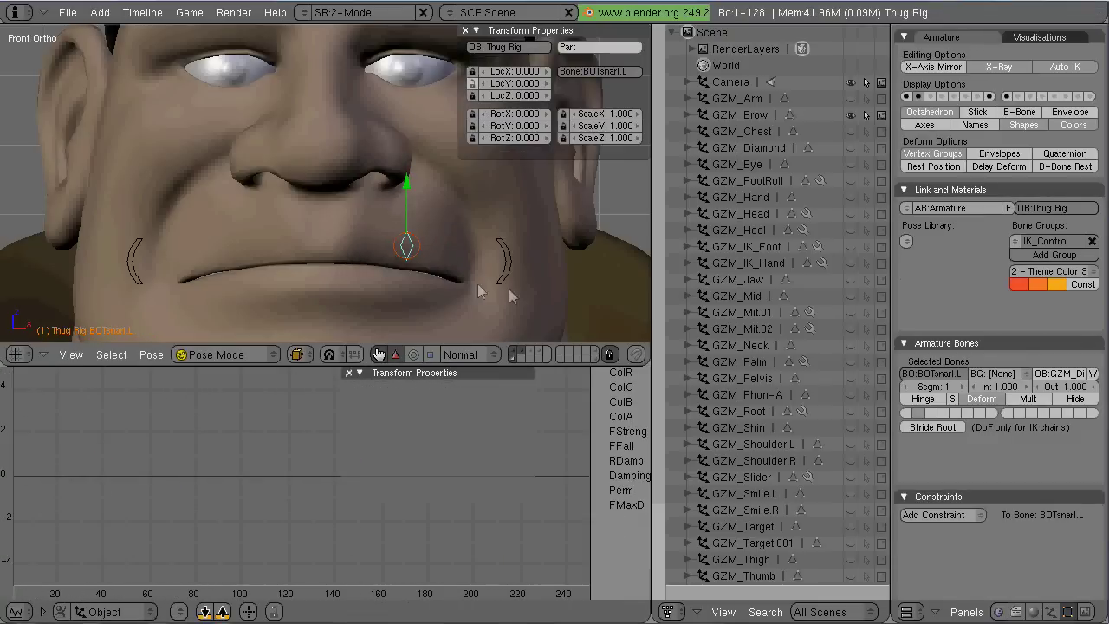
key(g)
right_click(423, 305)
Step: Duplicate BOTsnarl.L in Edit Mode along X to about HeadX -0.046, name it BOTsnarl.R and return to Pose Mode
click(224, 354)
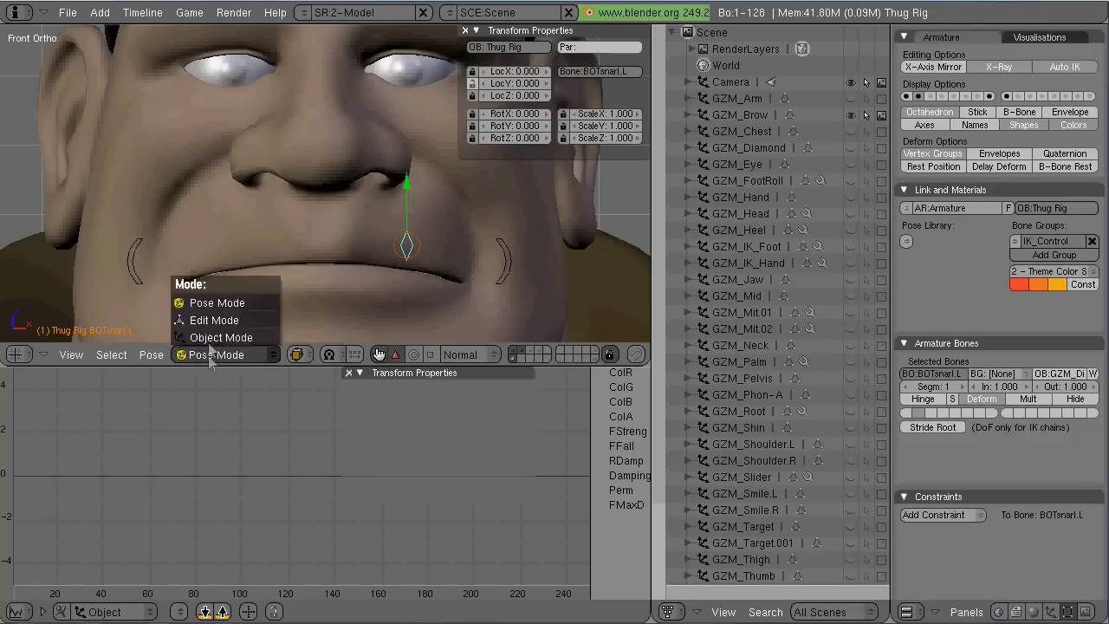
click(223, 315)
key(shift+d)
key(x)
drag(437, 242, 285, 240)
click(593, 65)
key(BackSpace)
key(BackSpace)
key(BackSpace)
key(BackSpace)
key(BackSpace)
text(R)
key(Return)
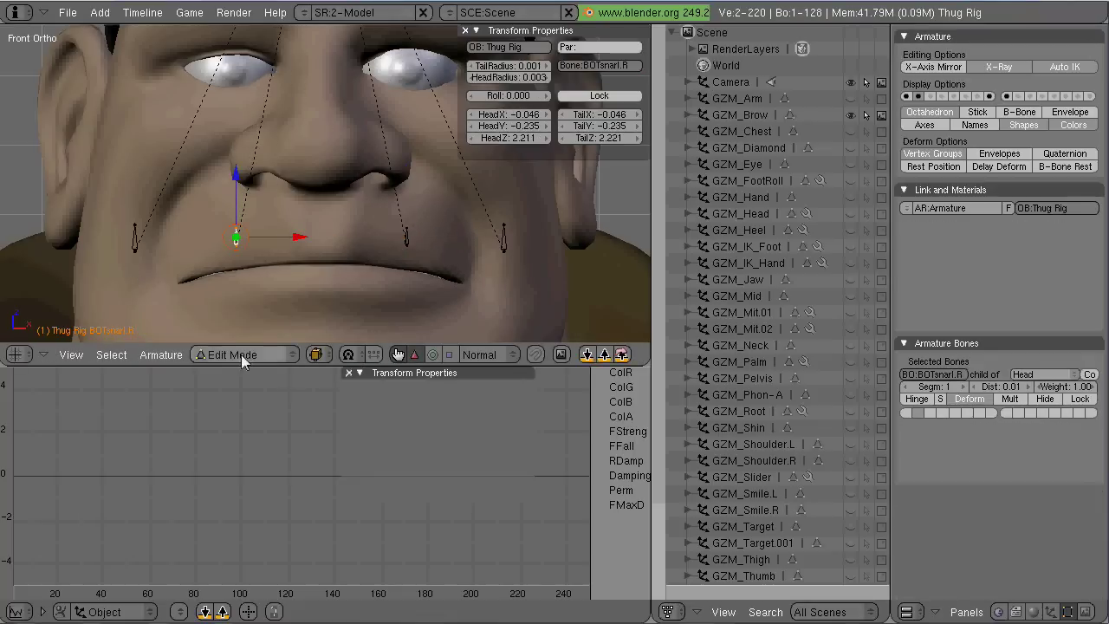
click(241, 354)
click(247, 300)
Step: Paste the driven snarl curve onto the mesh's Mouth.Snarl.R shape key and change its driver bone to BOTsnarl.R
right_click(371, 310)
click(581, 522)
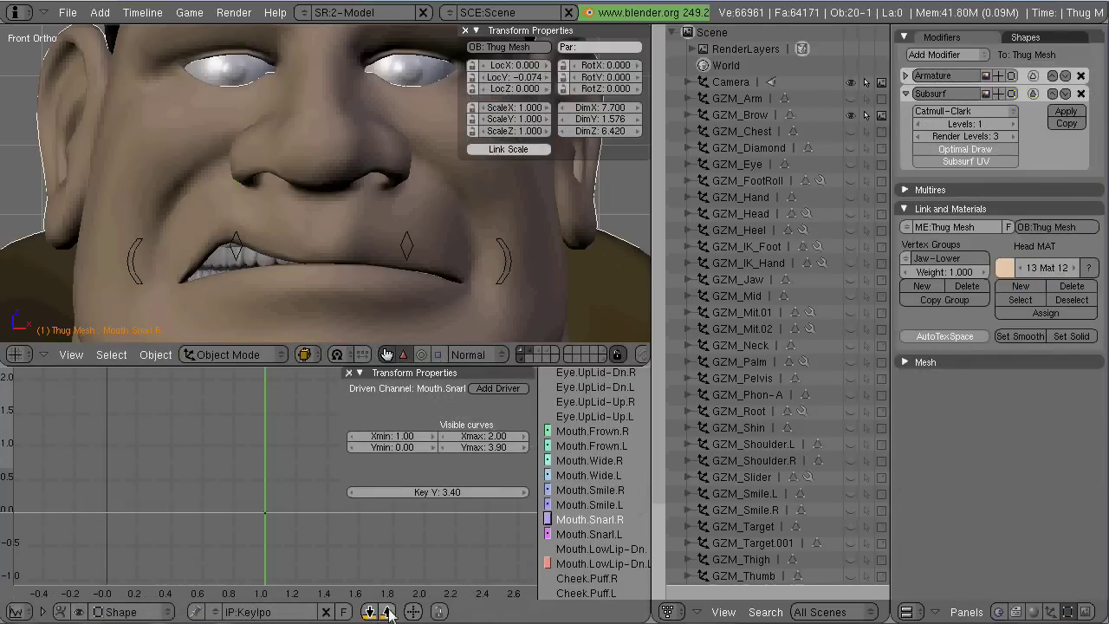
click(388, 611)
click(419, 415)
key(Right)
key(BackSpace)
text(R)
key(Return)
Step: Test-move BOTsnarl.R and clear its location, and test-move BOTsnarl.L and undo the move
right_click(236, 247)
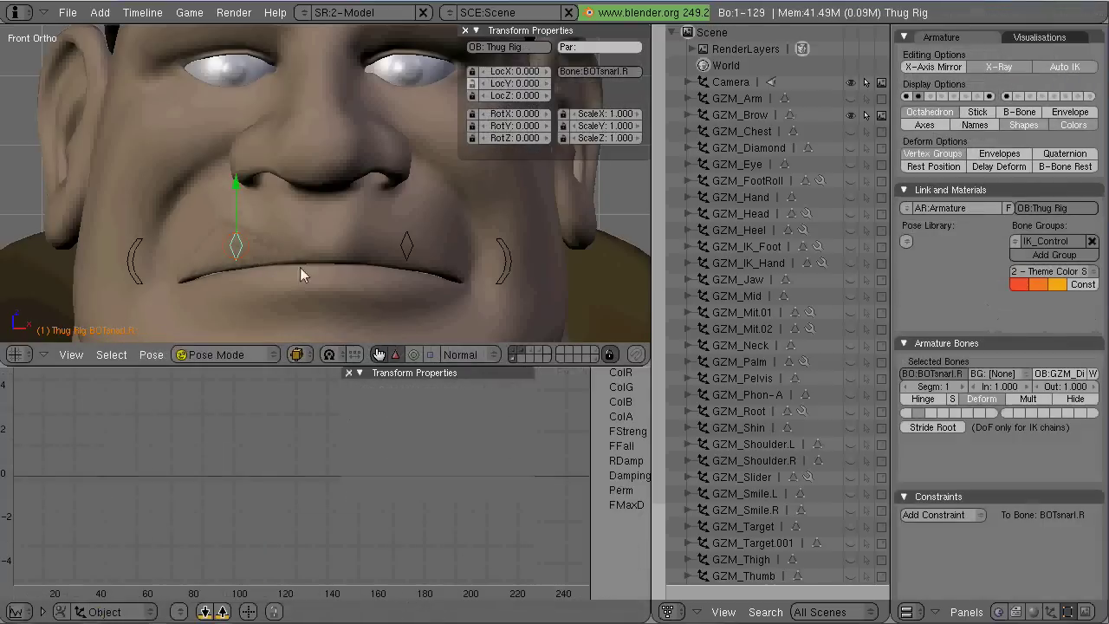
mouse_move(236, 184)
mouse_down()
mouse_move(240, 163)
mouse_move(247, 188)
mouse_up()
key(alt+g)
click(279, 193)
right_drag(410, 236, 412, 208)
key(ctrl+z)
Step: Pose the face by lowering the brow bone, raising BOTsnarl.L and shifting BOTsmile.R to about LocX 0.006 and LocY -0.001
ctrl+middle_drag(446, 252, 412, 246)
key(a)
right_drag(324, 60, 325, 92)
right_drag(400, 233, 405, 215)
right_click(182, 241)
key(g)
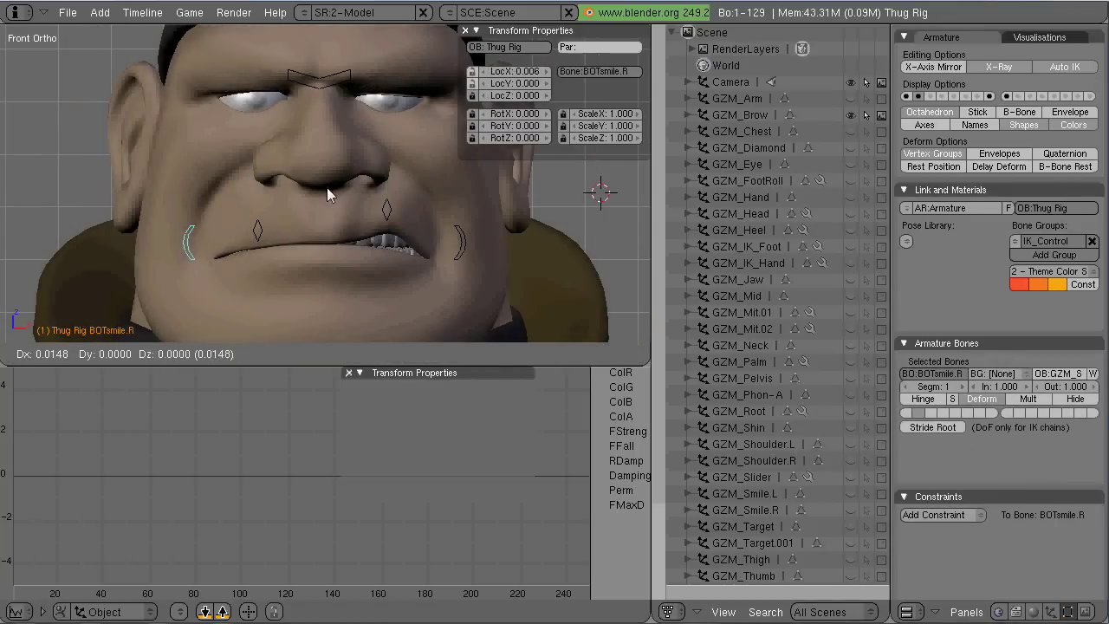
click(326, 188)
middle_drag(326, 187, 417, 253)
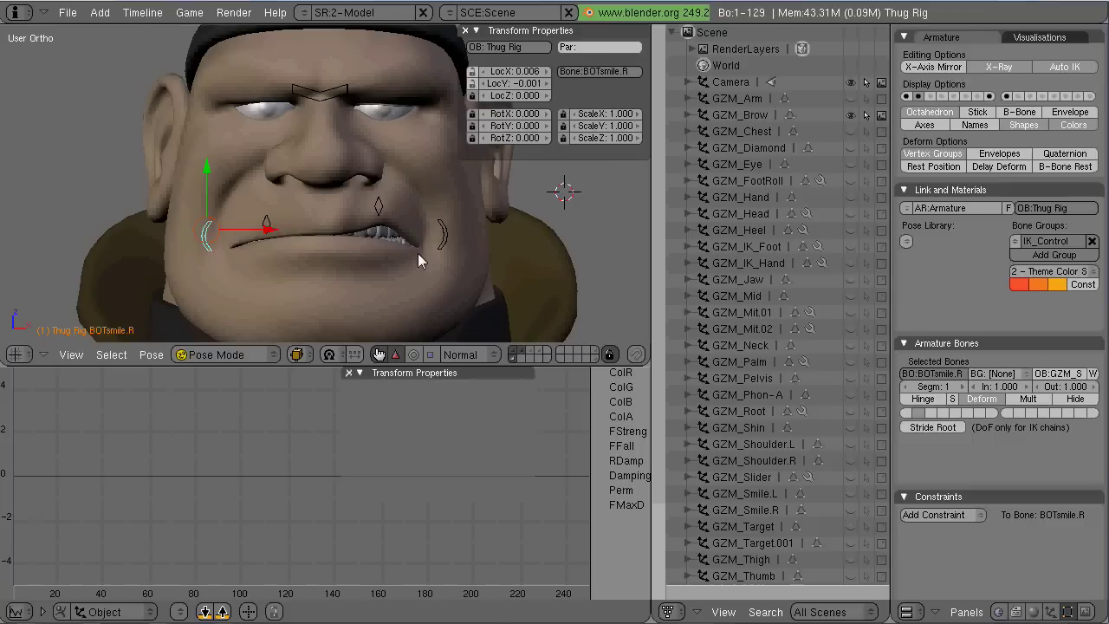